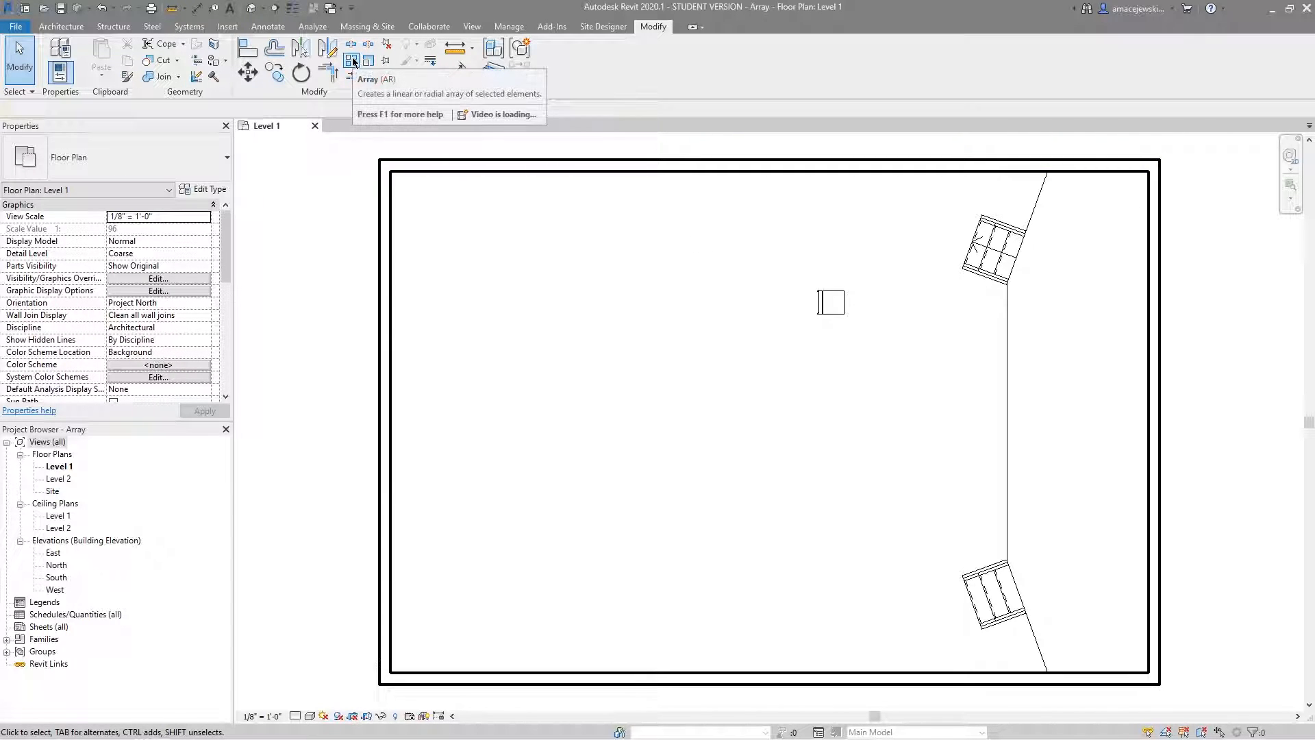
Move the chair so it sits about 10'-6" from the straight stage edge and about 23'-0" above the room's lower wall.
middle_drag(871, 331, 822, 328)
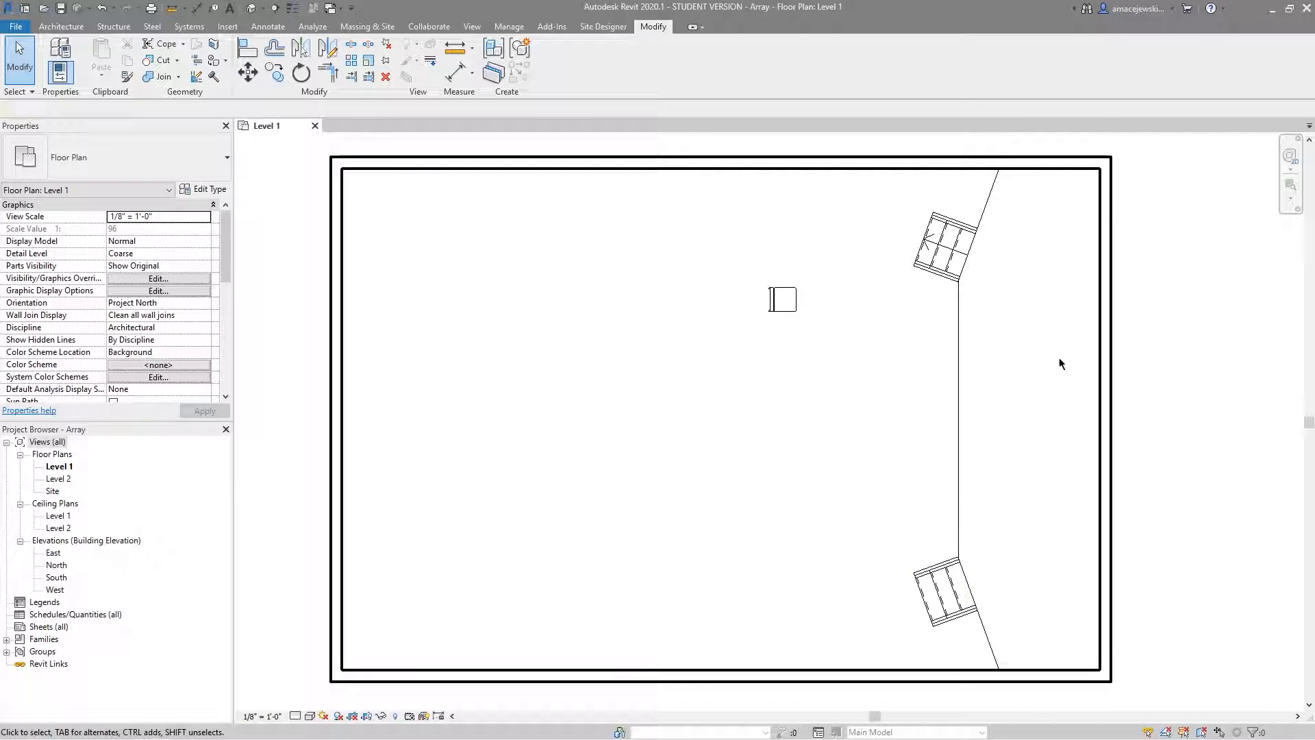
drag(783, 298, 784, 286)
click(797, 359)
click(784, 284)
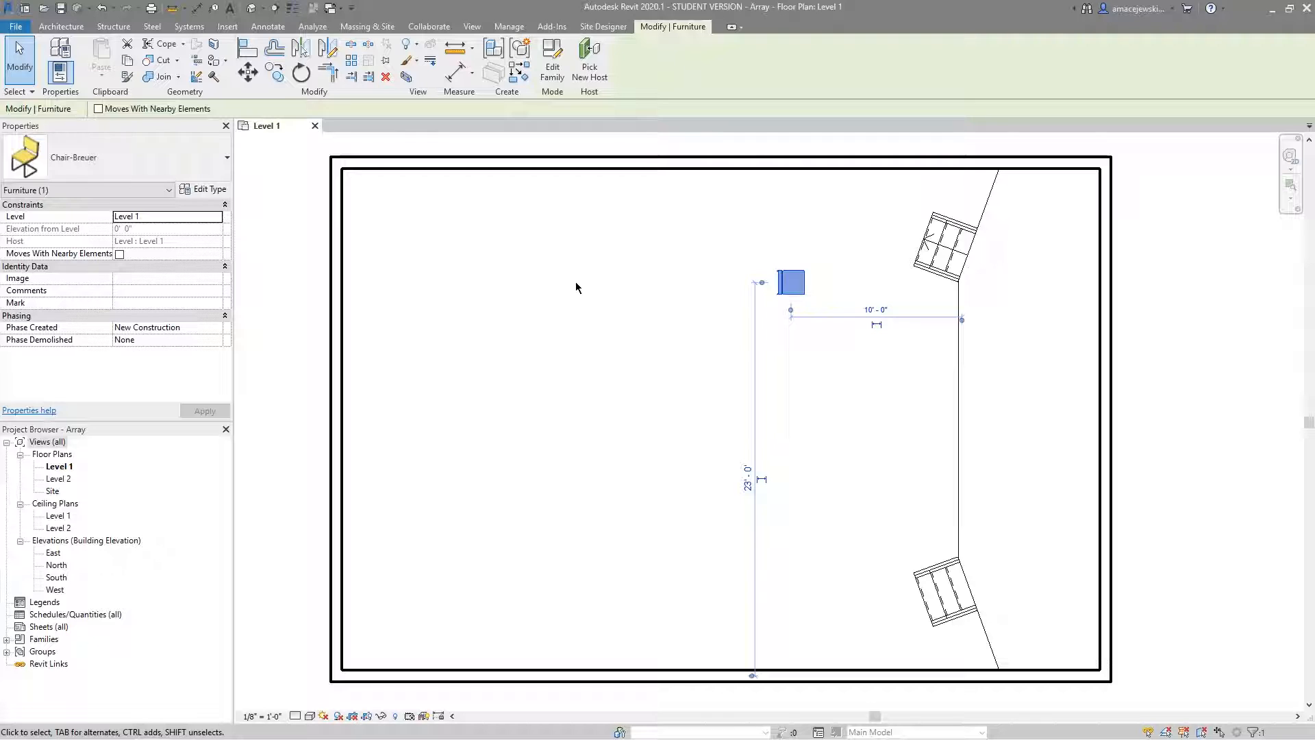
click(617, 294)
drag(782, 282, 773, 282)
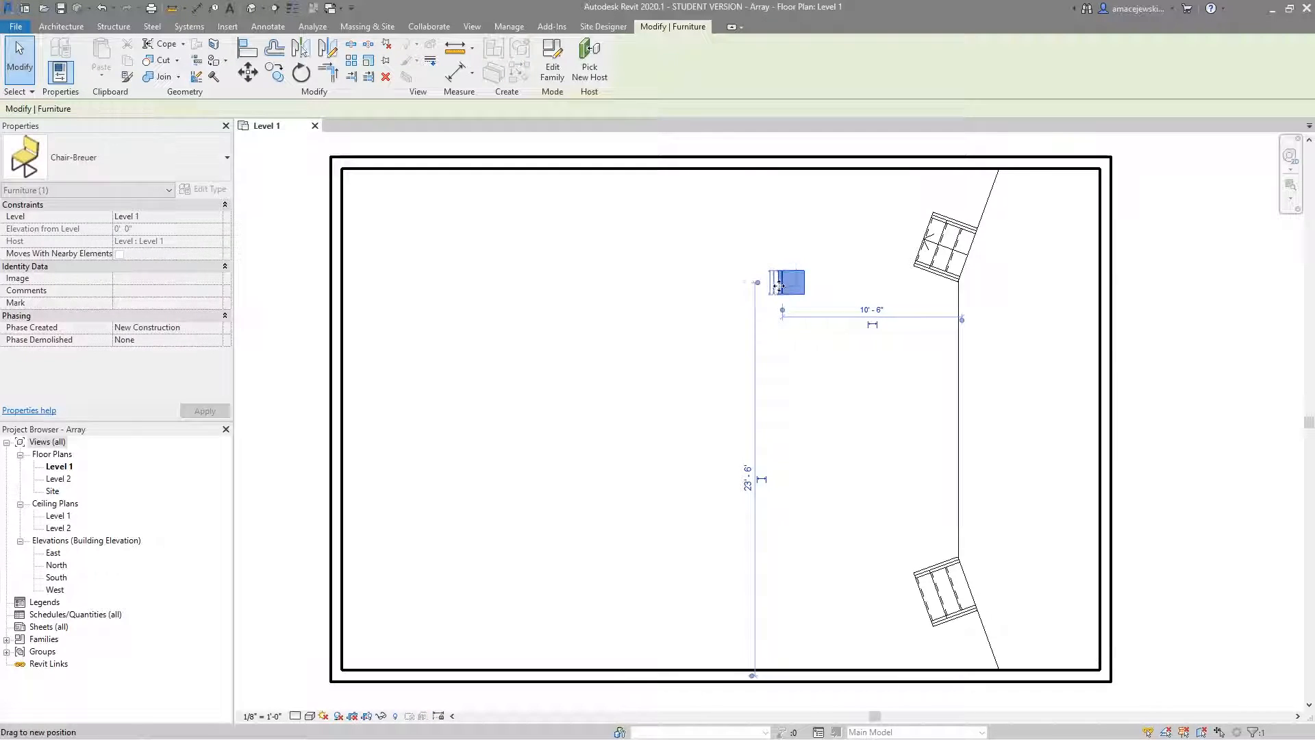
click(690, 313)
Lay out an unconstrained linear array of the chair, grouped and associated, with the 2nd member about 2' directly below it.
click(355, 61)
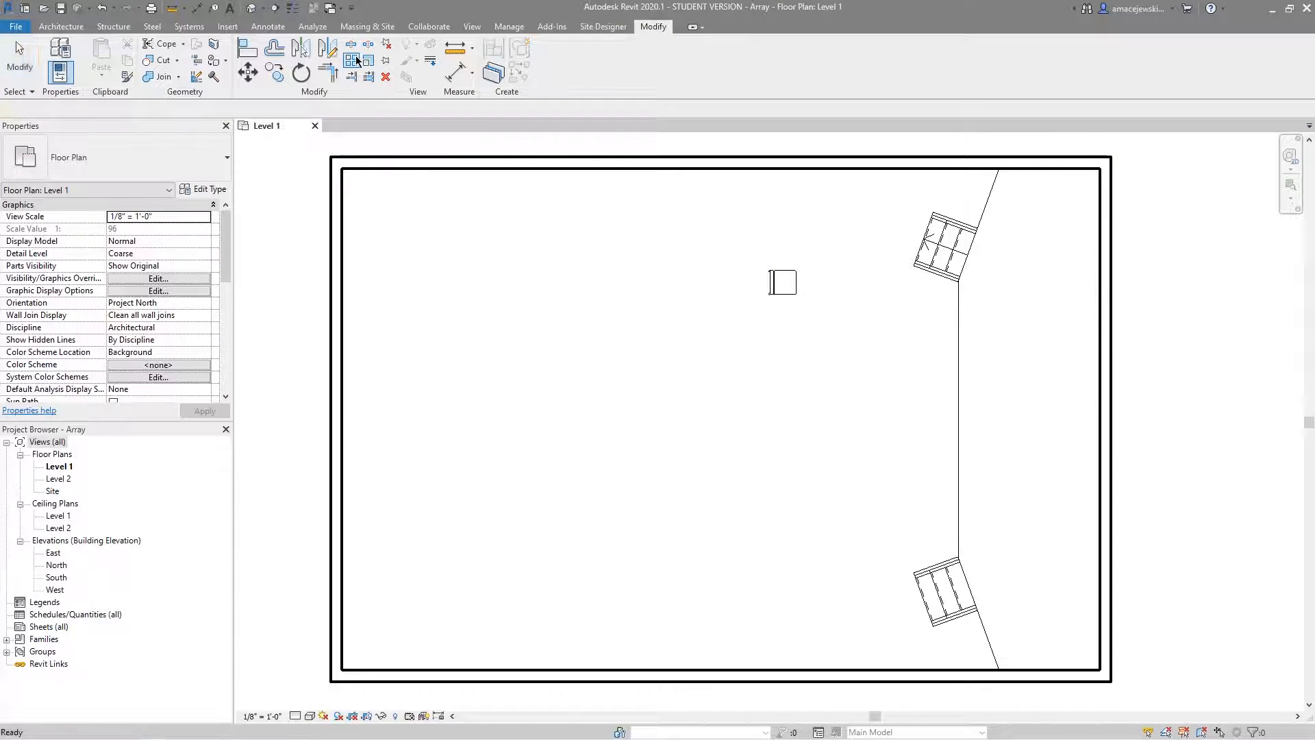
click(769, 284)
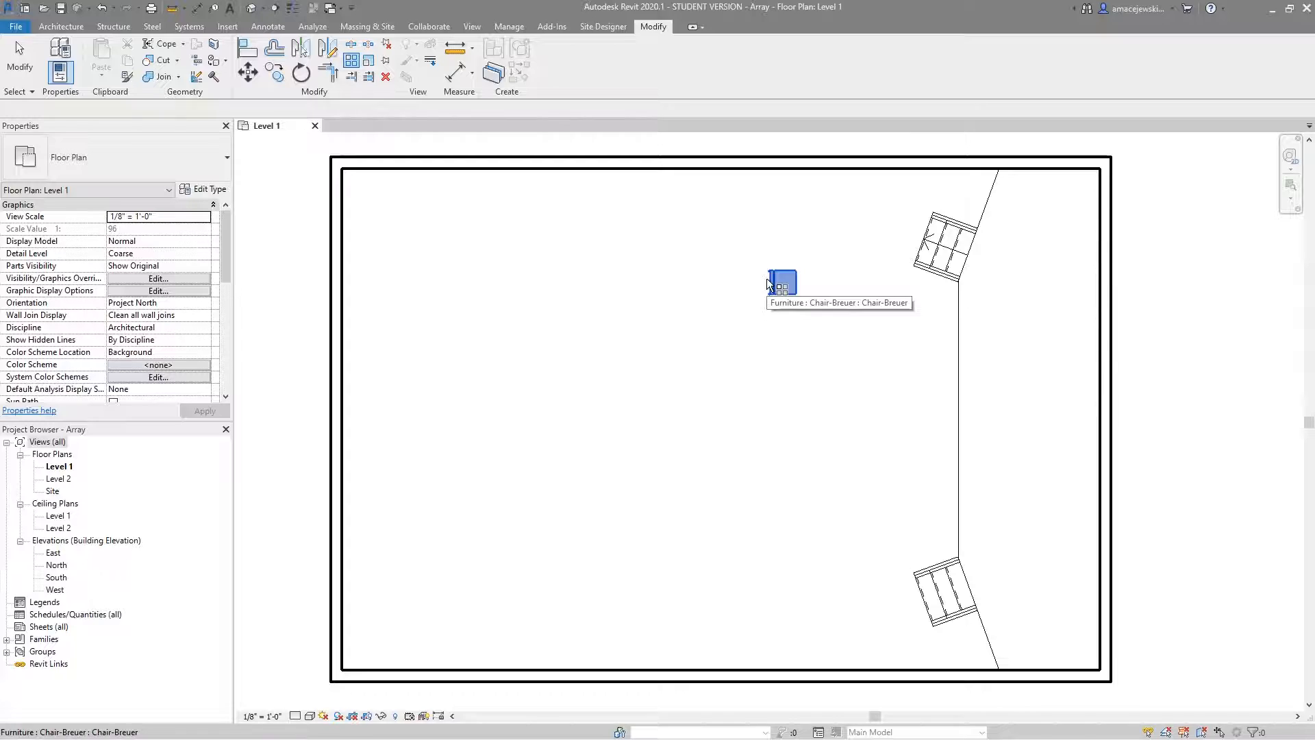
key(Return)
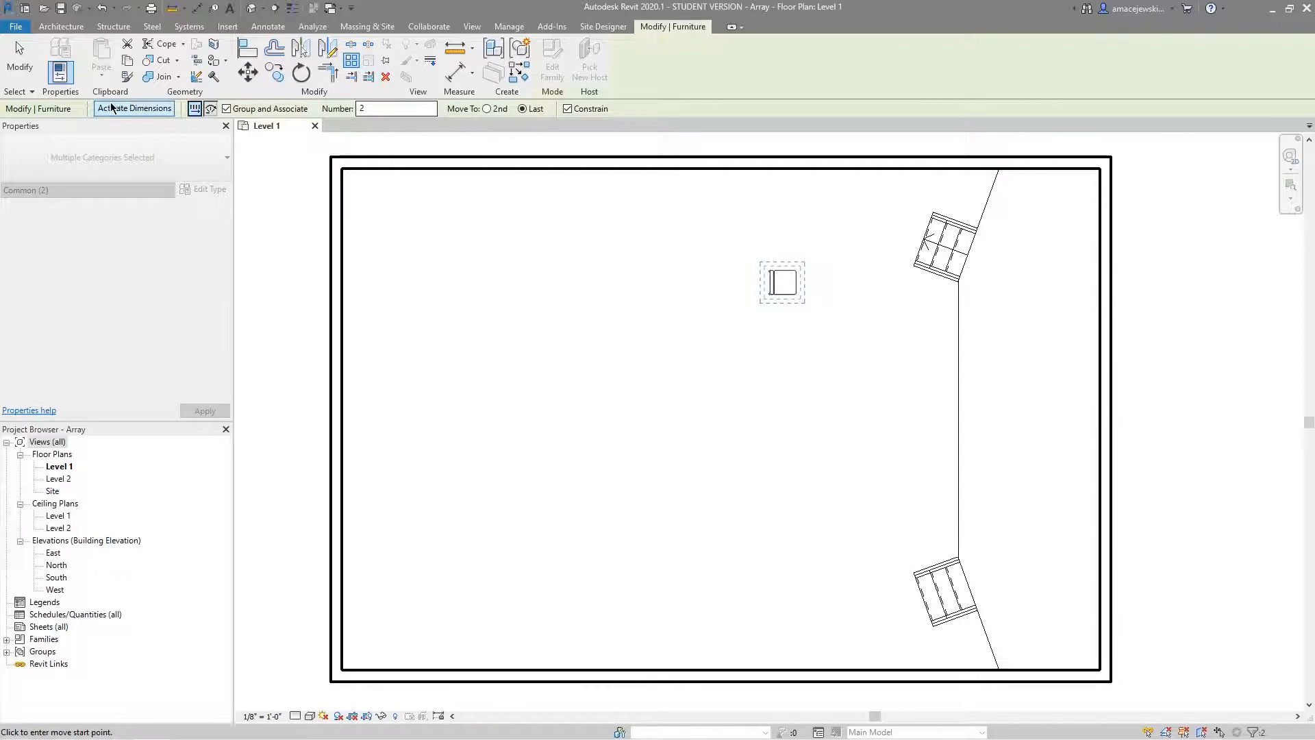
click(134, 108)
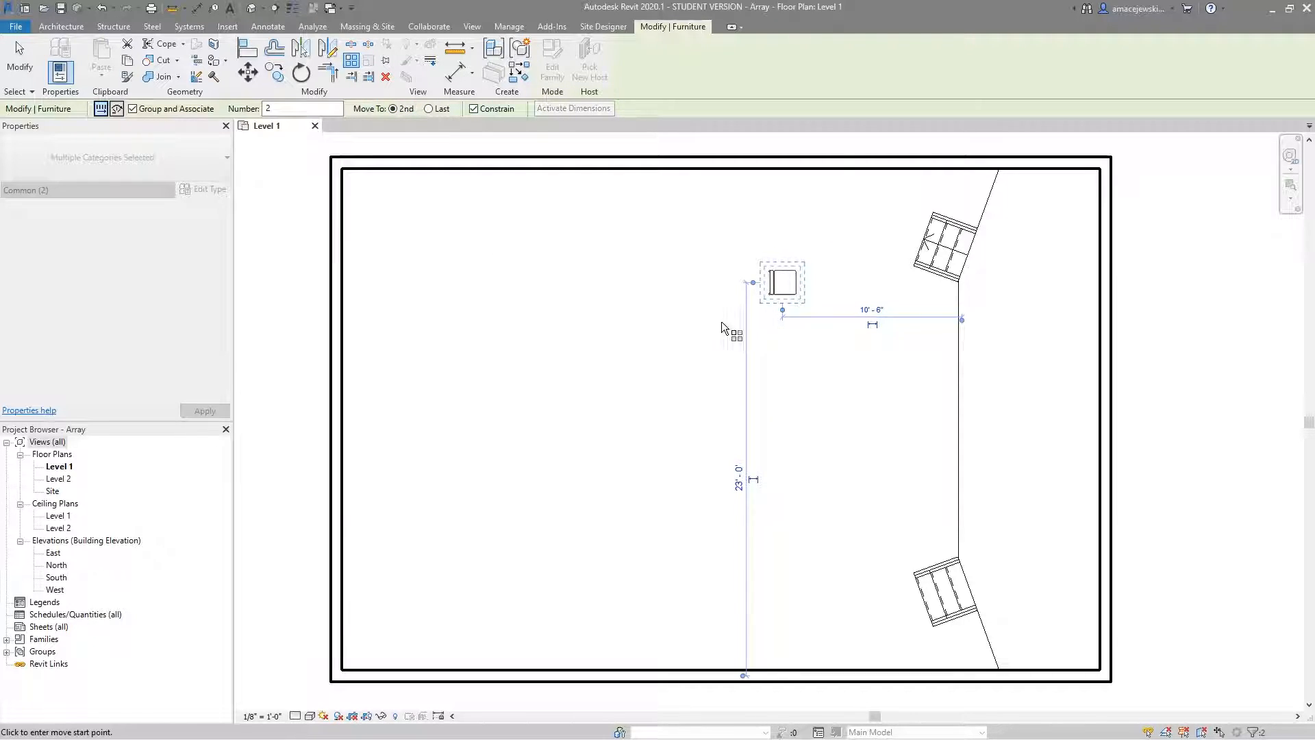
scroll(784, 288, up, 2)
click(784, 281)
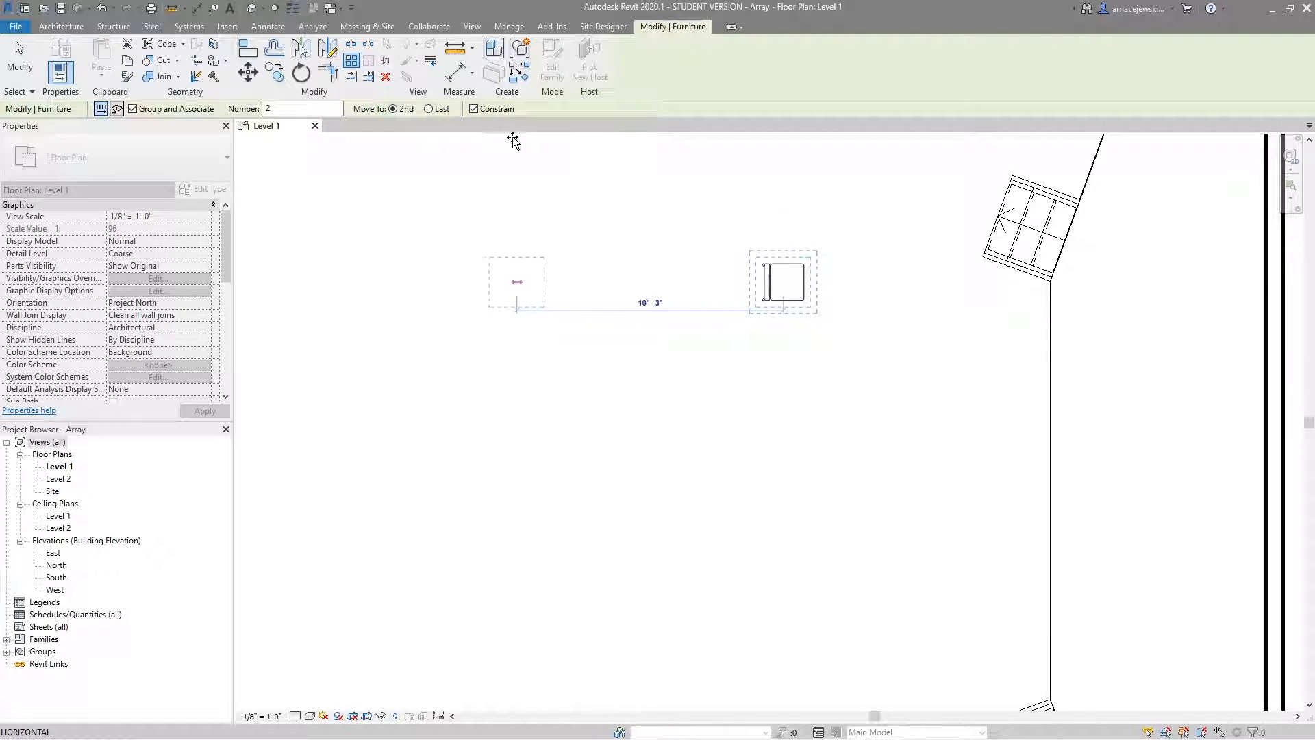
click(497, 109)
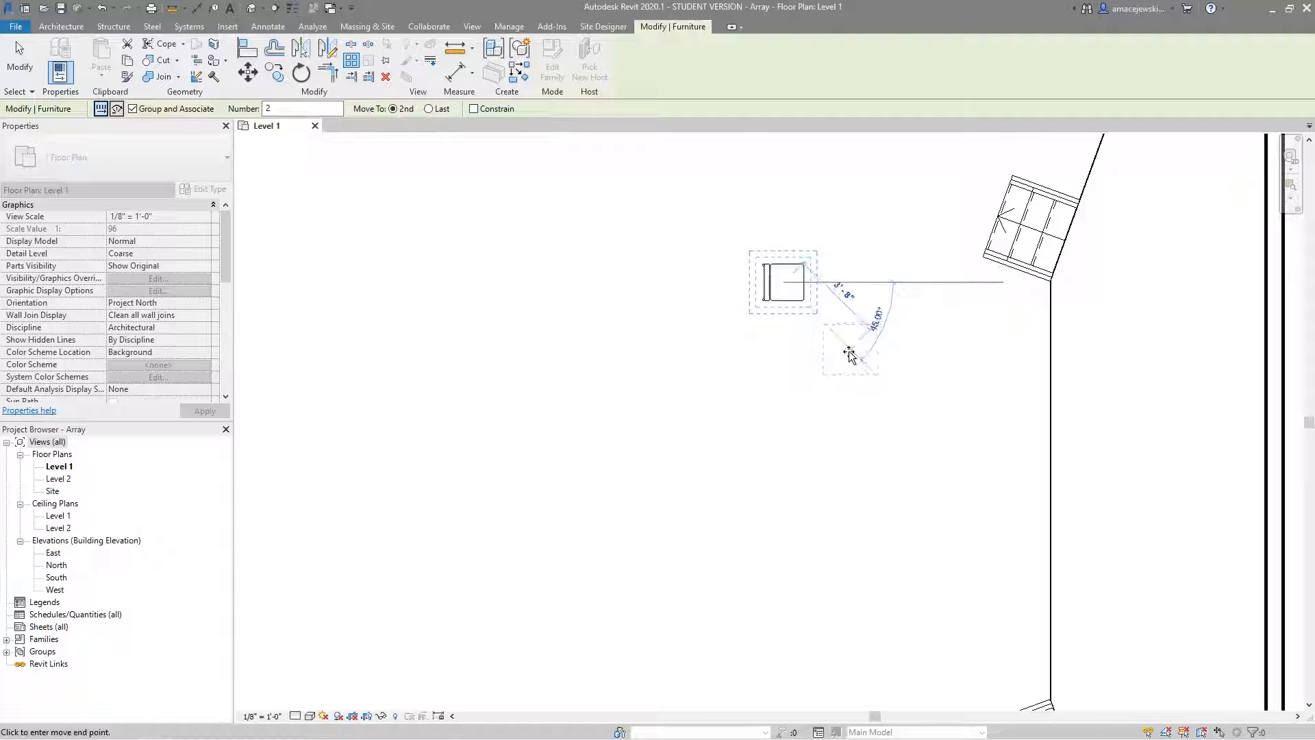
click(781, 337)
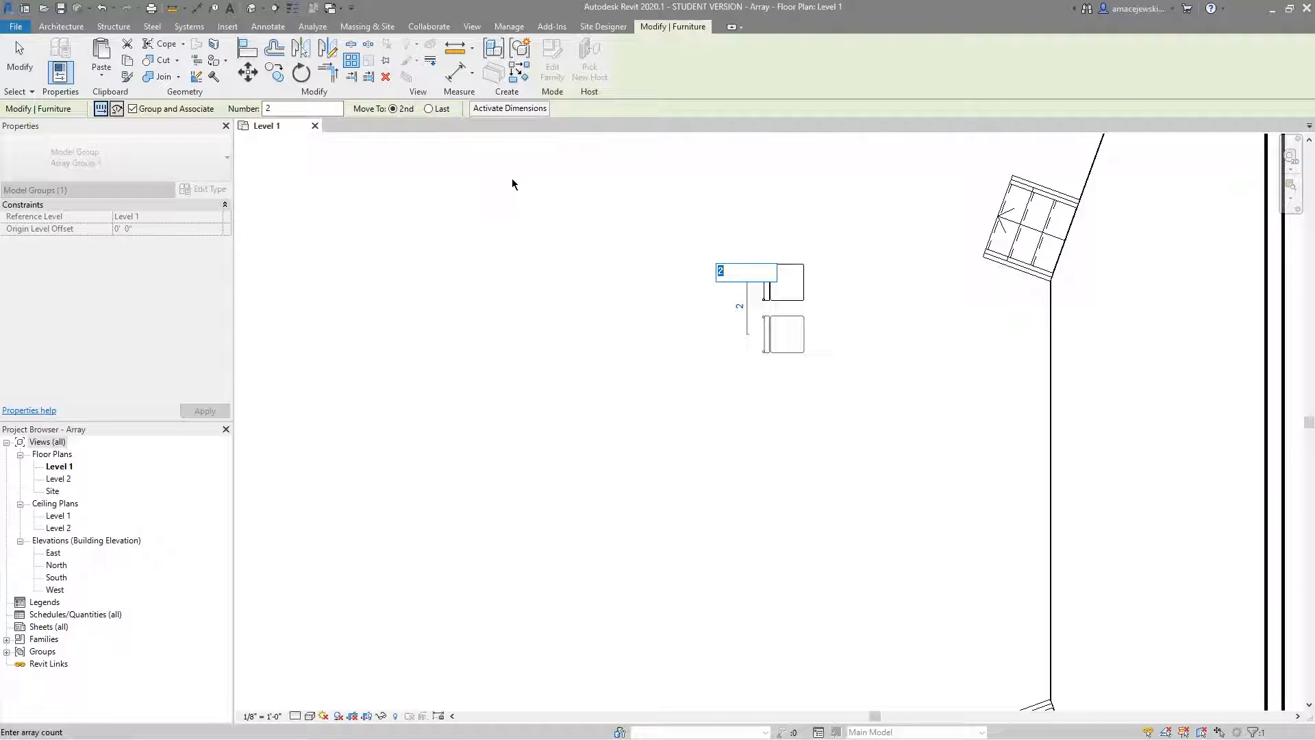
Set the new chair array's count to 10 and finish the array.
scroll(756, 203, down, 2)
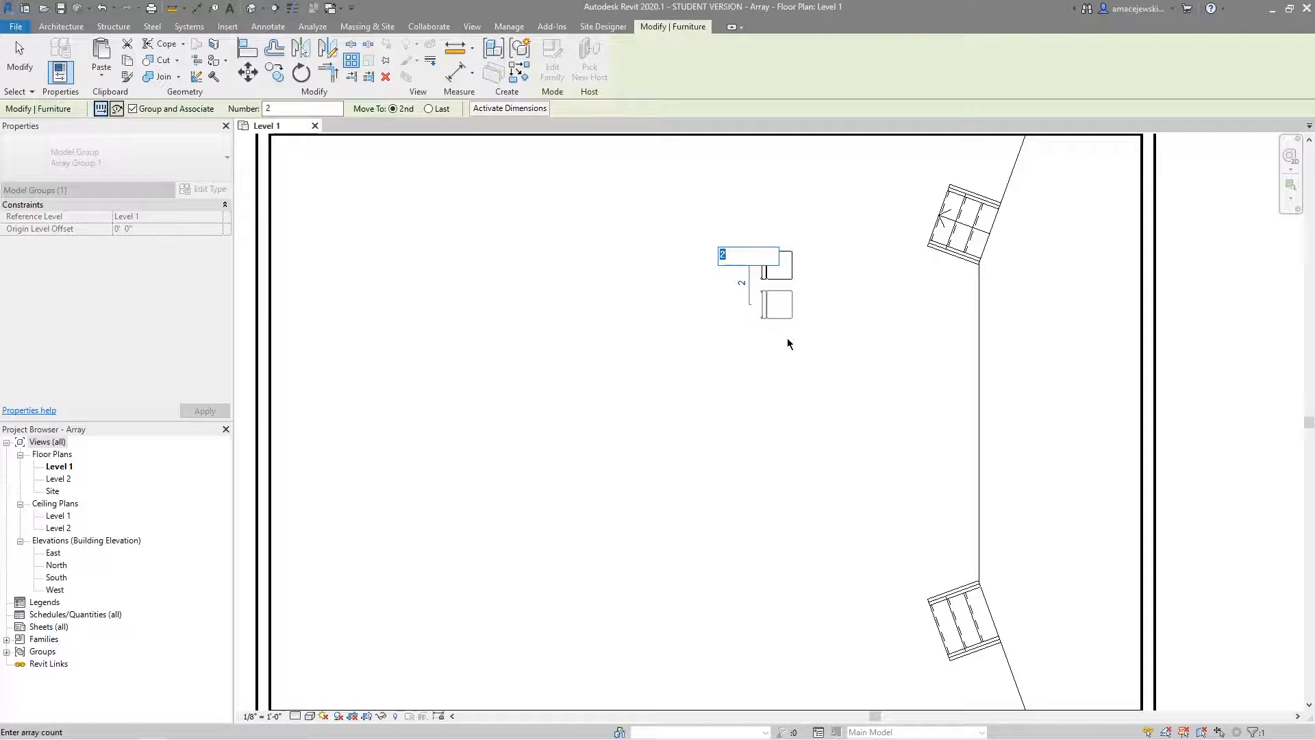
scroll(793, 282, down, 1)
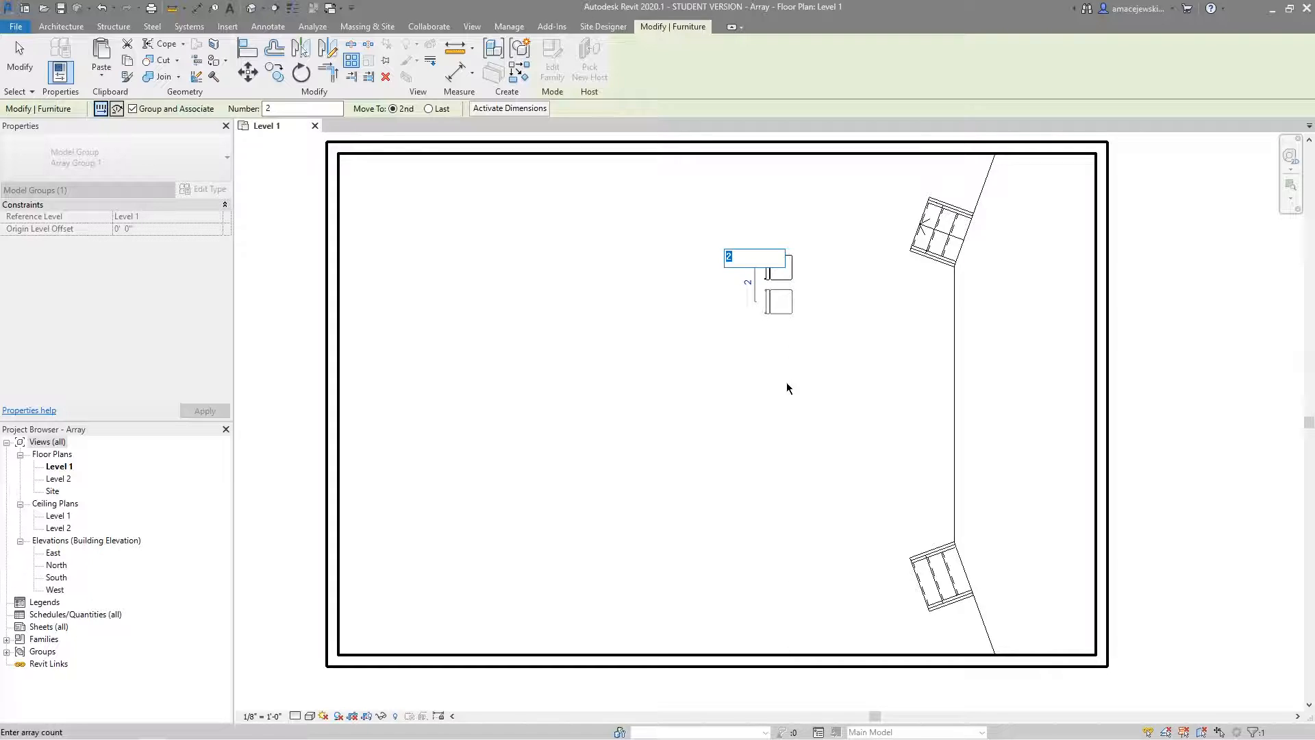
text(10)
key(Return)
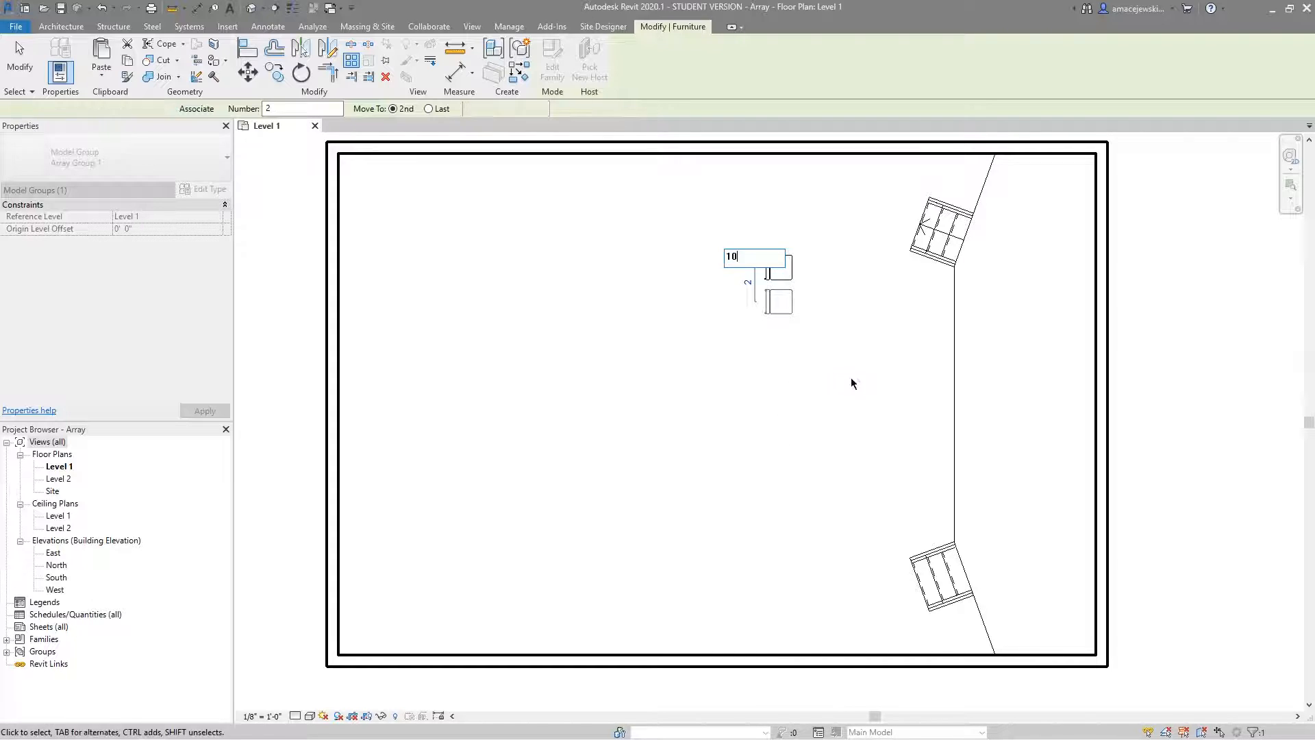
click(823, 460)
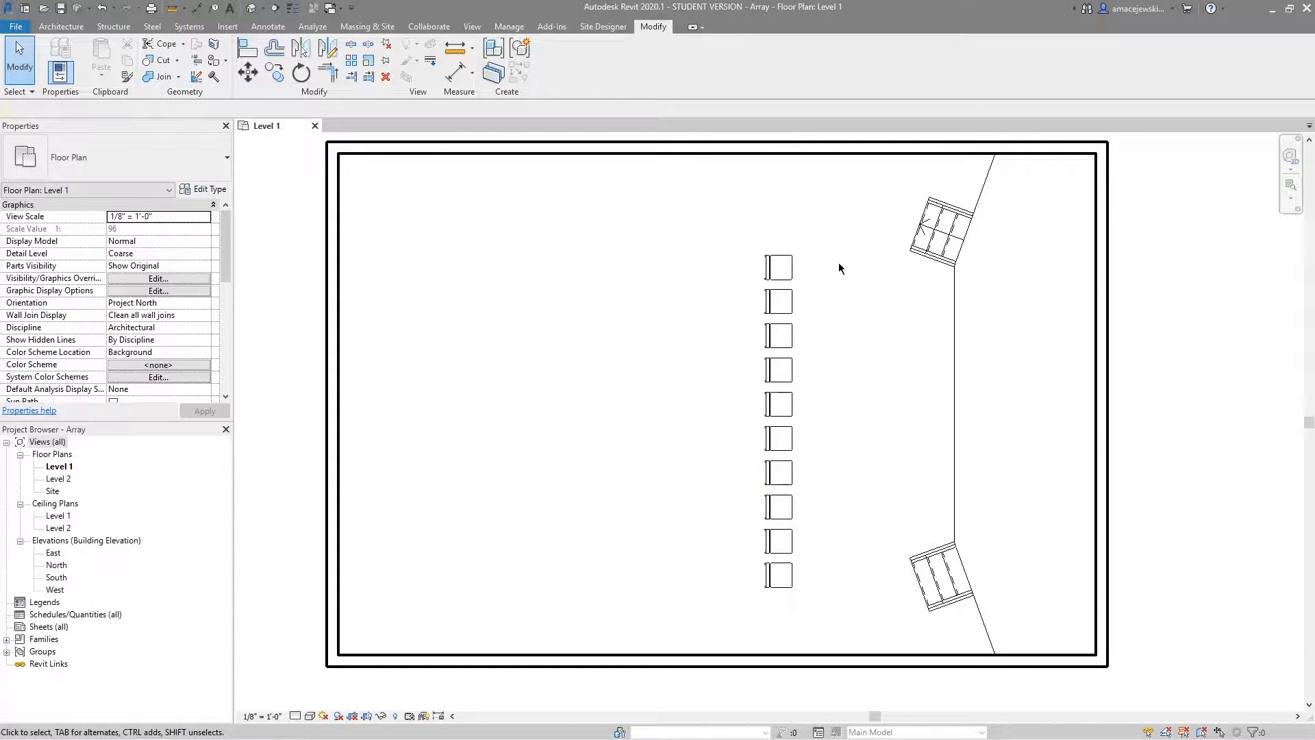
Change the chair array's count to 4.
click(781, 339)
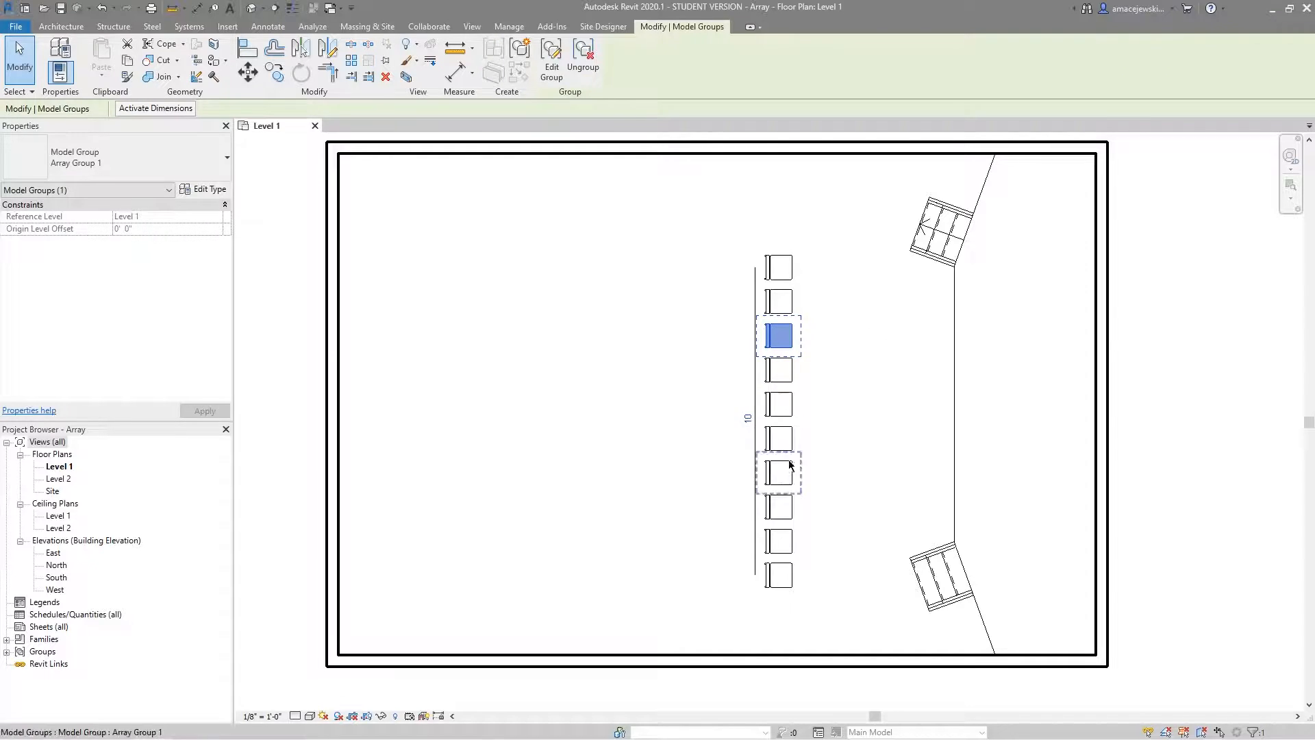
click(746, 419)
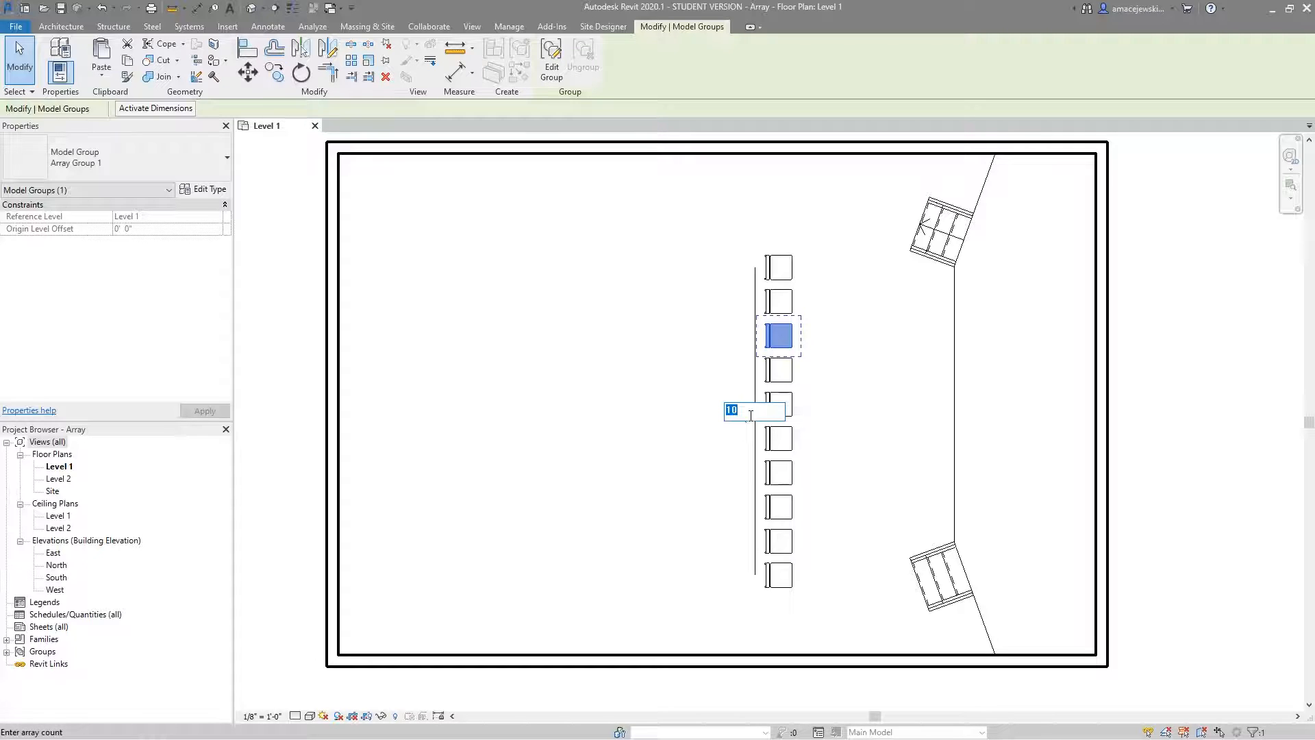
key(Return)
click(746, 386)
text(4)
key(Return)
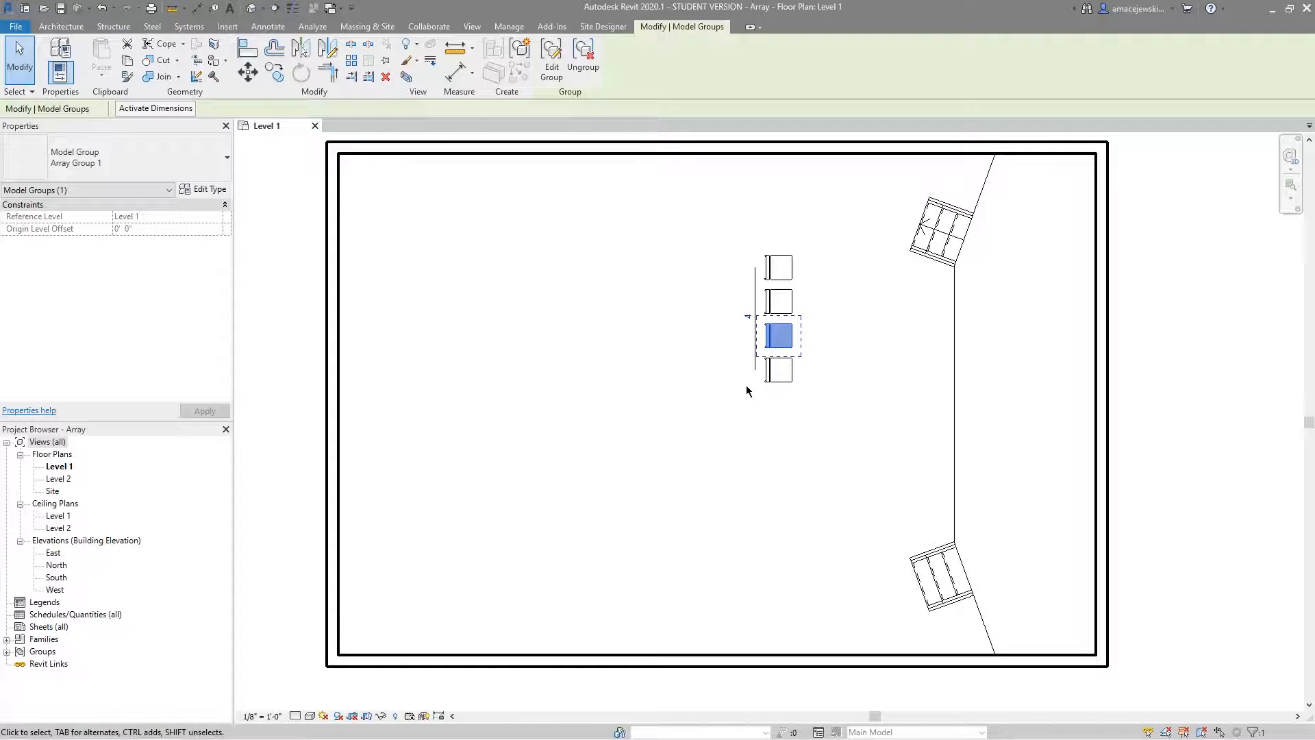
click(801, 462)
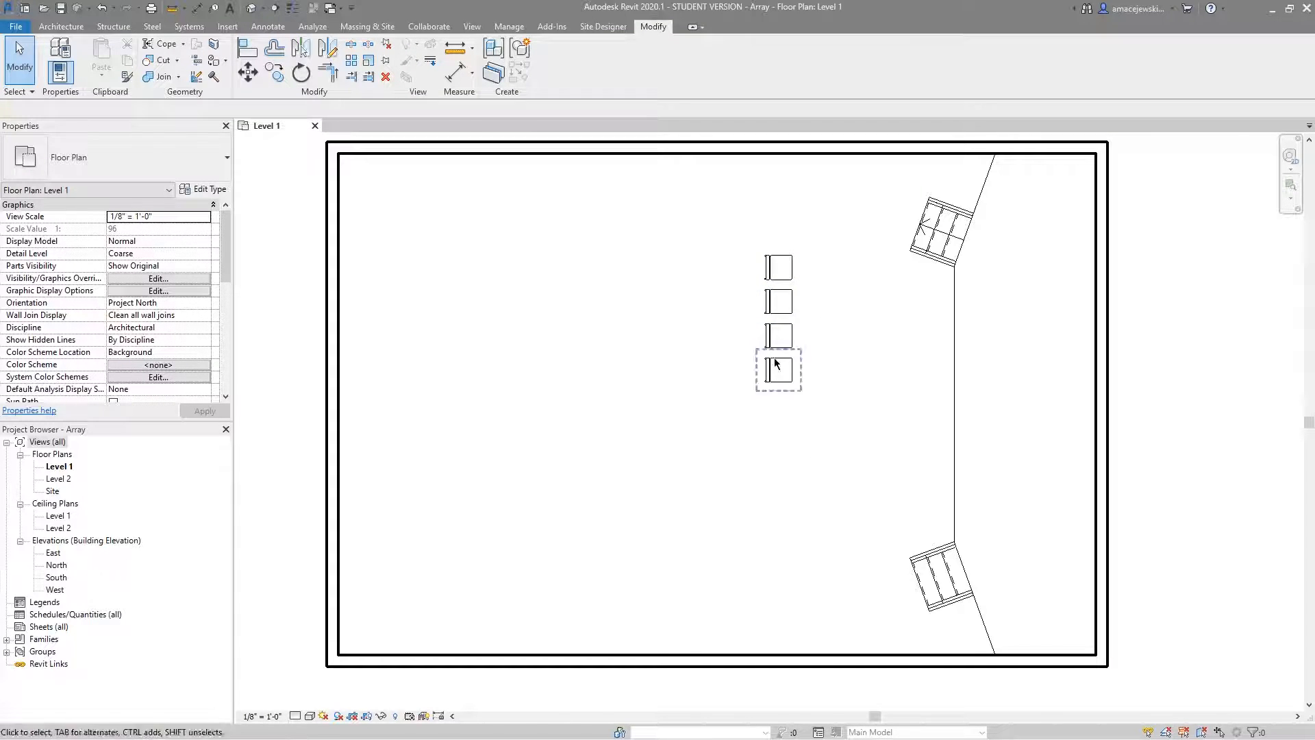
Edit the topmost chair's array group to add a mirrored copy of the chair facing it across a vertical axis, and finish the group.
scroll(815, 277, up, 3)
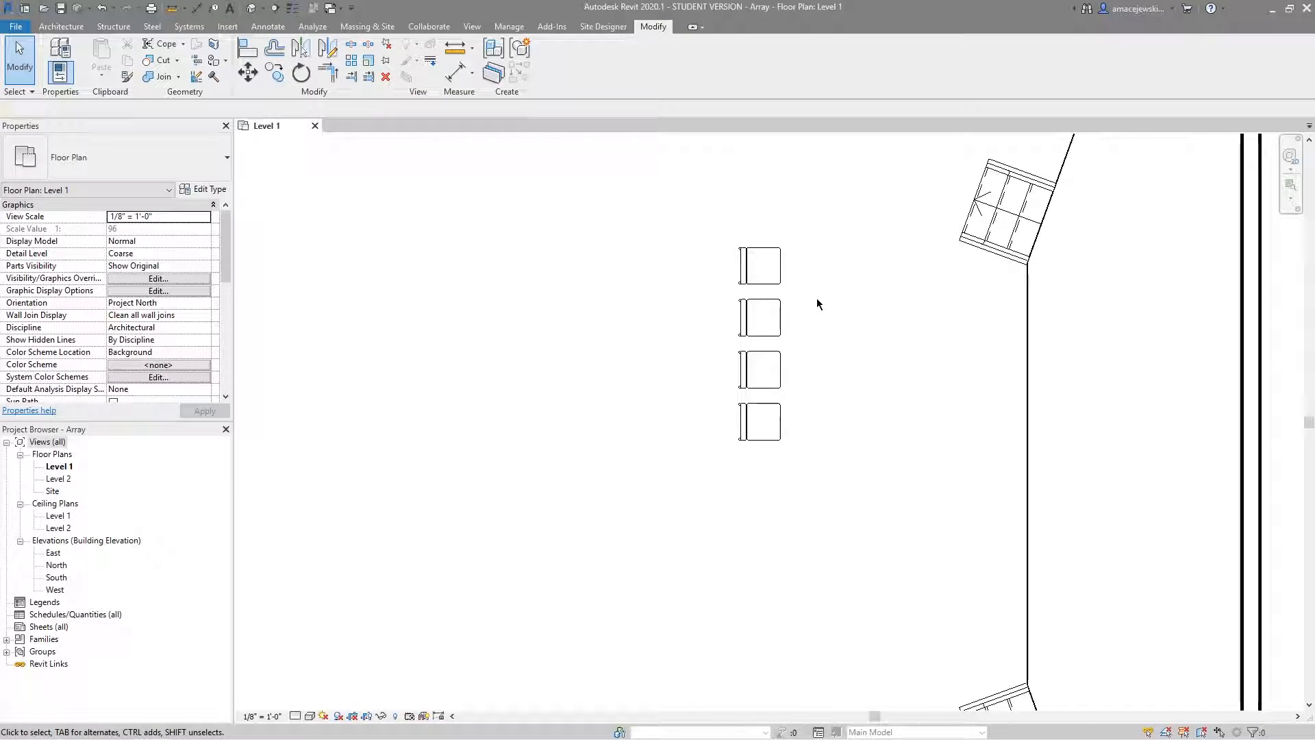
click(753, 275)
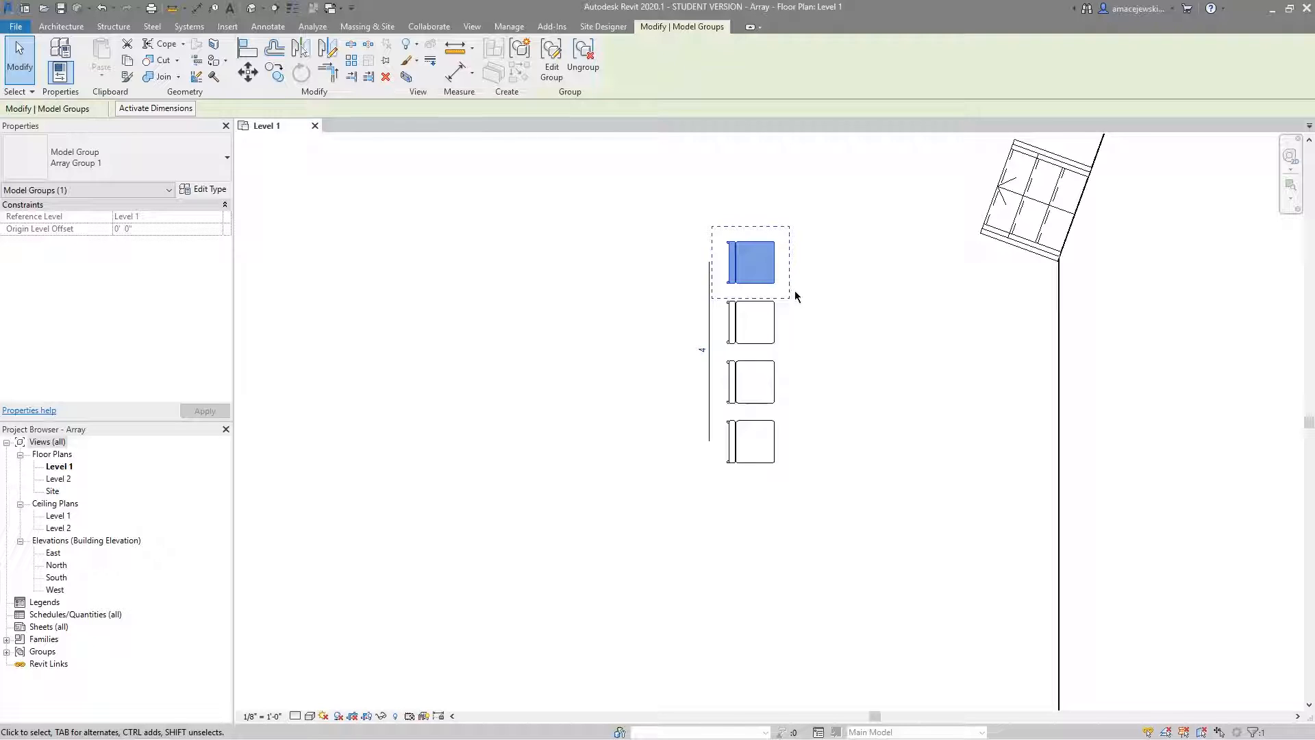
click(551, 61)
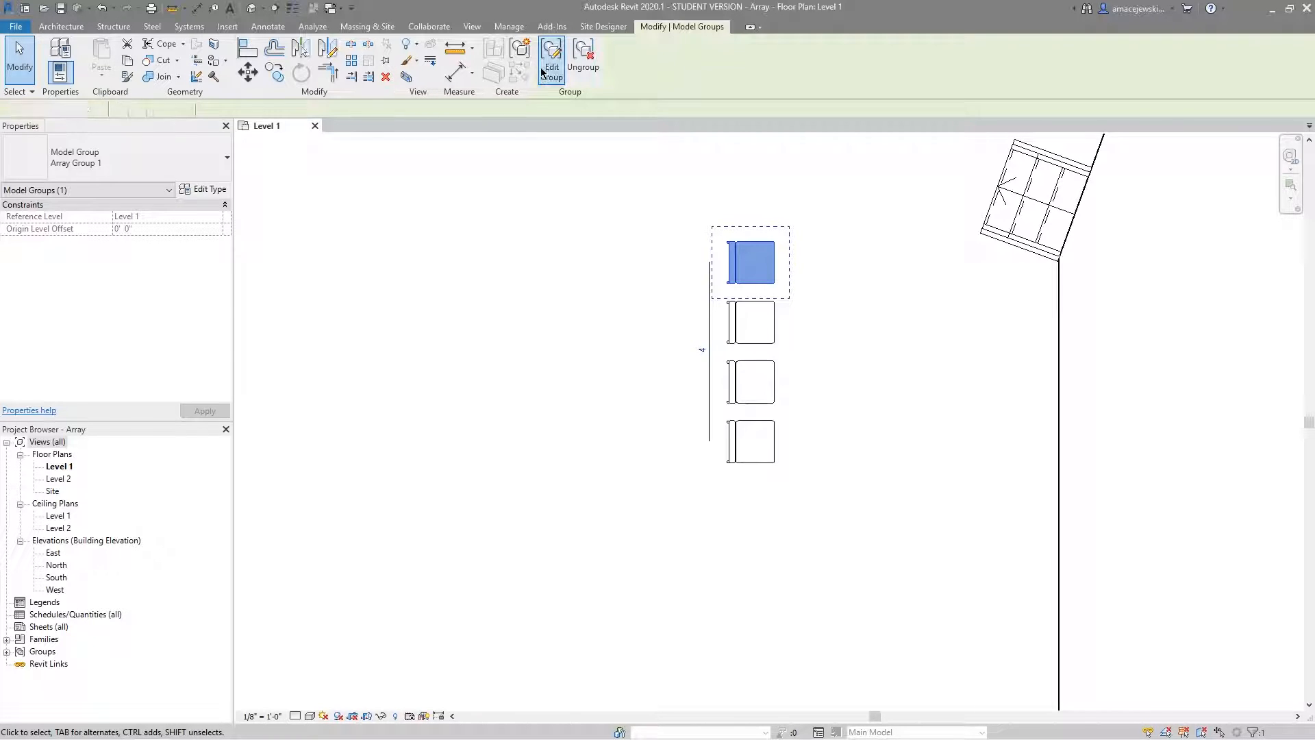
click(732, 271)
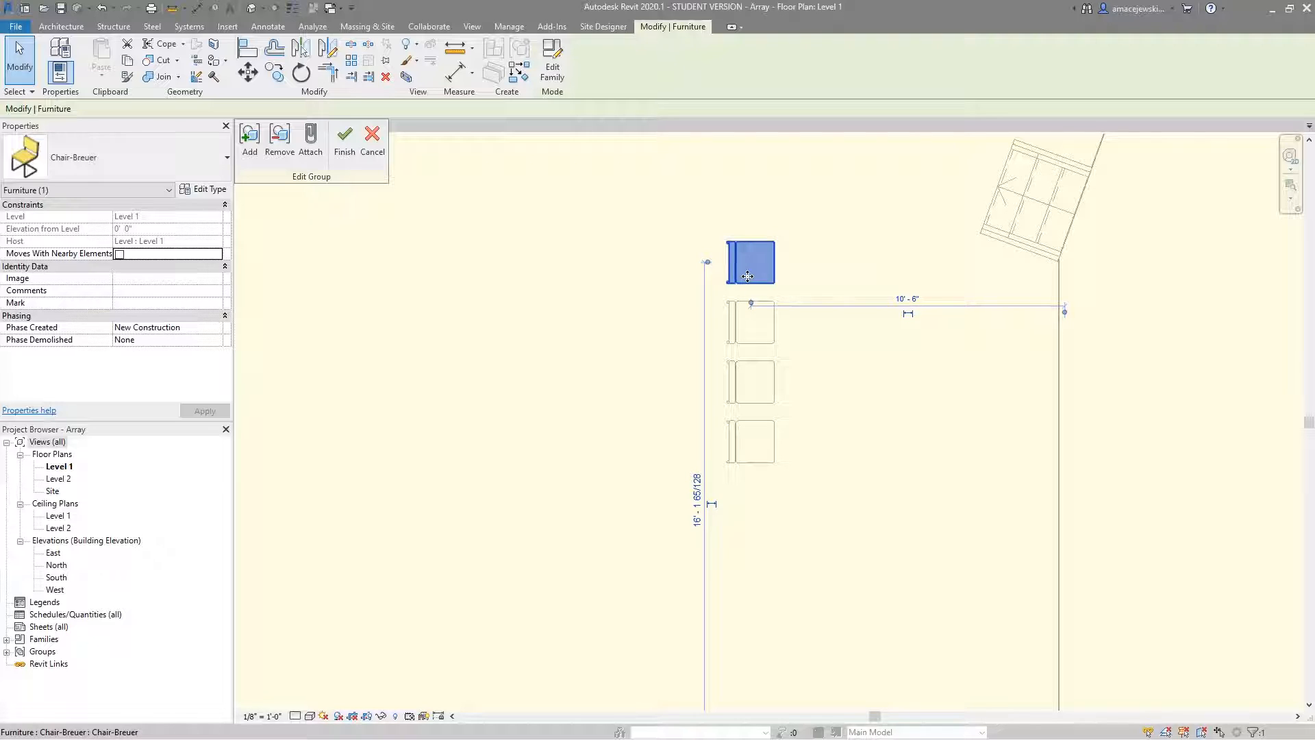
key(r)
key(o)
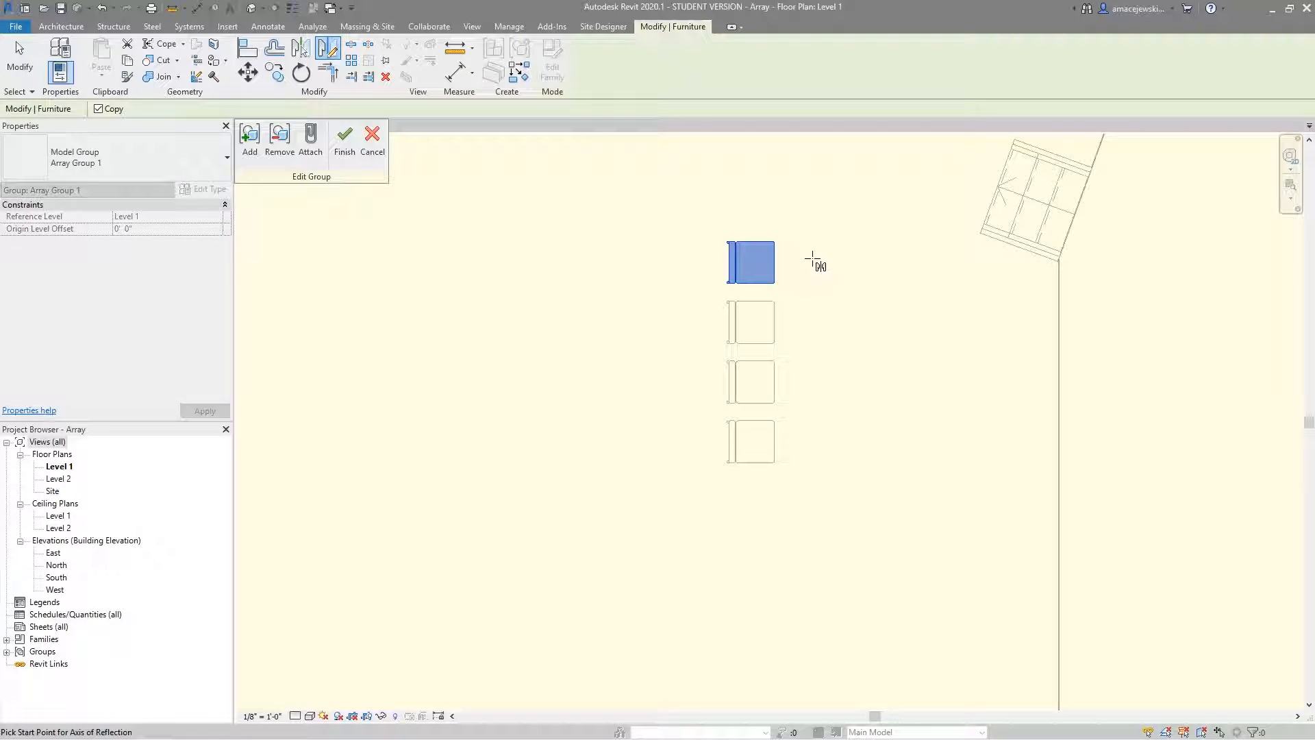
click(814, 273)
click(977, 391)
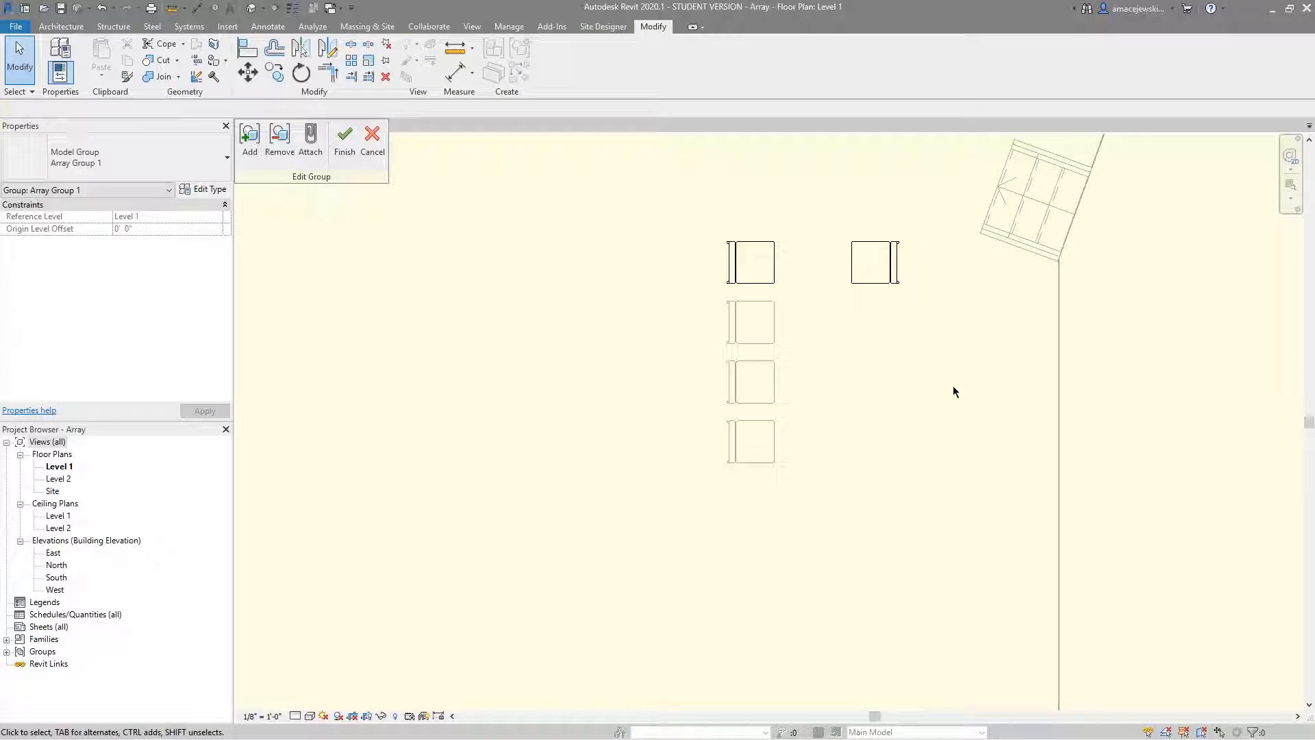
click(345, 140)
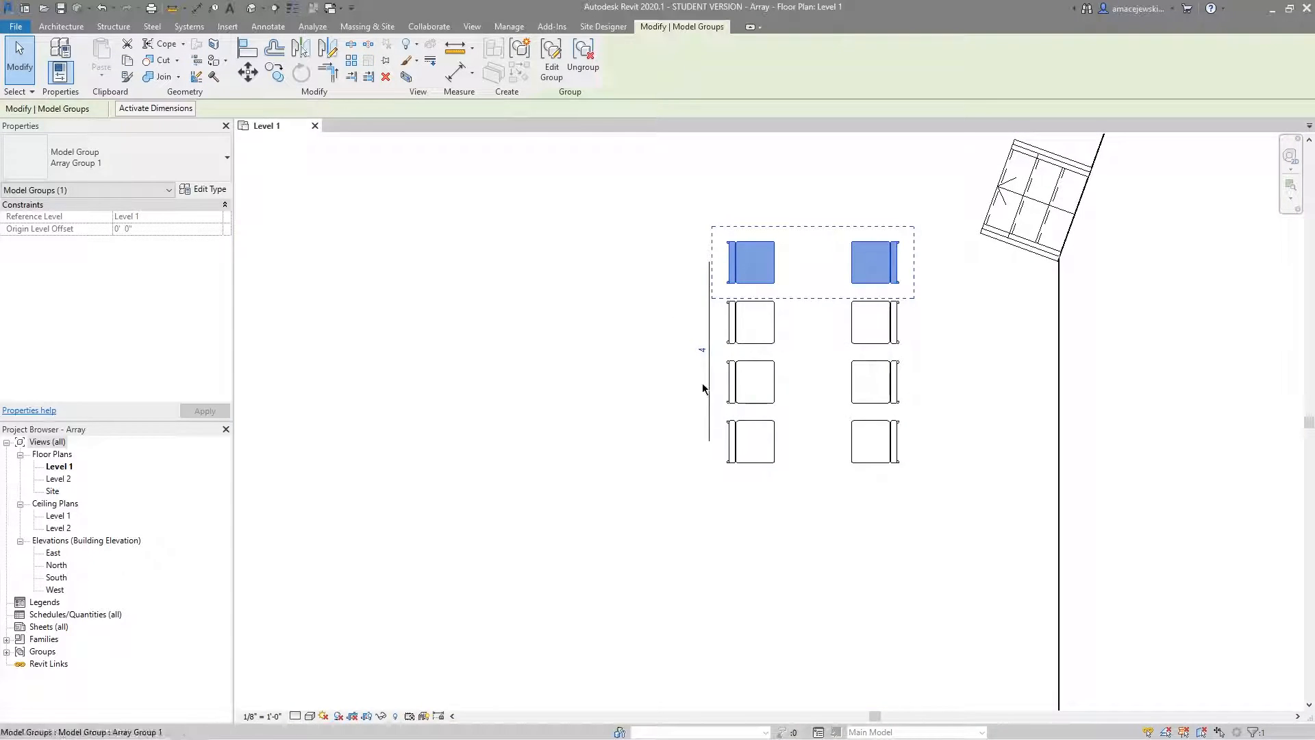
click(630, 422)
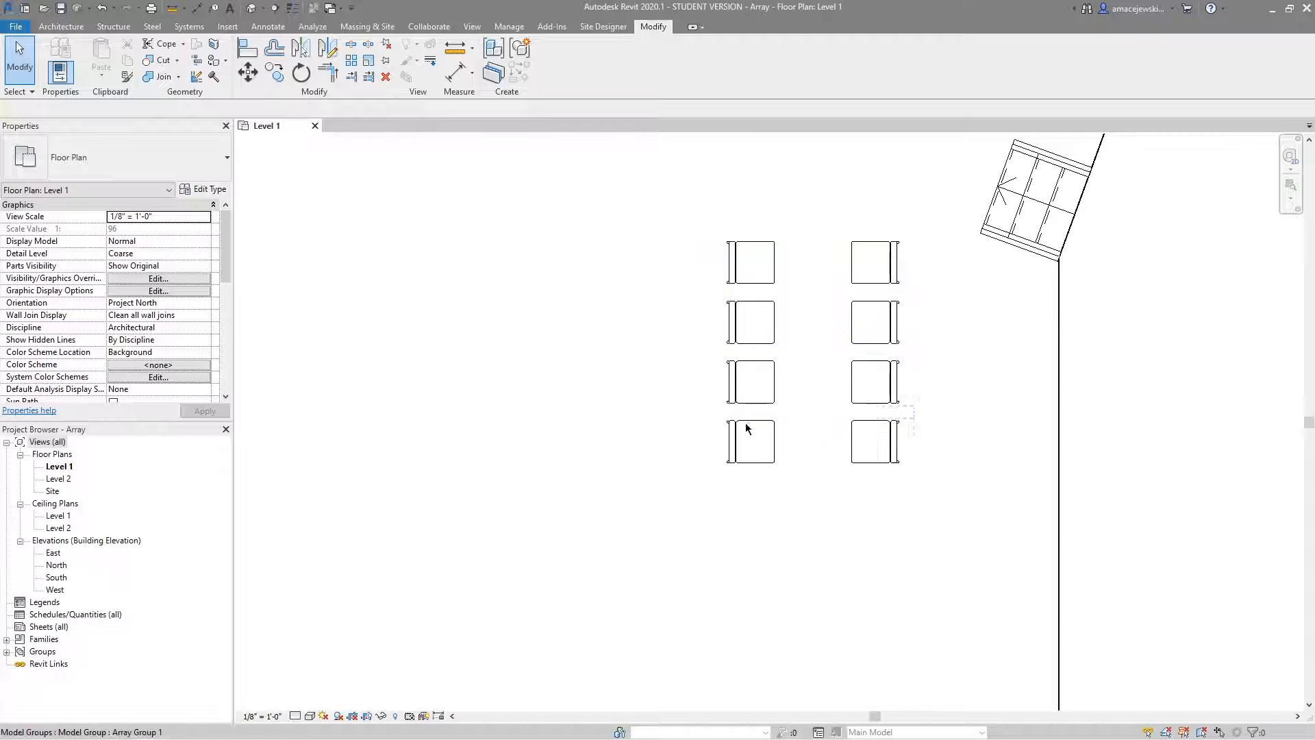
Set the count of the paired-chair array to 6.
click(732, 439)
click(702, 350)
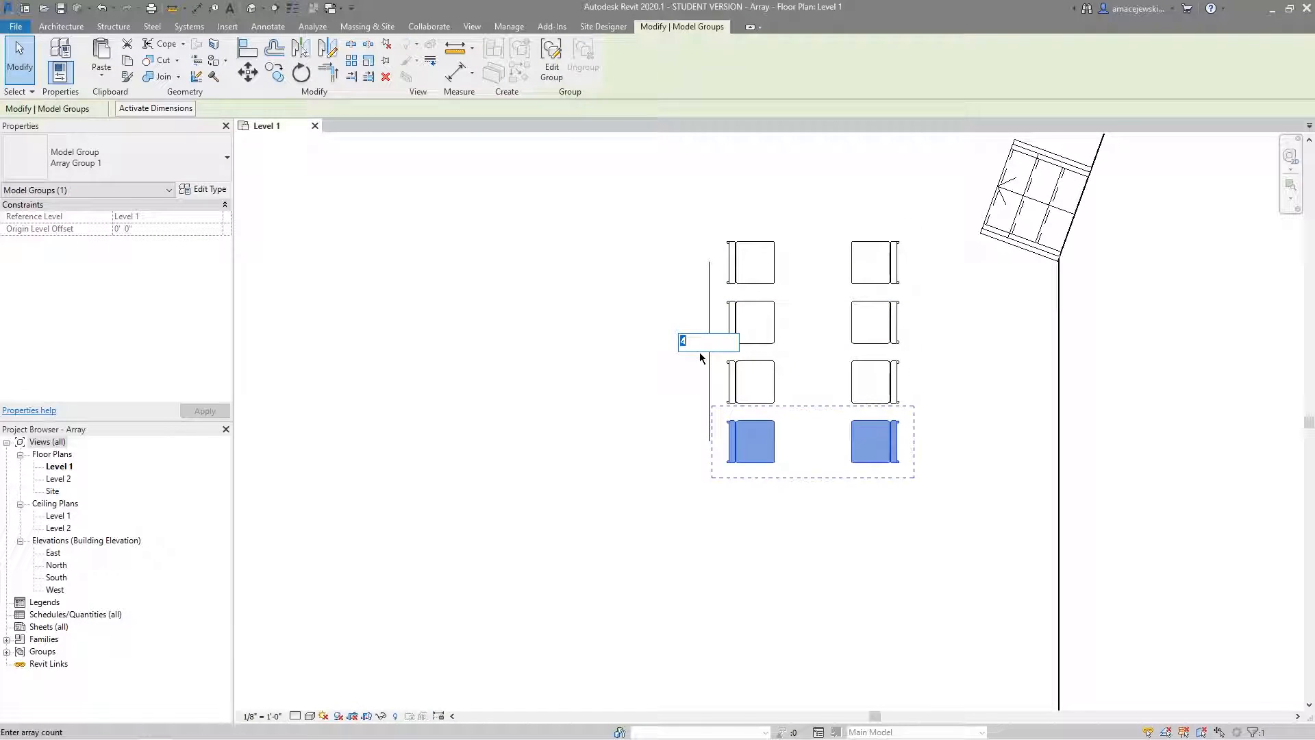
text(6)
key(Return)
scroll(567, 376, down, 1)
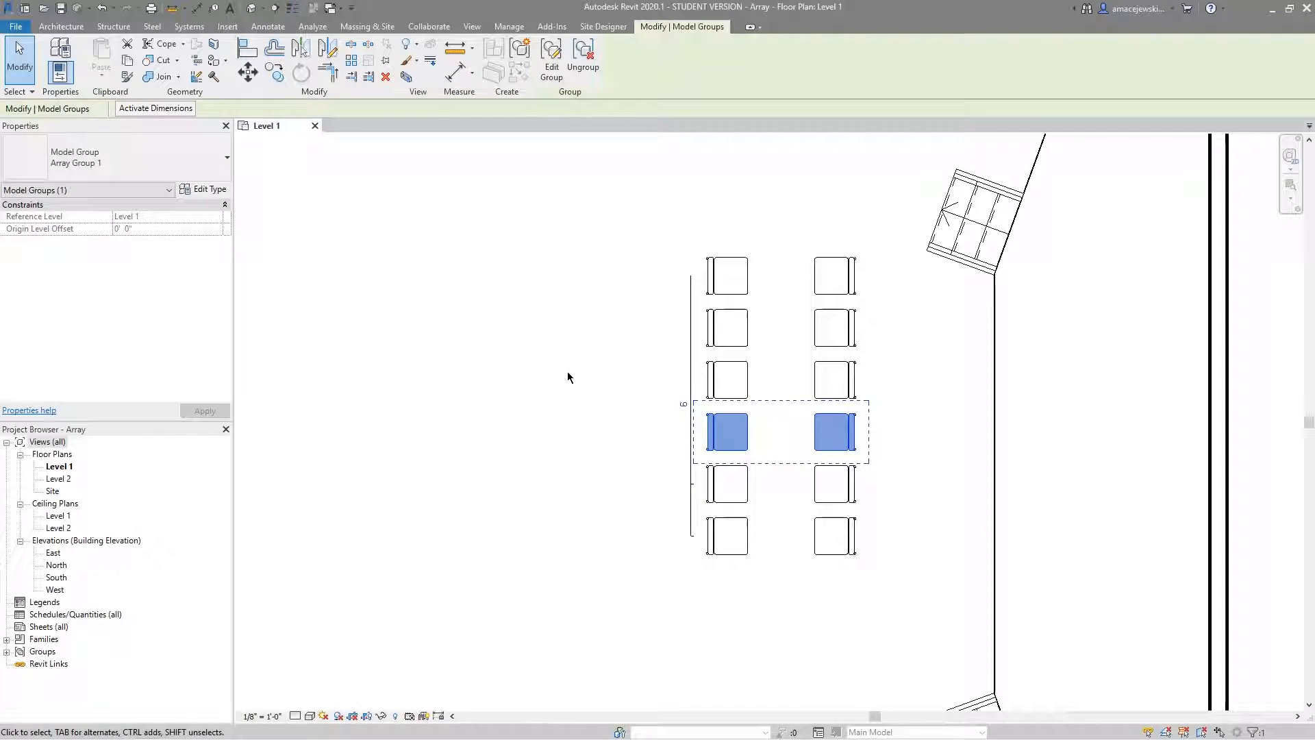
key(Escape)
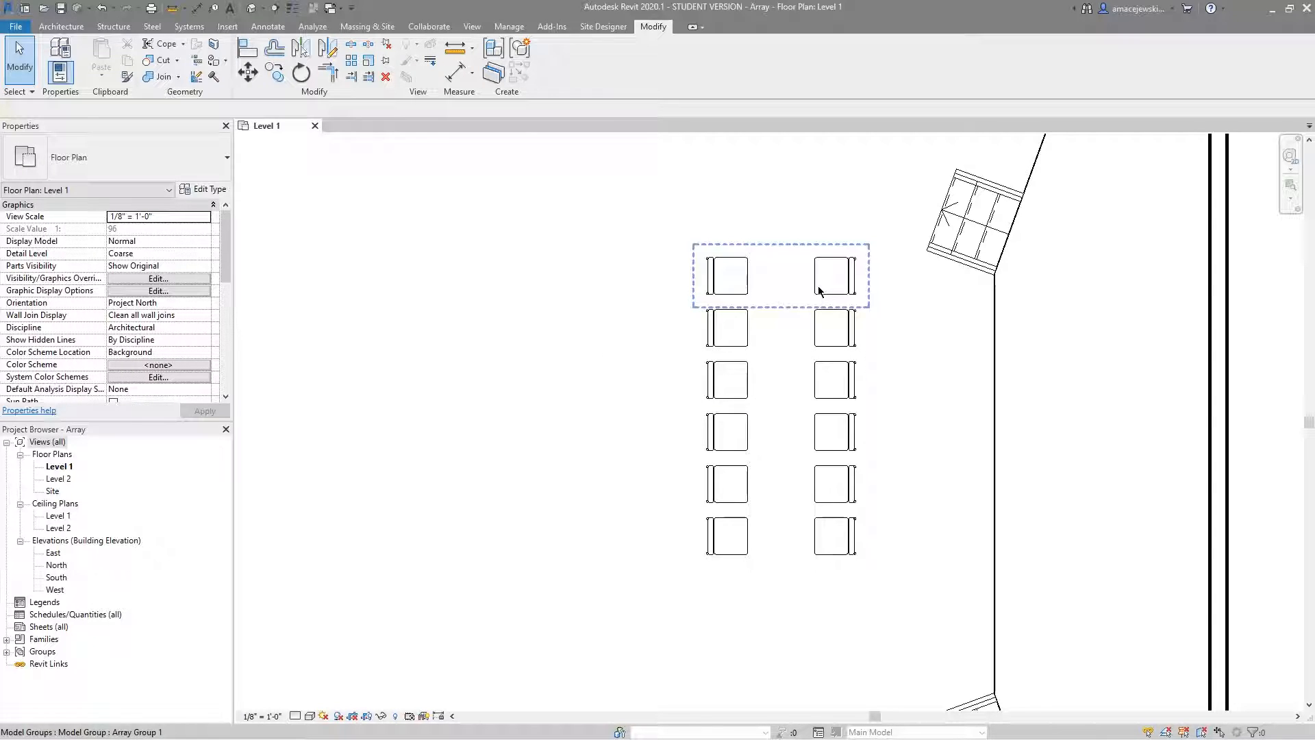
Undo the last array count change and the mirrored chair added in the group, returning to the single column of four chairs.
key(ctrl+z)
key(ctrl+z)
key(ctrl+z)
key(ctrl+z)
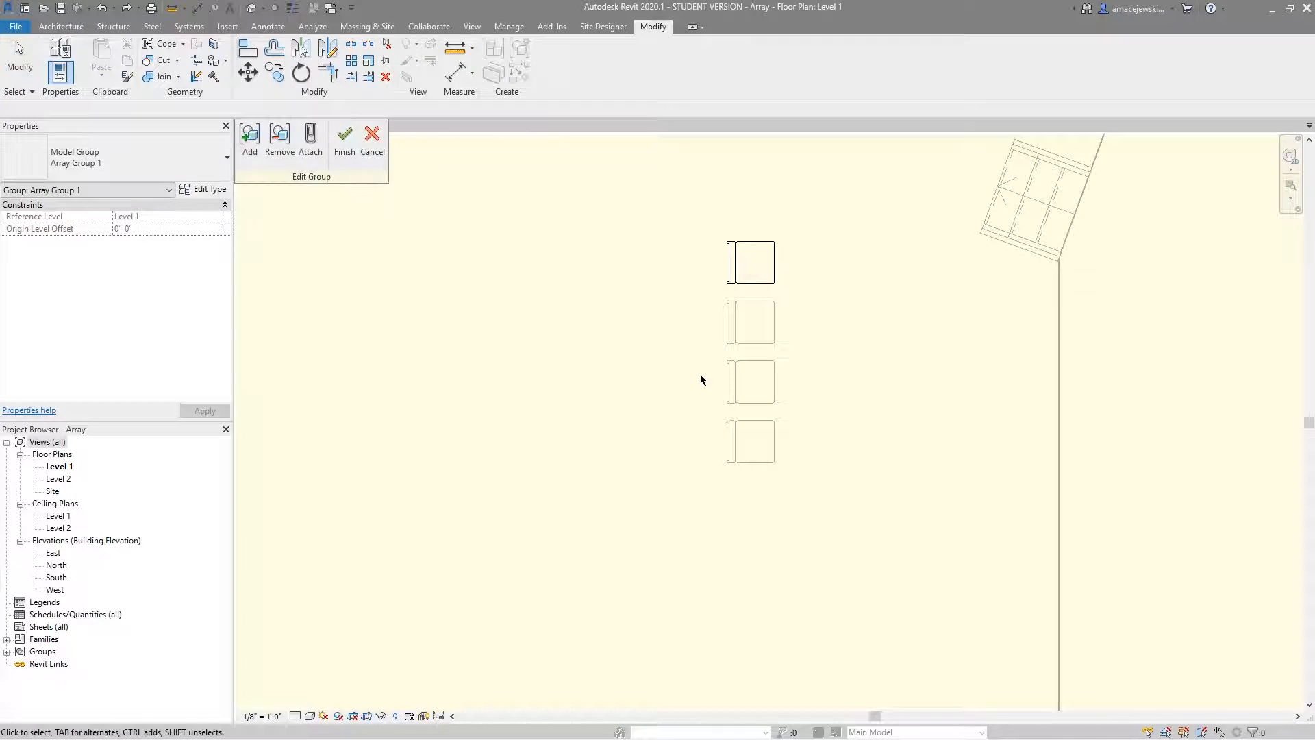
scroll(787, 377, down, 2)
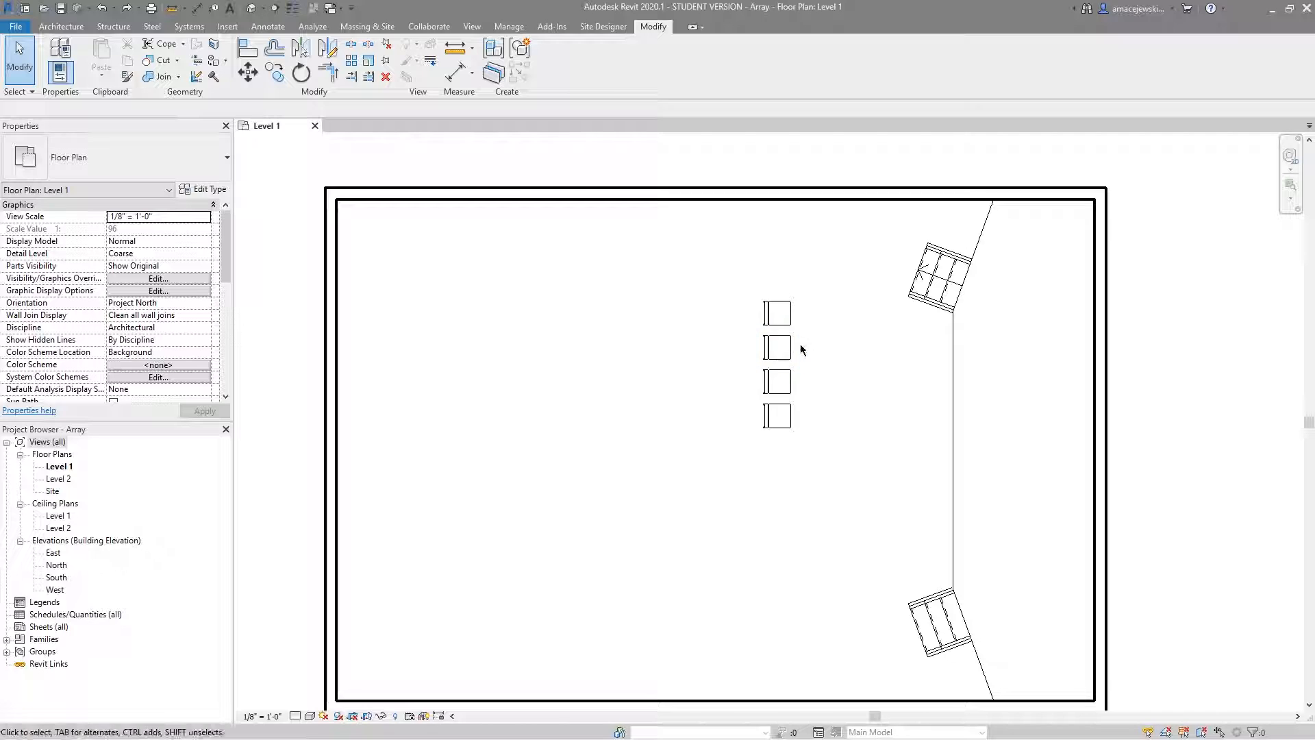
Set the chair array's count to 8 and select the fifth chair group from the top.
click(777, 351)
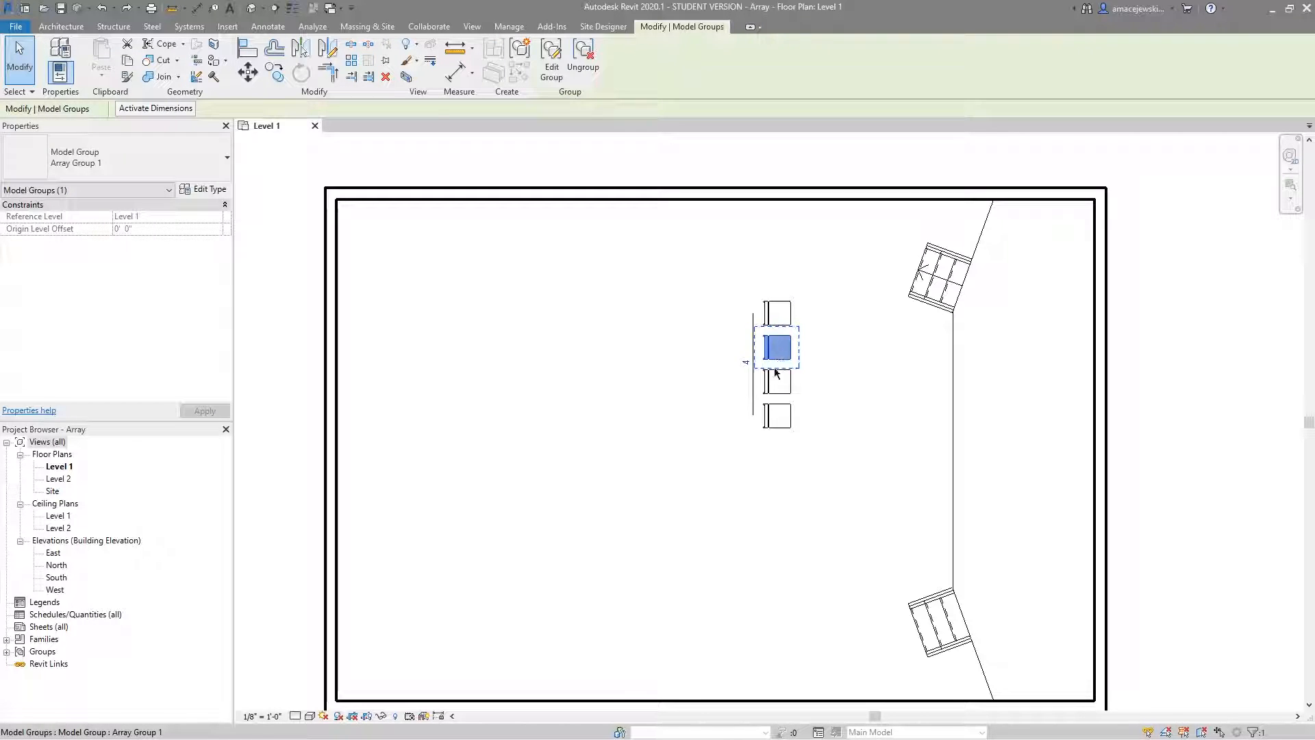
click(744, 362)
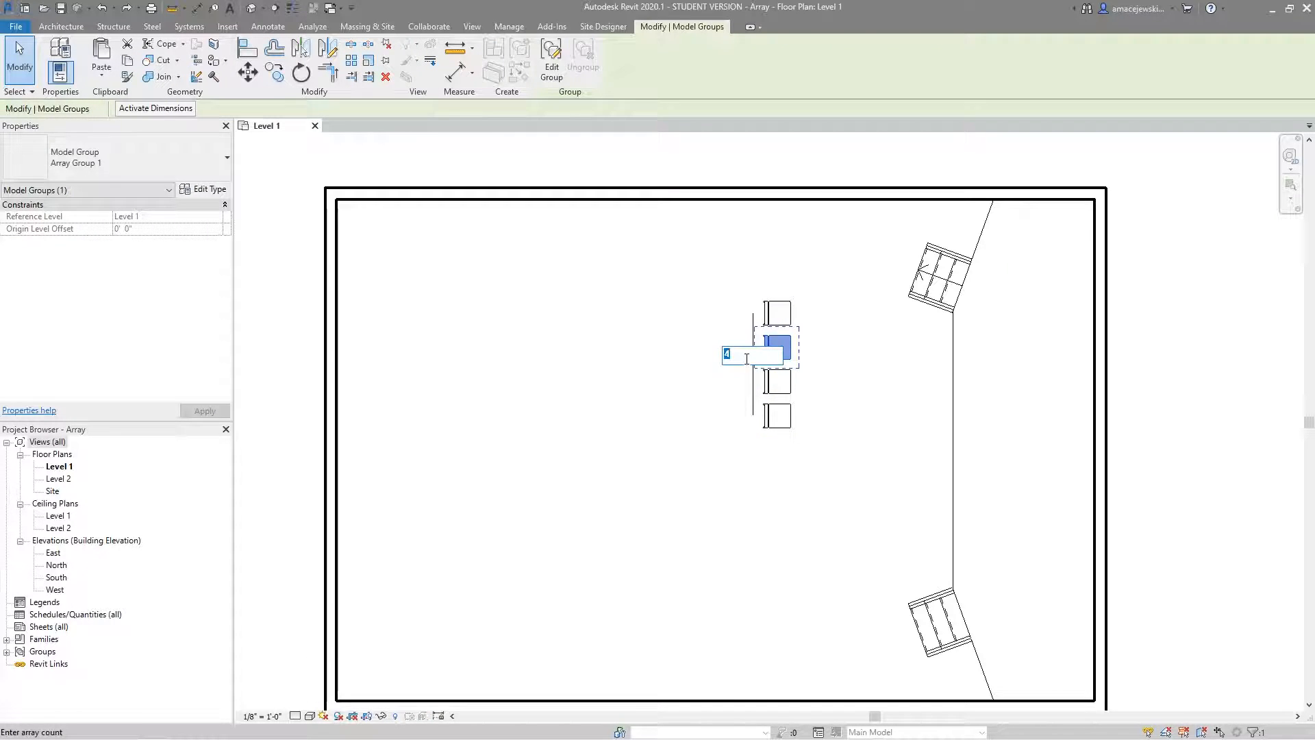
key(Return)
click(834, 404)
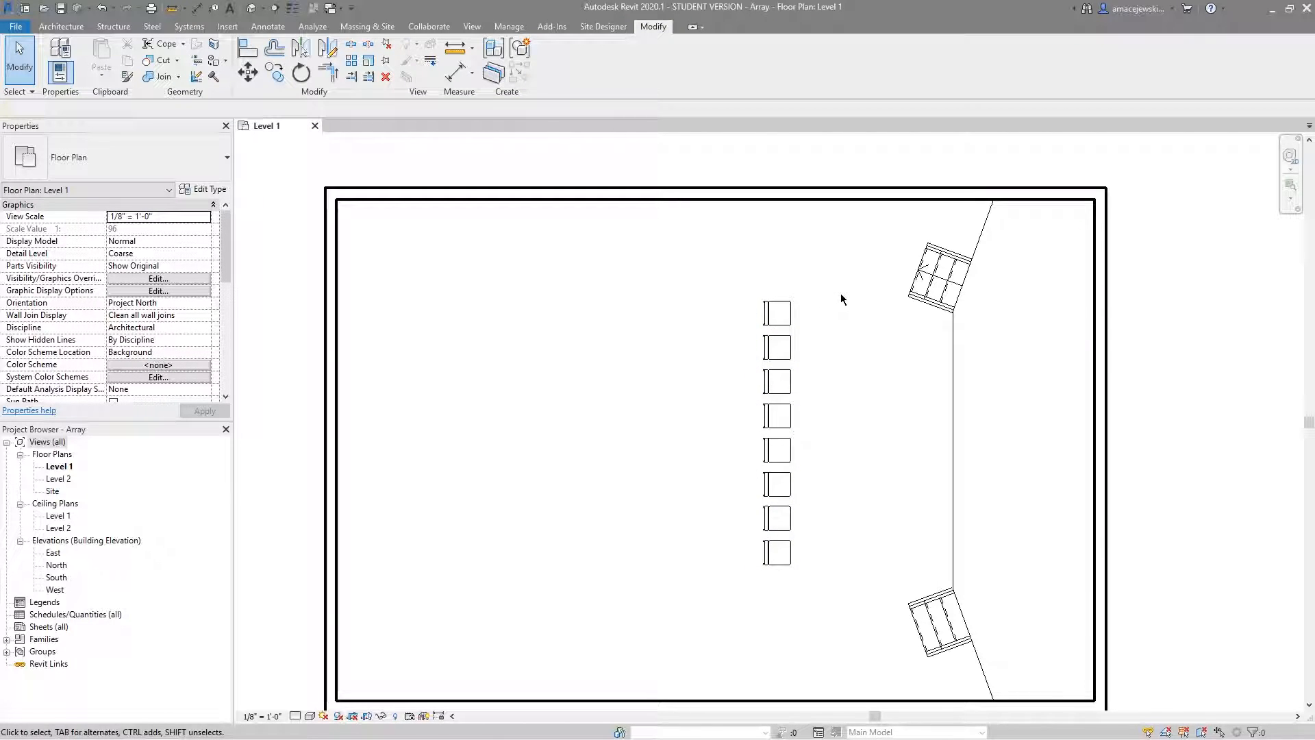
click(779, 451)
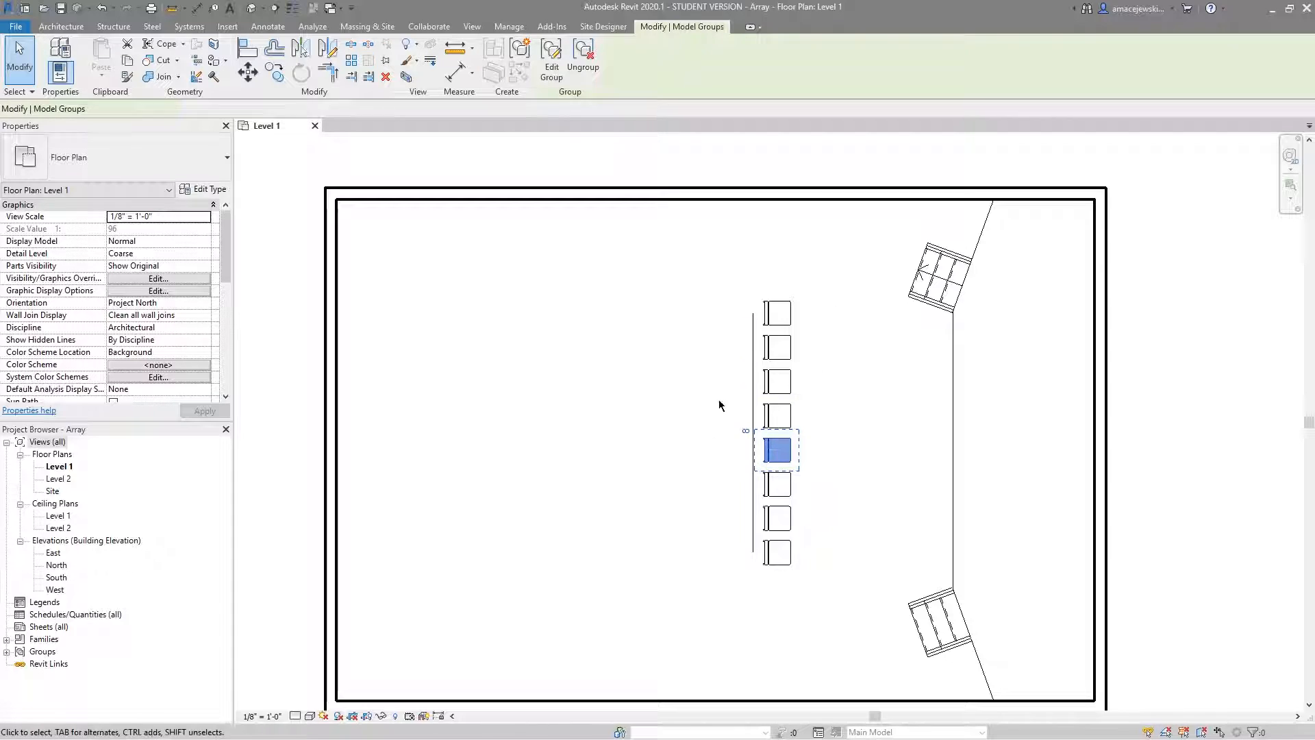
Select all eight chair groups in the column and ungroup them into individual chairs.
click(805, 388)
drag(800, 292, 754, 574)
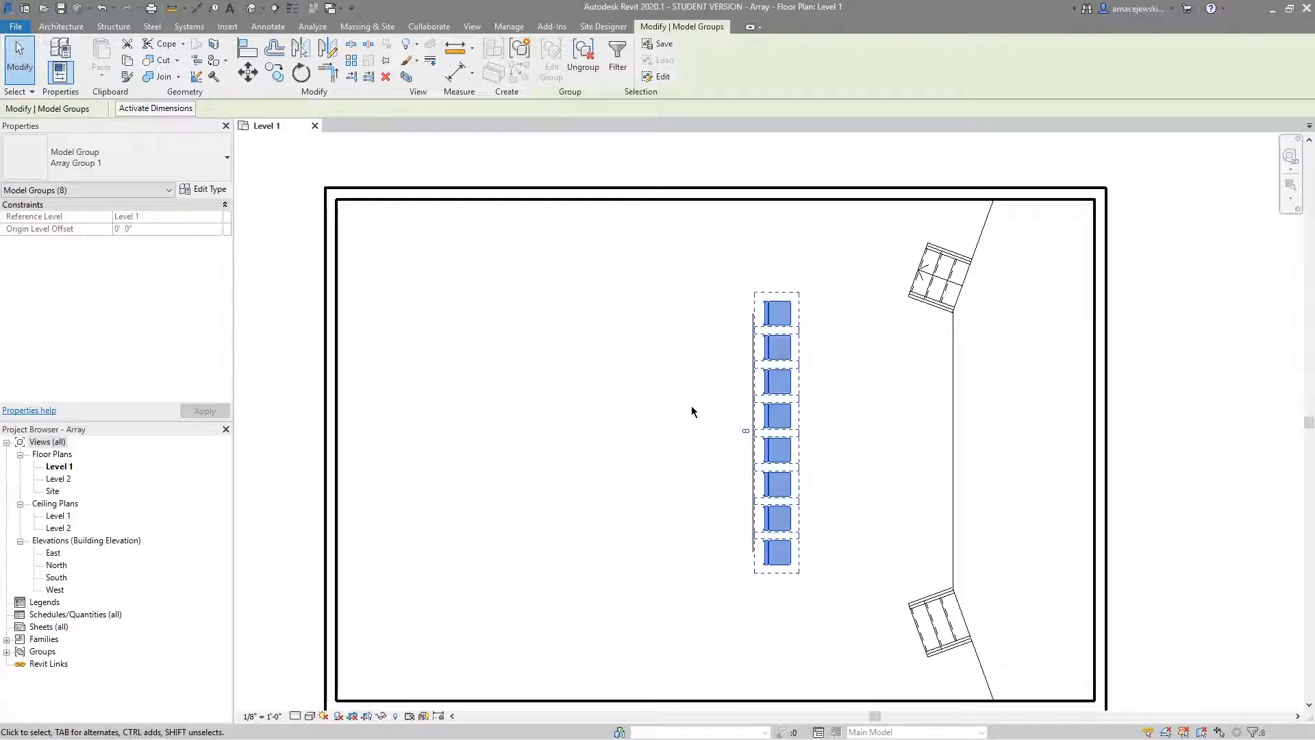
click(805, 325)
click(778, 313)
click(807, 317)
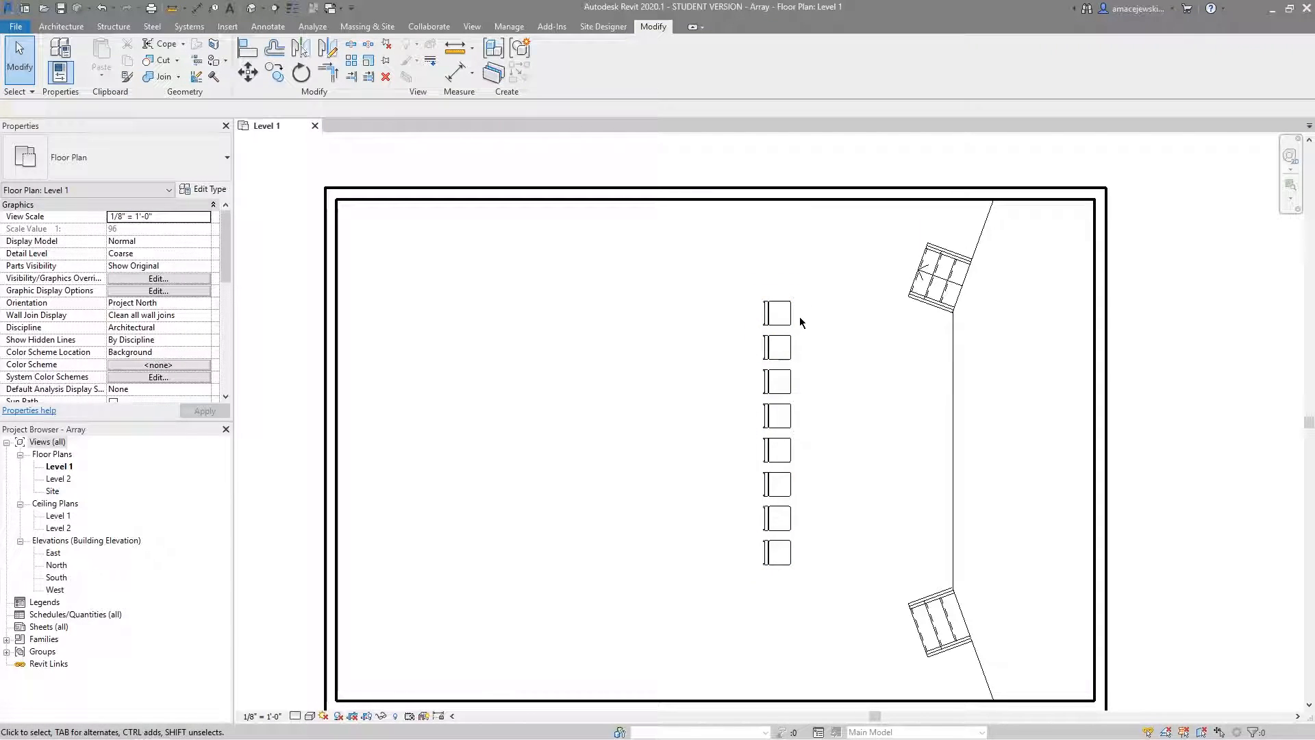
drag(813, 280, 776, 573)
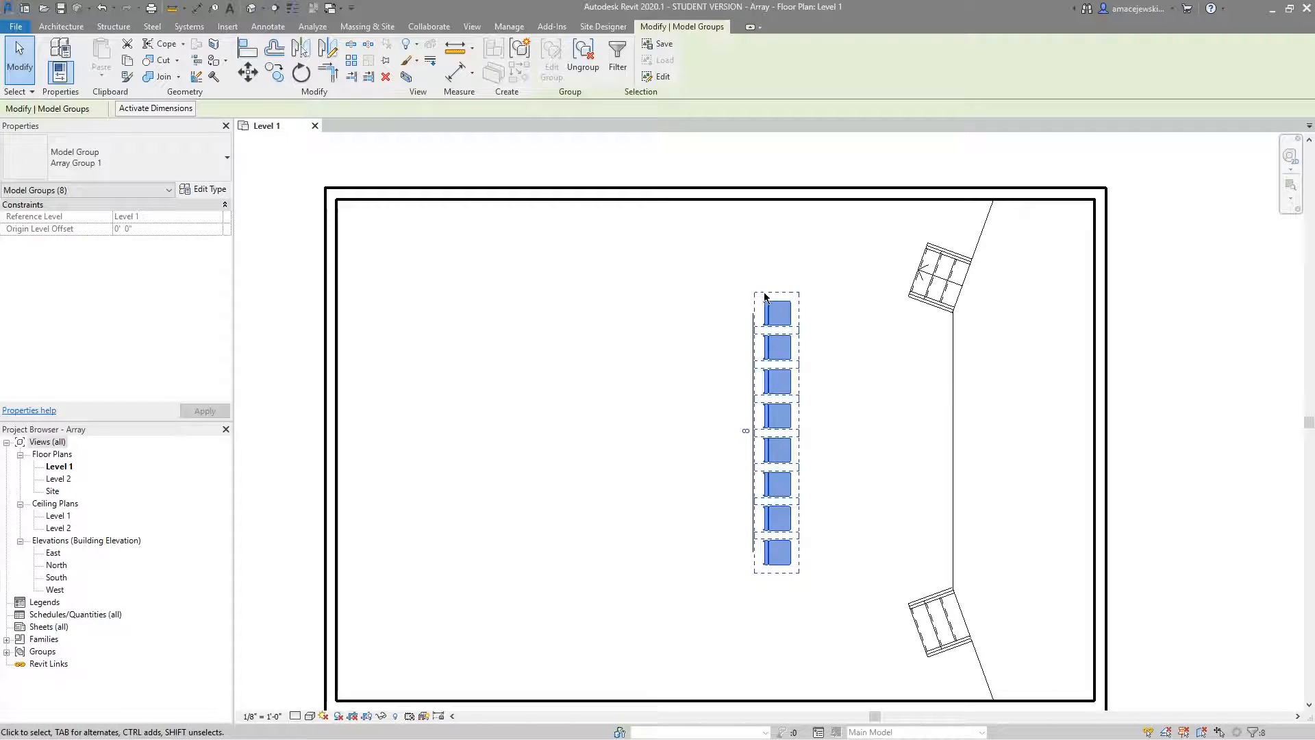
click(532, 281)
Select several chairs individually, try moving the fourth chair from the top out of the column, and undo the move.
click(787, 385)
click(785, 351)
click(786, 326)
click(790, 417)
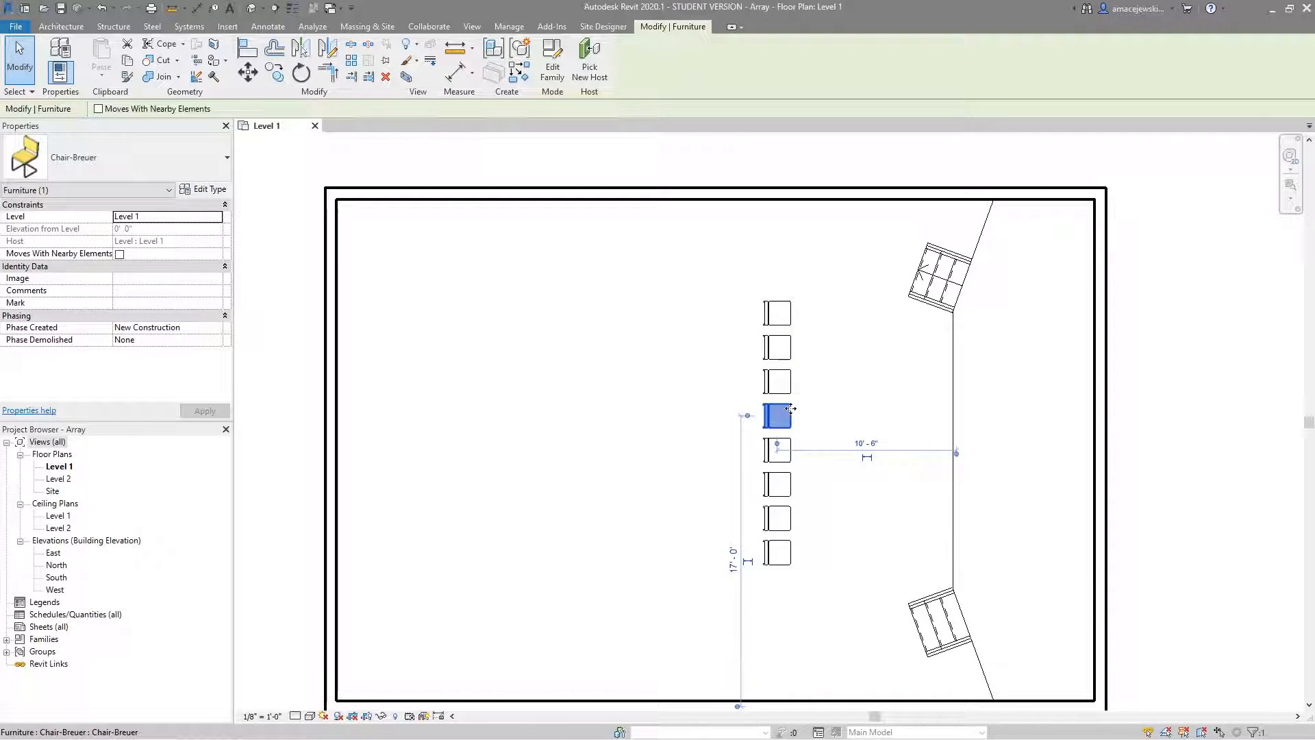
drag(791, 408, 723, 434)
key(ctrl+z)
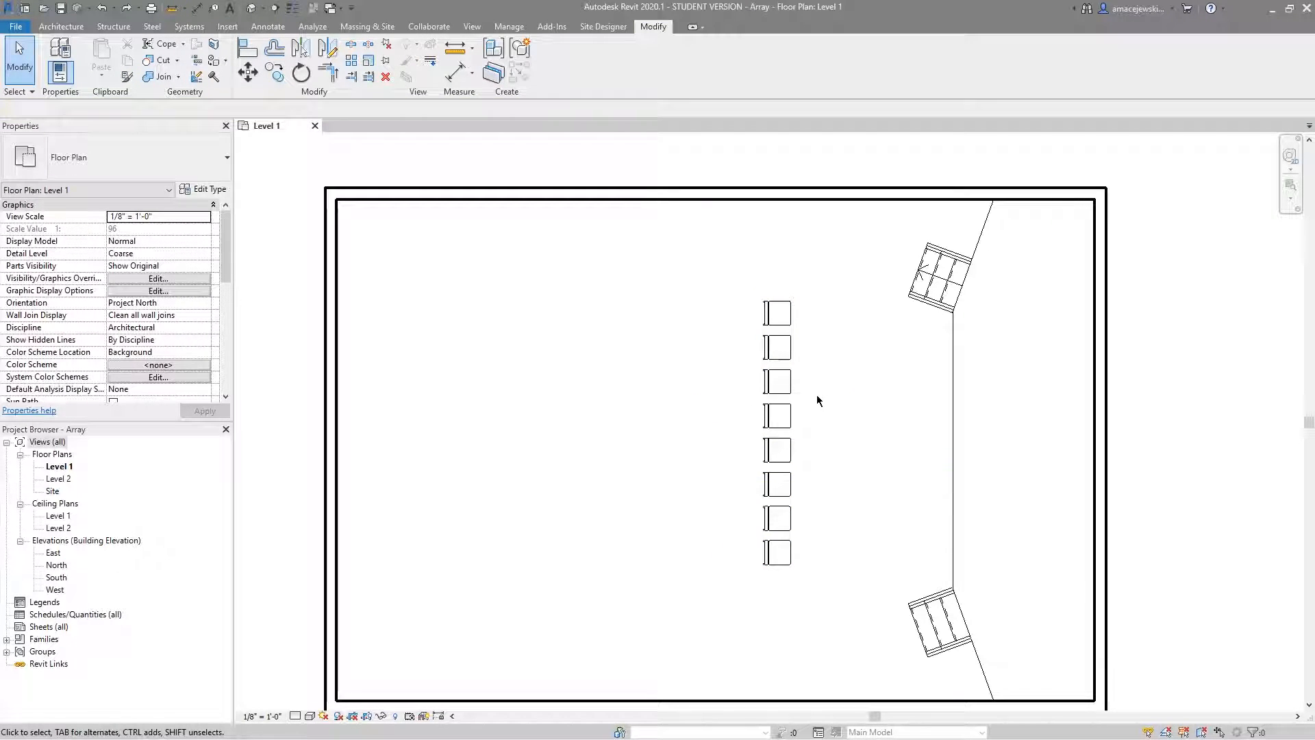
Delete the seven chairs below the topmost one and array the remaining chair straight down 18' as a group, using Move To Last and 8 members.
drag(818, 334, 757, 569)
key(Delete)
click(775, 318)
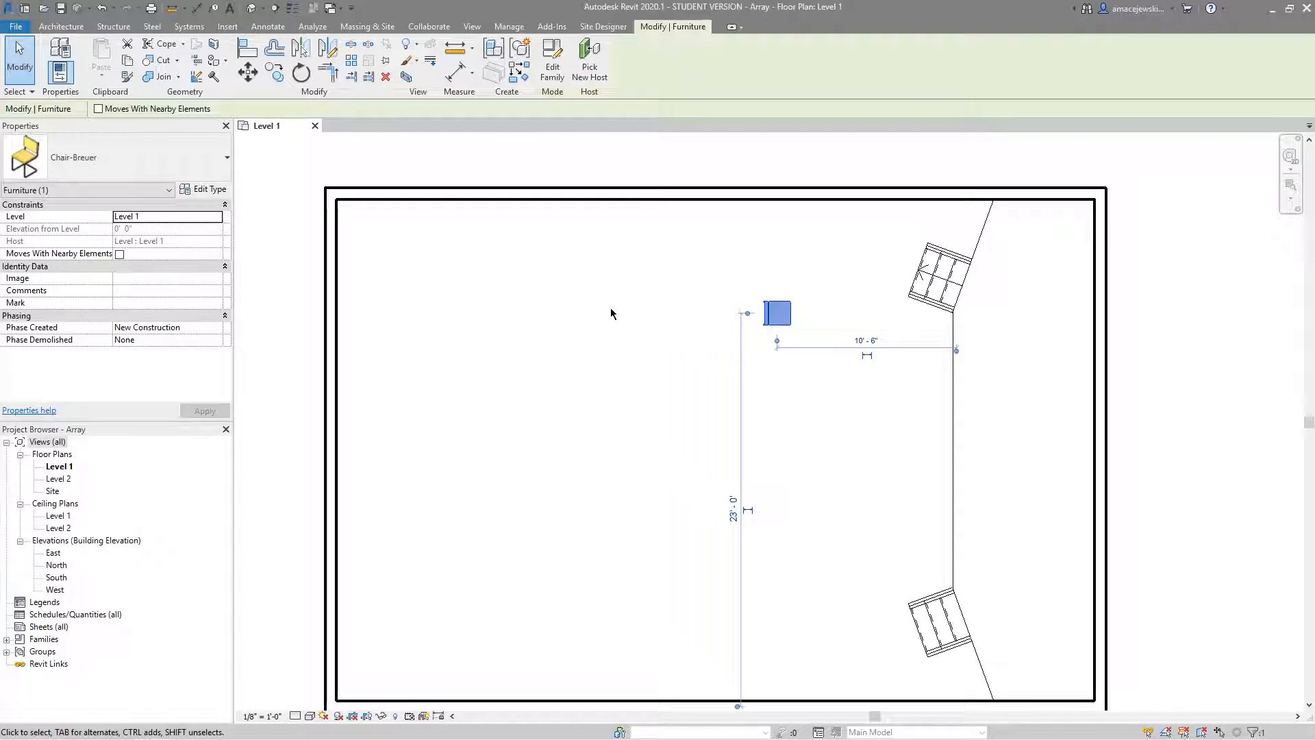
click(350, 60)
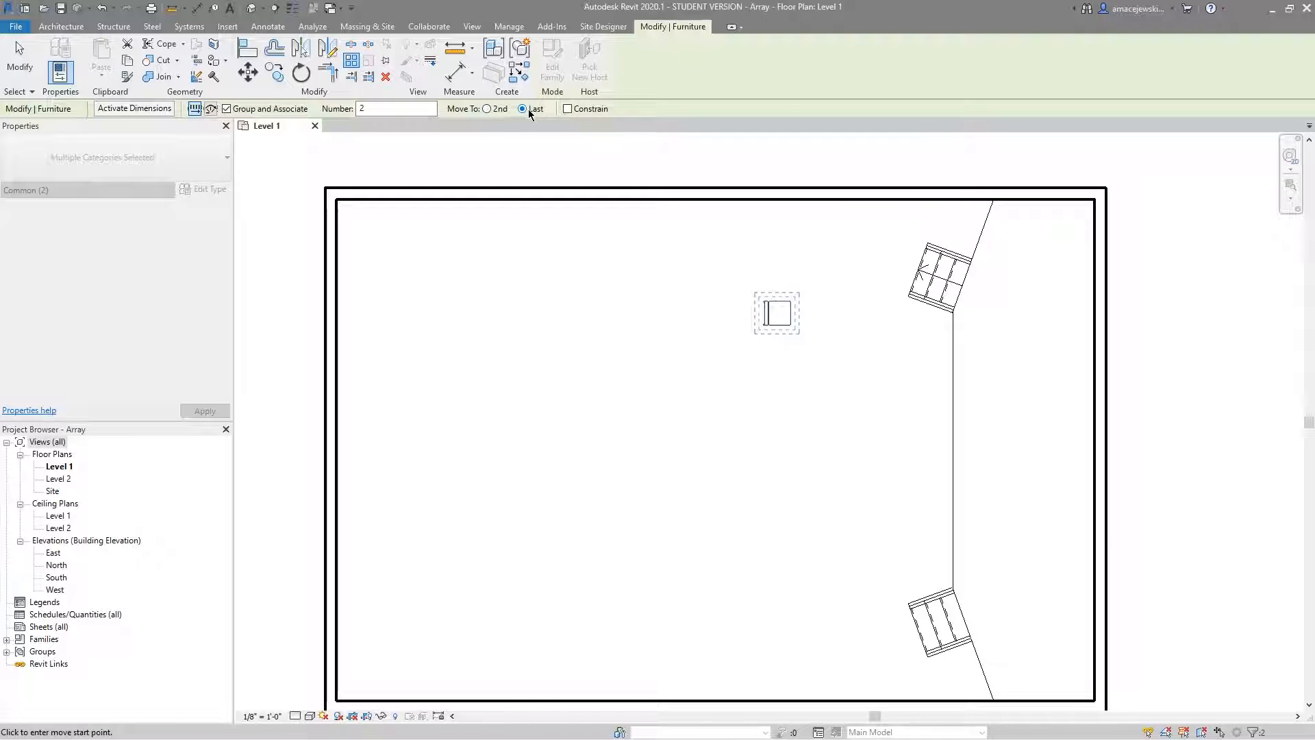
click(781, 315)
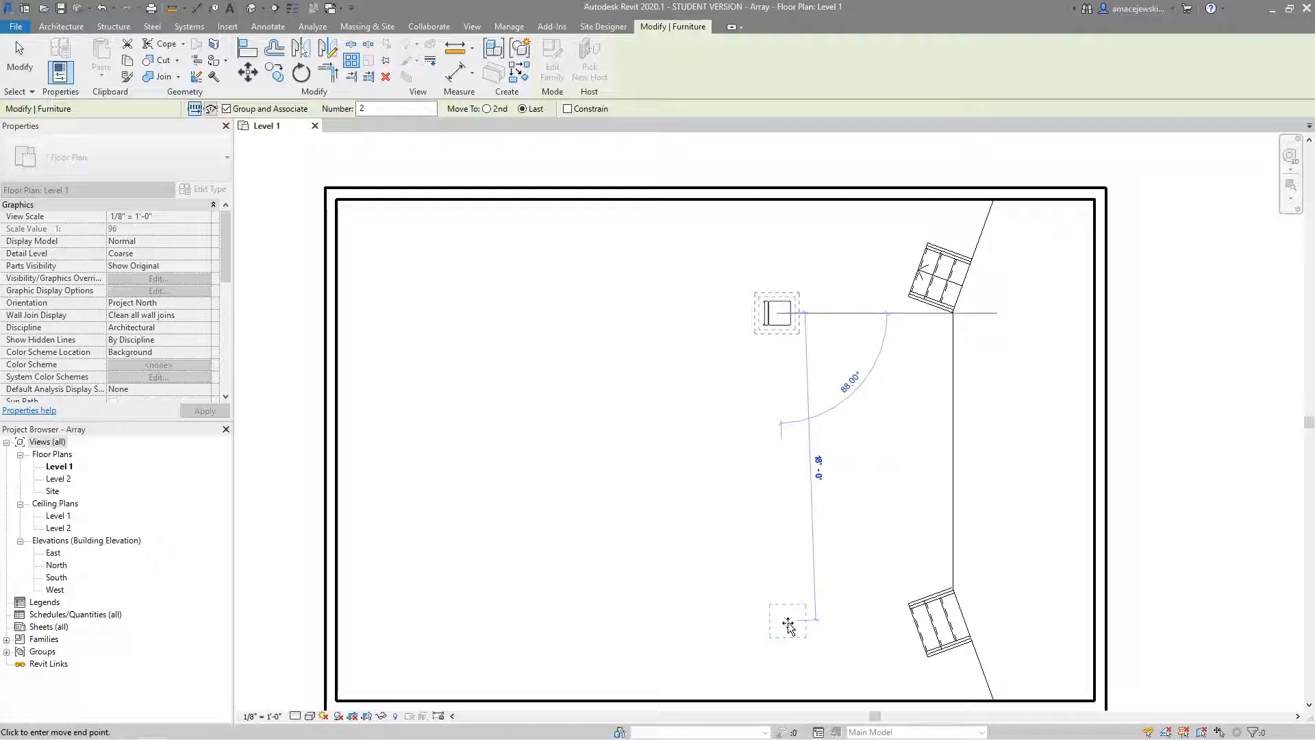
text(18)
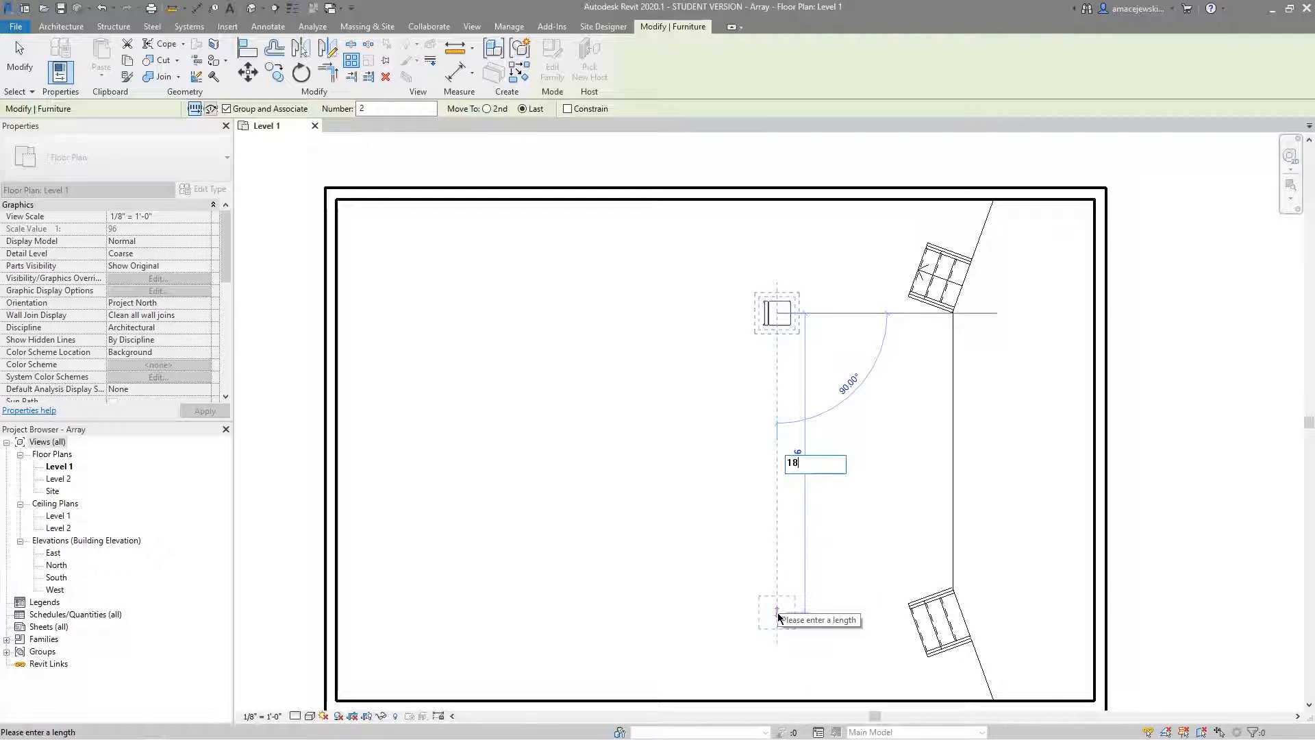
key(Return)
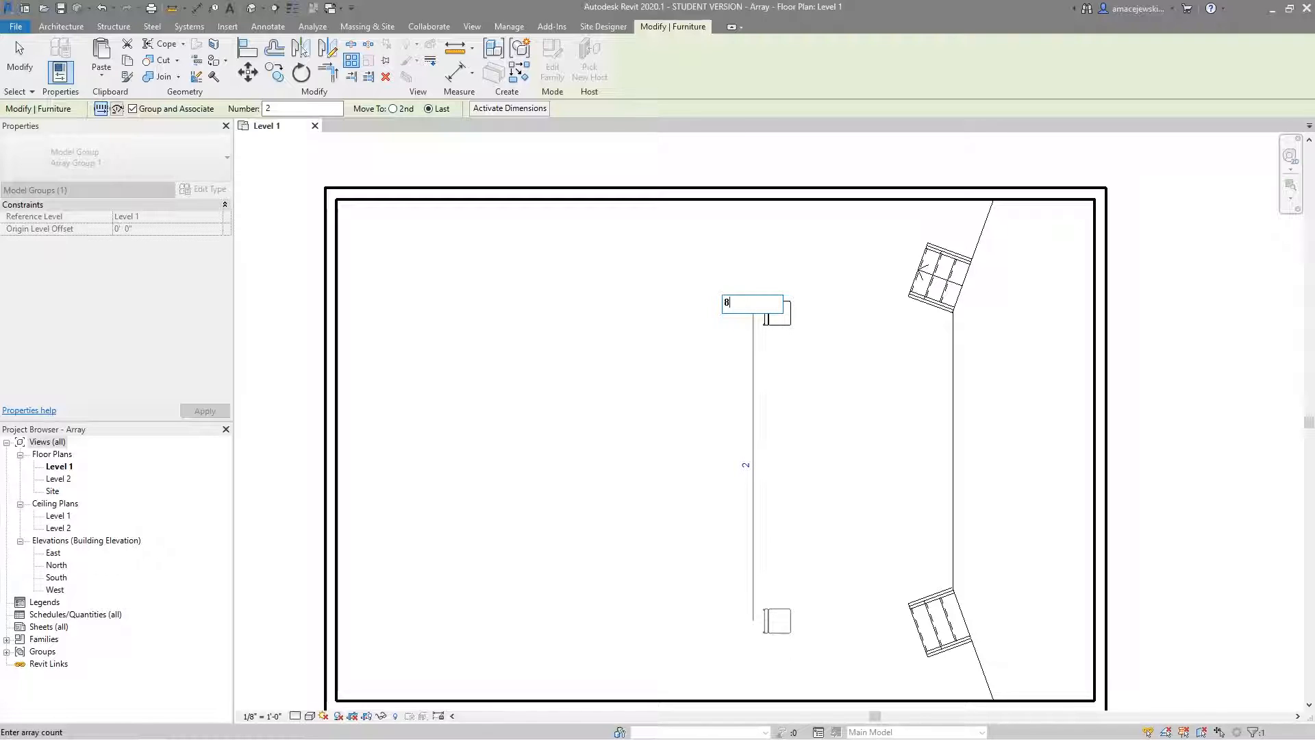
key(Return)
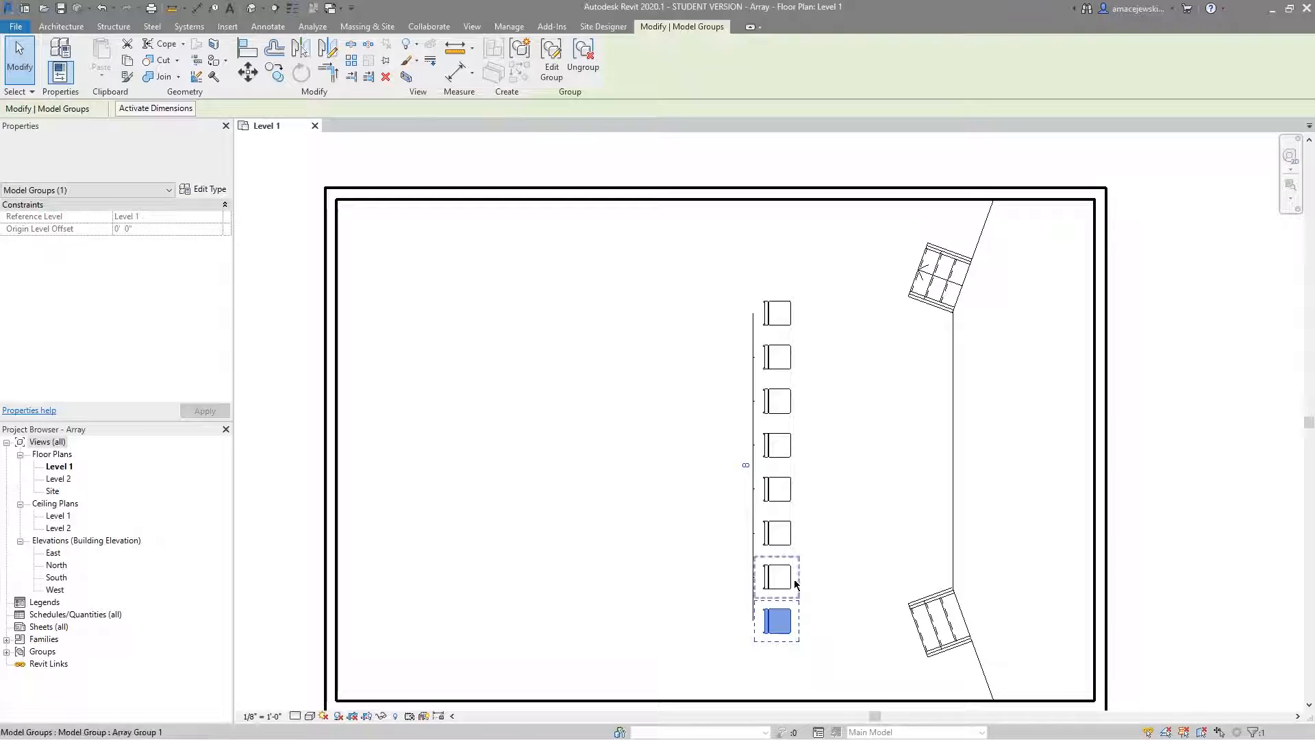
Change the chair array's count to 22 and then reduce it to 4.
click(740, 463)
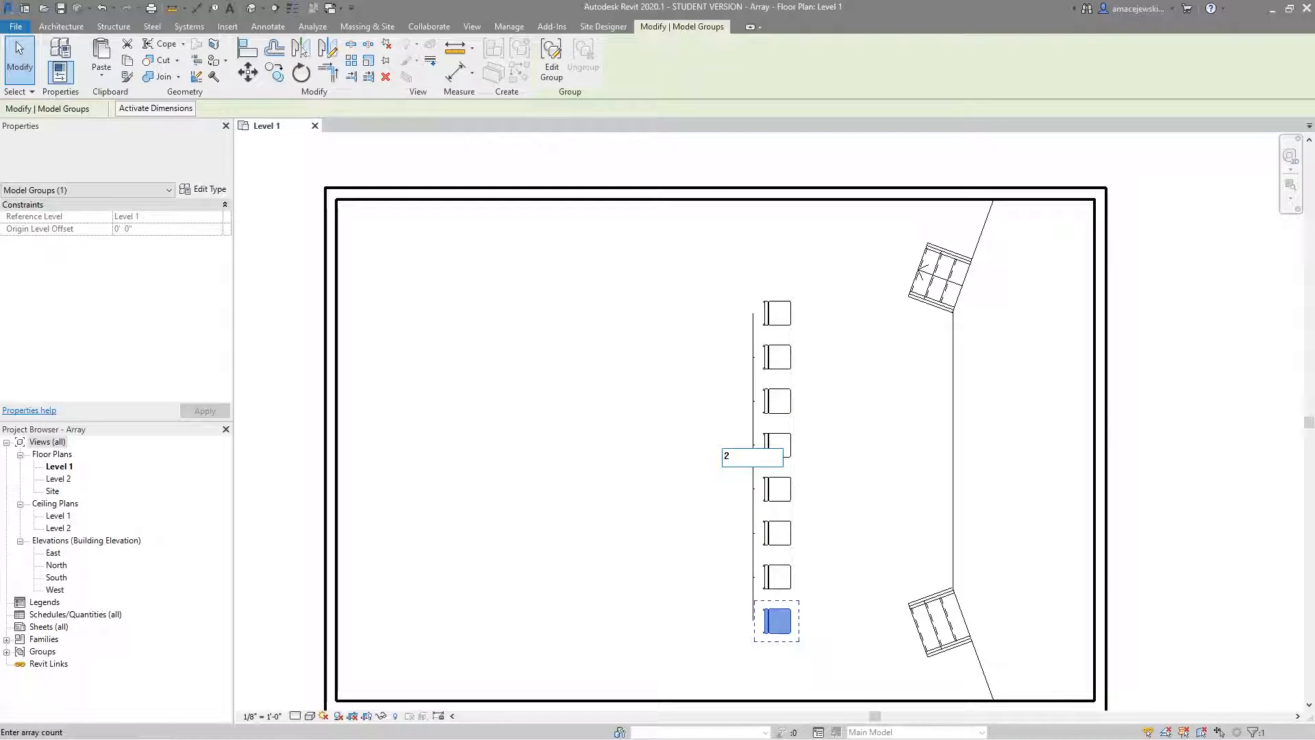
key(Return)
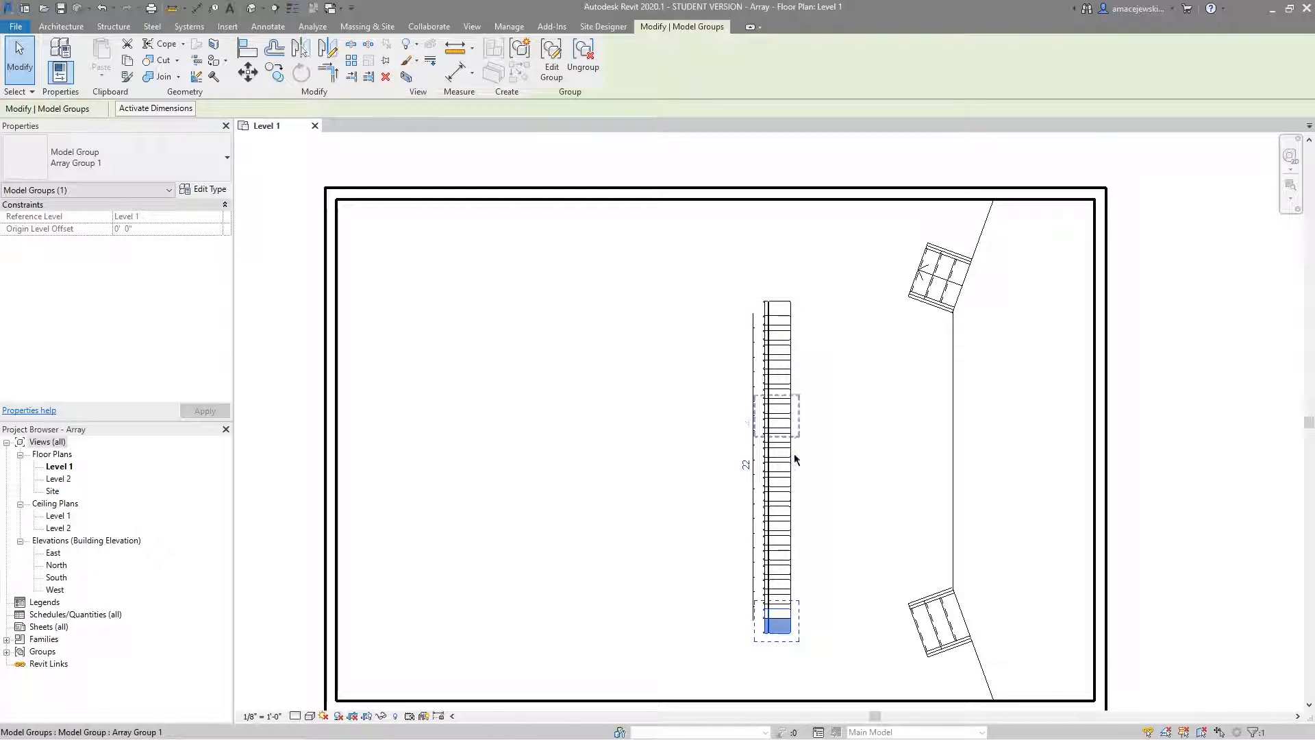
click(744, 464)
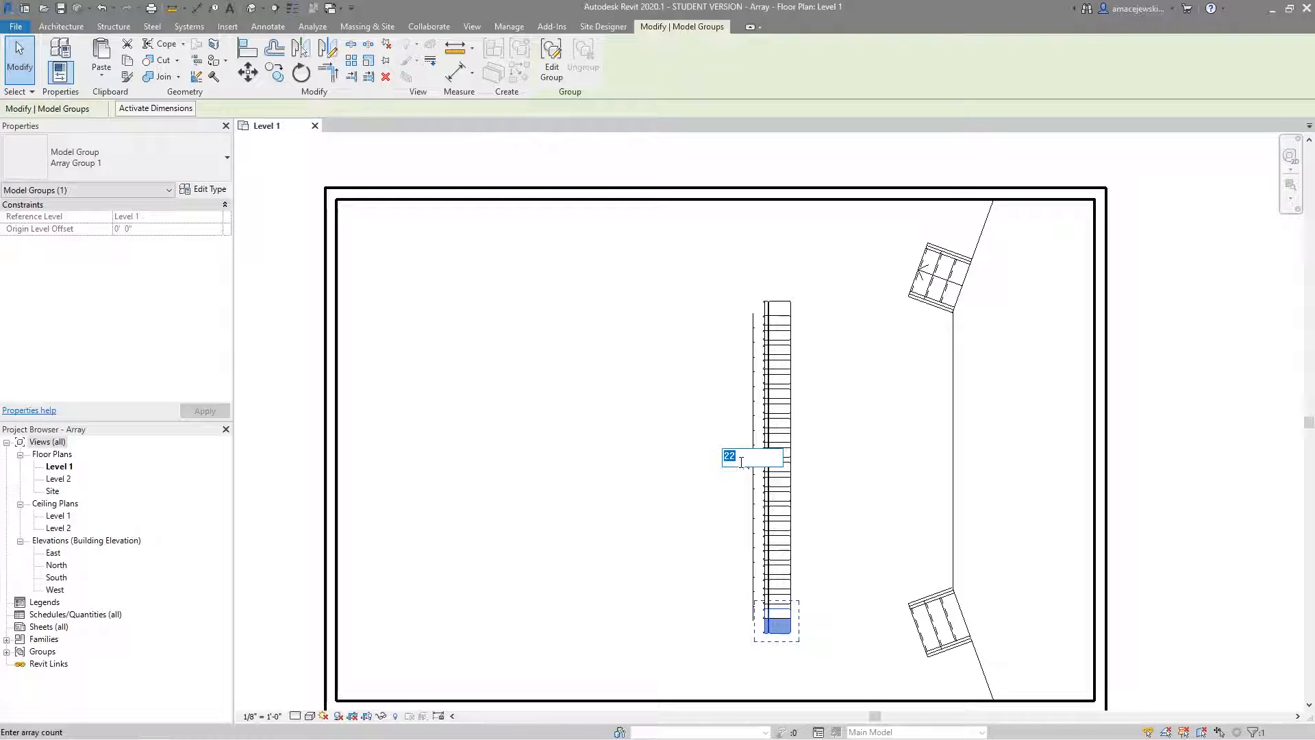
text(4)
key(Return)
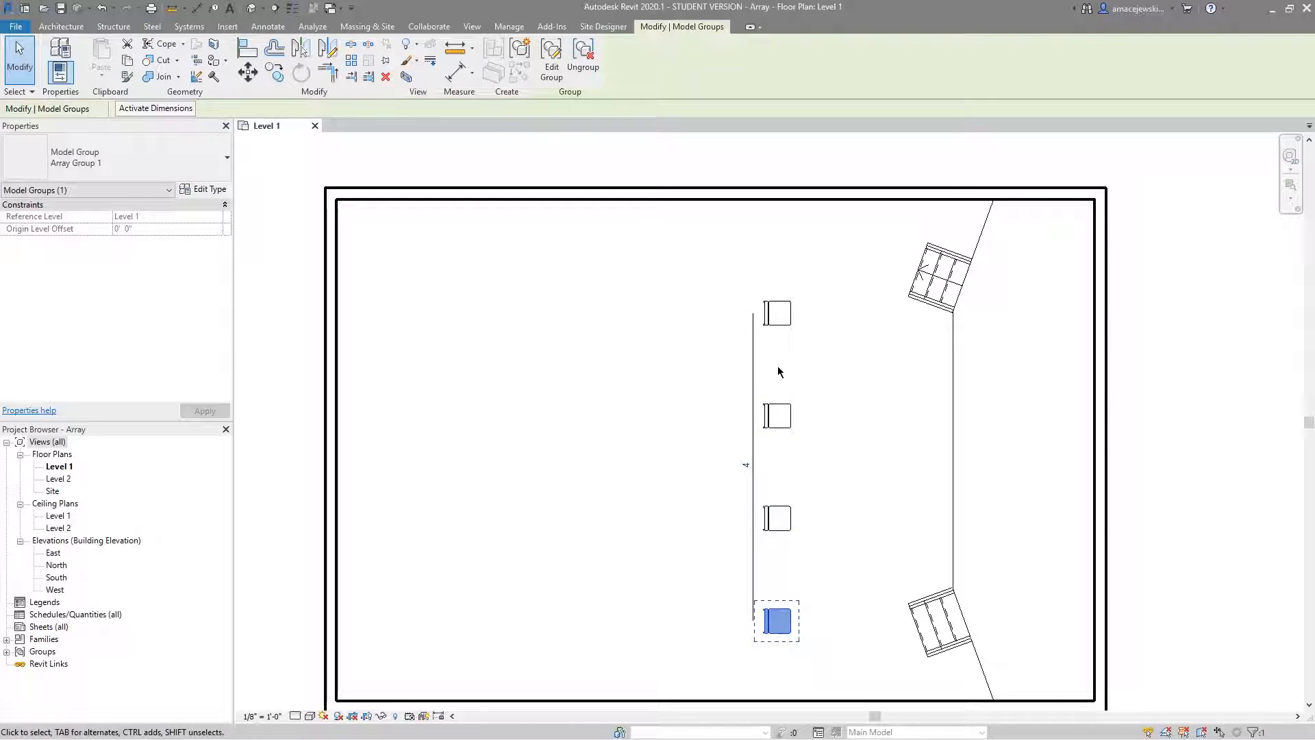
Delete the three lower chairs of the array and ungroup the remaining topmost chair.
drag(813, 411, 681, 635)
key(Delete)
click(776, 323)
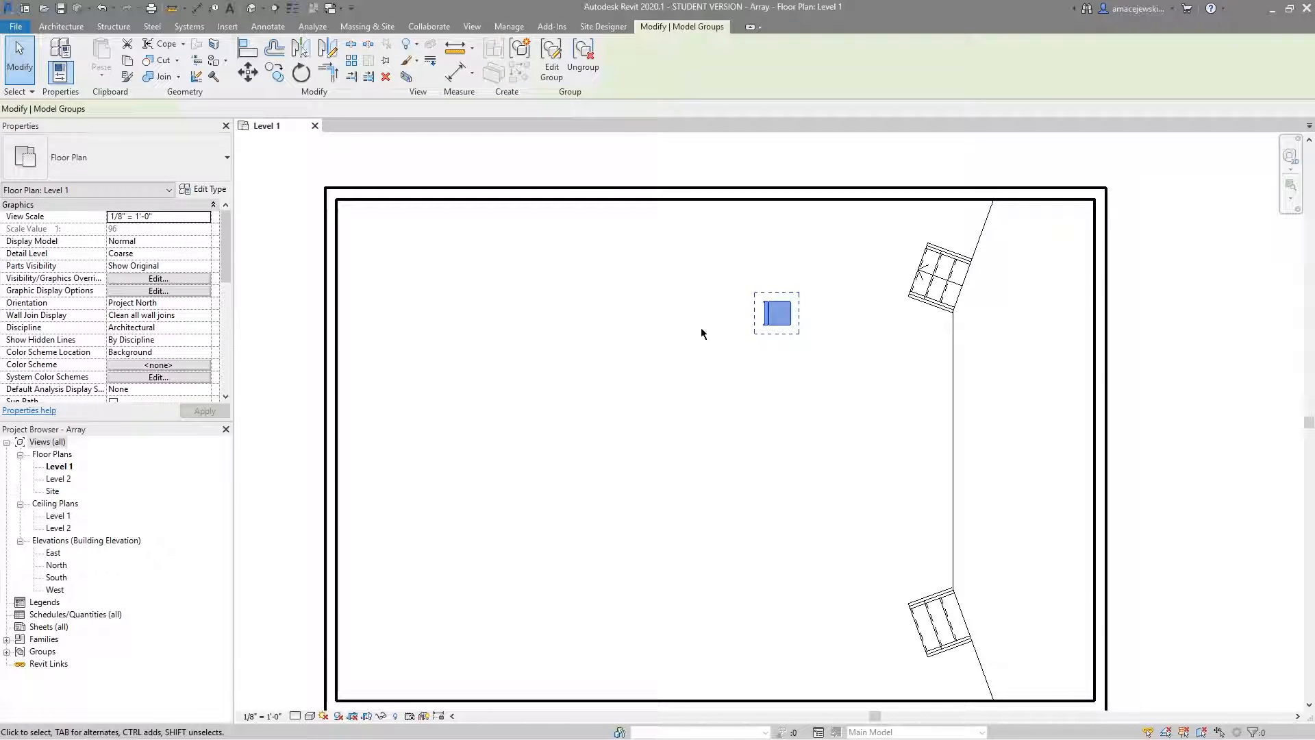
click(582, 57)
click(721, 310)
Array the chair straight down with Group and Associate off, Number 2 and Move To Last.
click(765, 313)
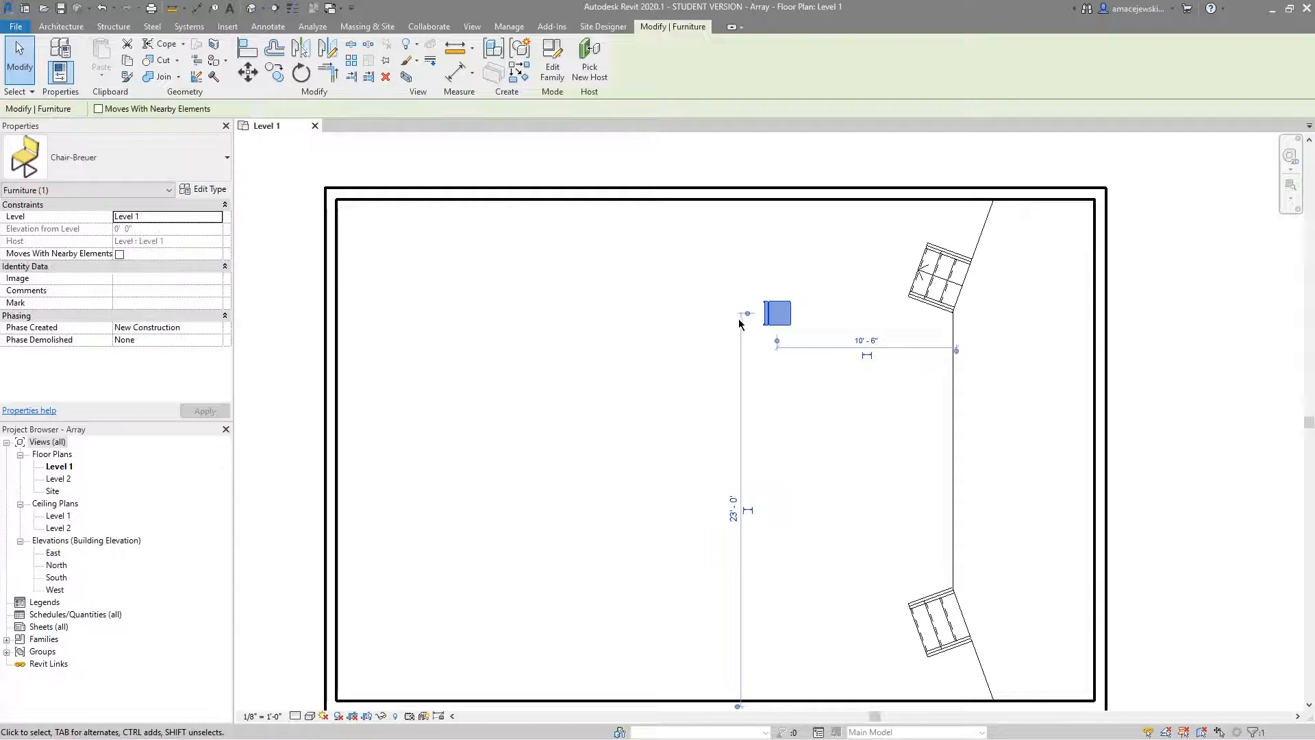
click(351, 60)
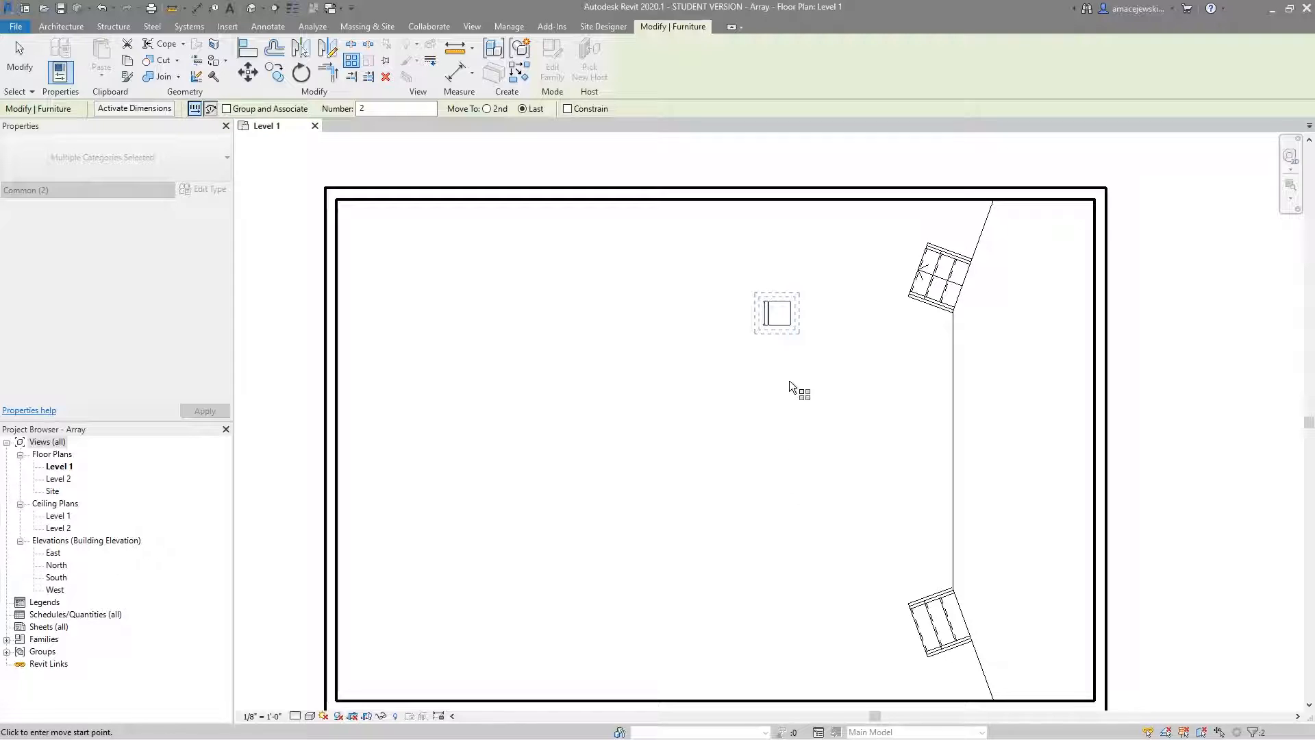
click(783, 319)
click(778, 412)
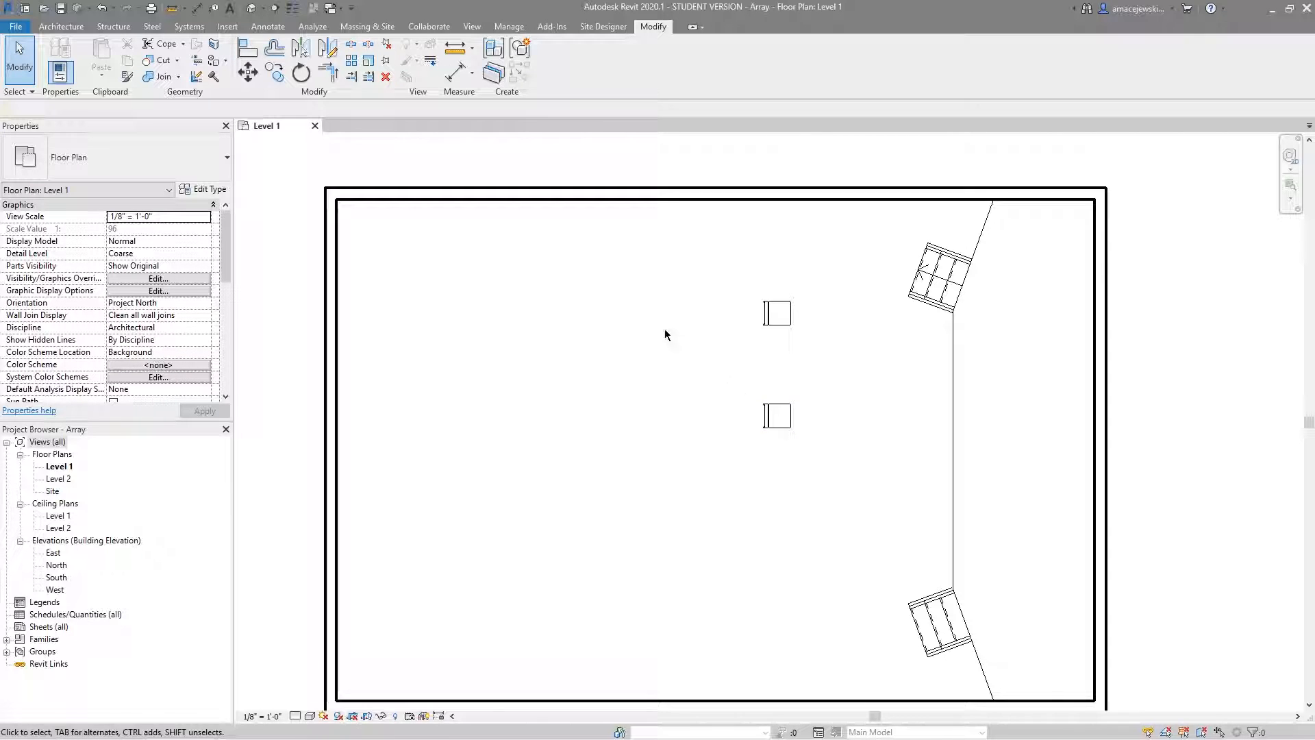
Select the lower chair copy as an independent chair and delete it.
click(775, 415)
click(771, 377)
click(774, 416)
key(Delete)
Array the chair straight down with Group and Associate off, Number 6 and Move To 2nd.
click(770, 313)
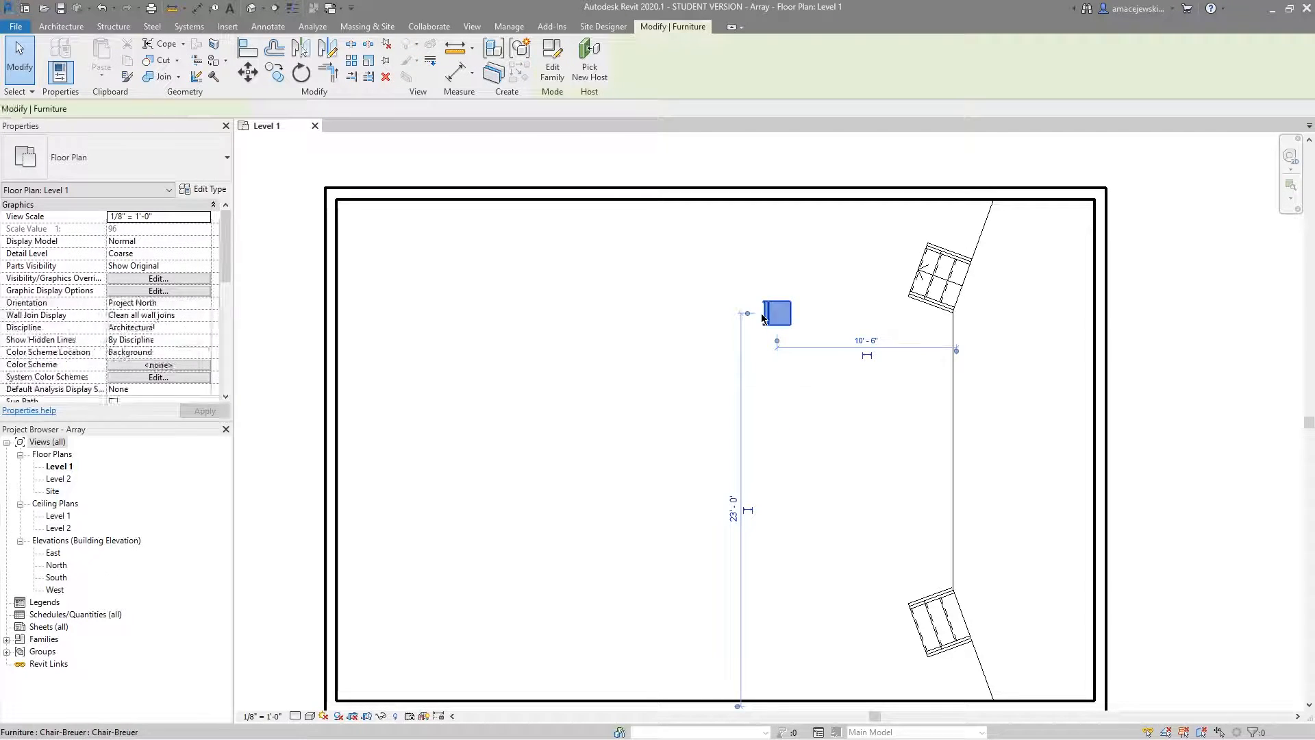
click(351, 61)
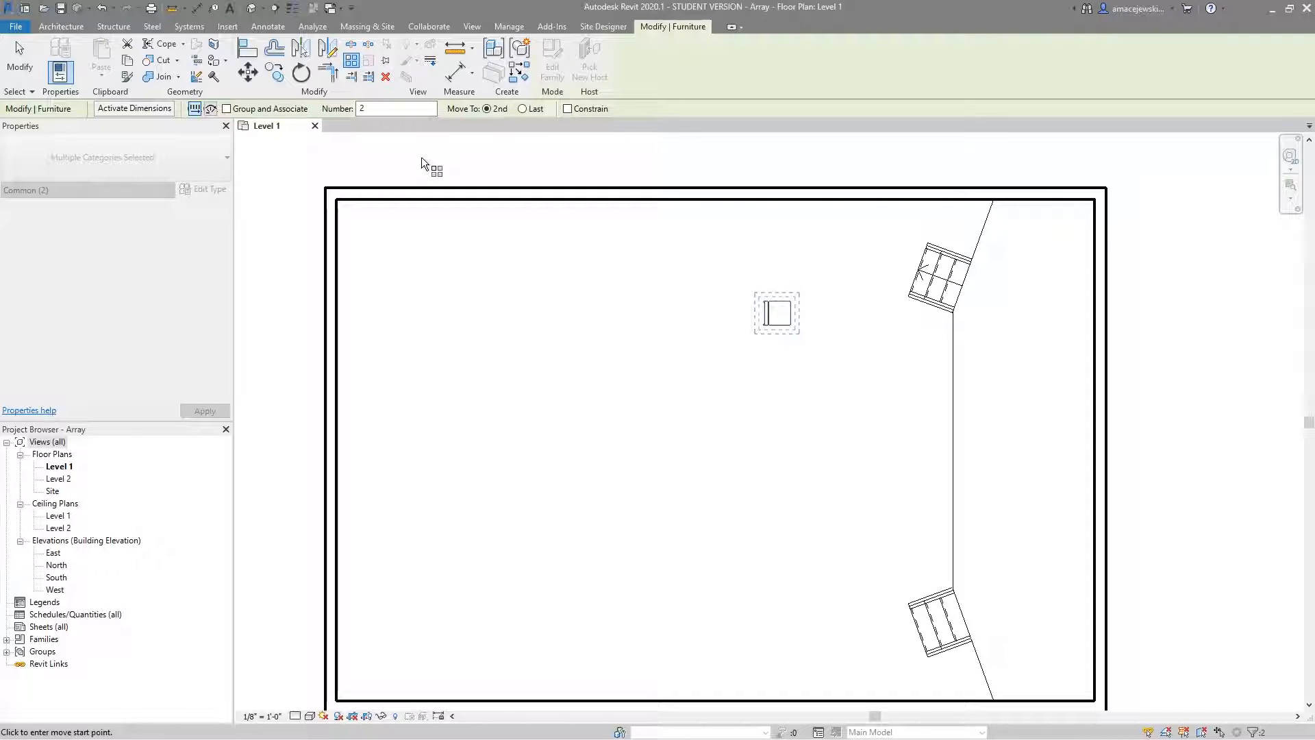
drag(398, 110, 345, 104)
click(776, 313)
click(775, 344)
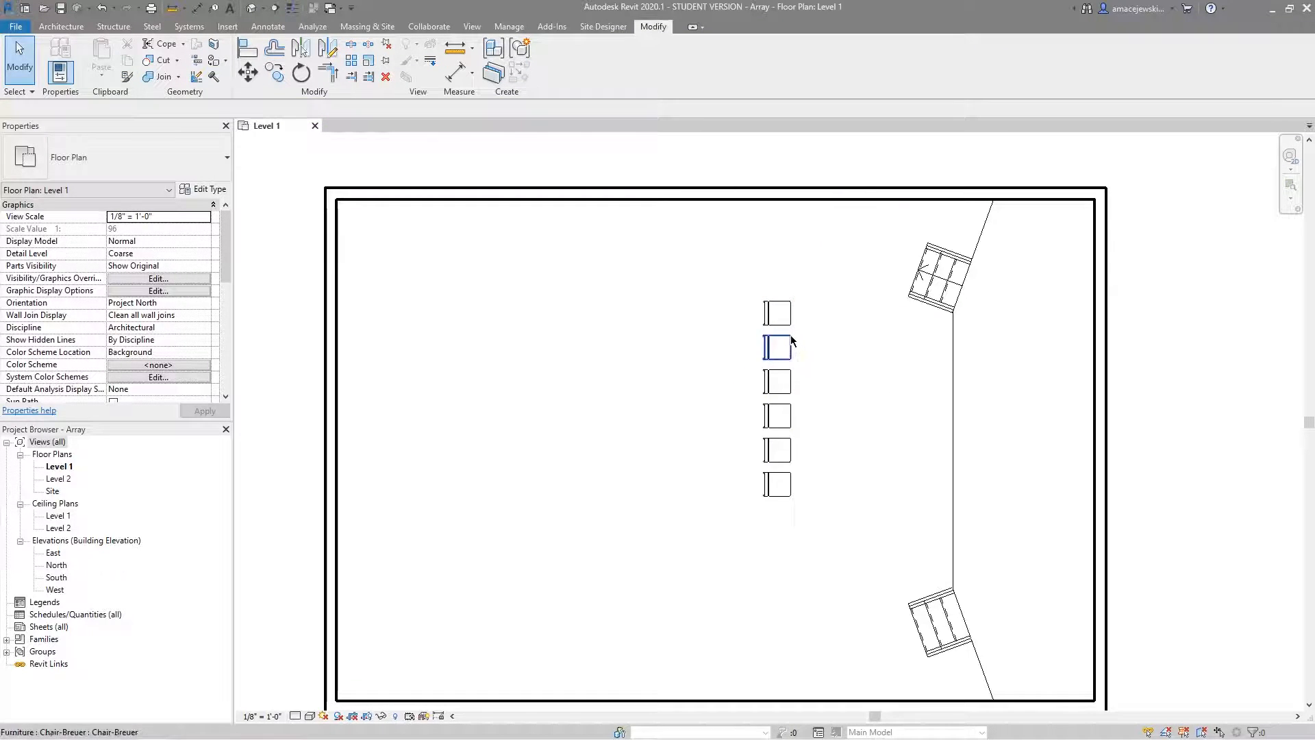
Select some of the copied chairs individually and delete the five chairs below the topmost one.
drag(833, 336, 772, 458)
click(807, 442)
click(774, 416)
click(776, 386)
click(835, 459)
drag(798, 503, 776, 352)
key(Delete)
Create an ungrouped radial array of 3 chairs about the chair's own centre, using Move To 2nd and about 45° clockwise spacing.
click(774, 311)
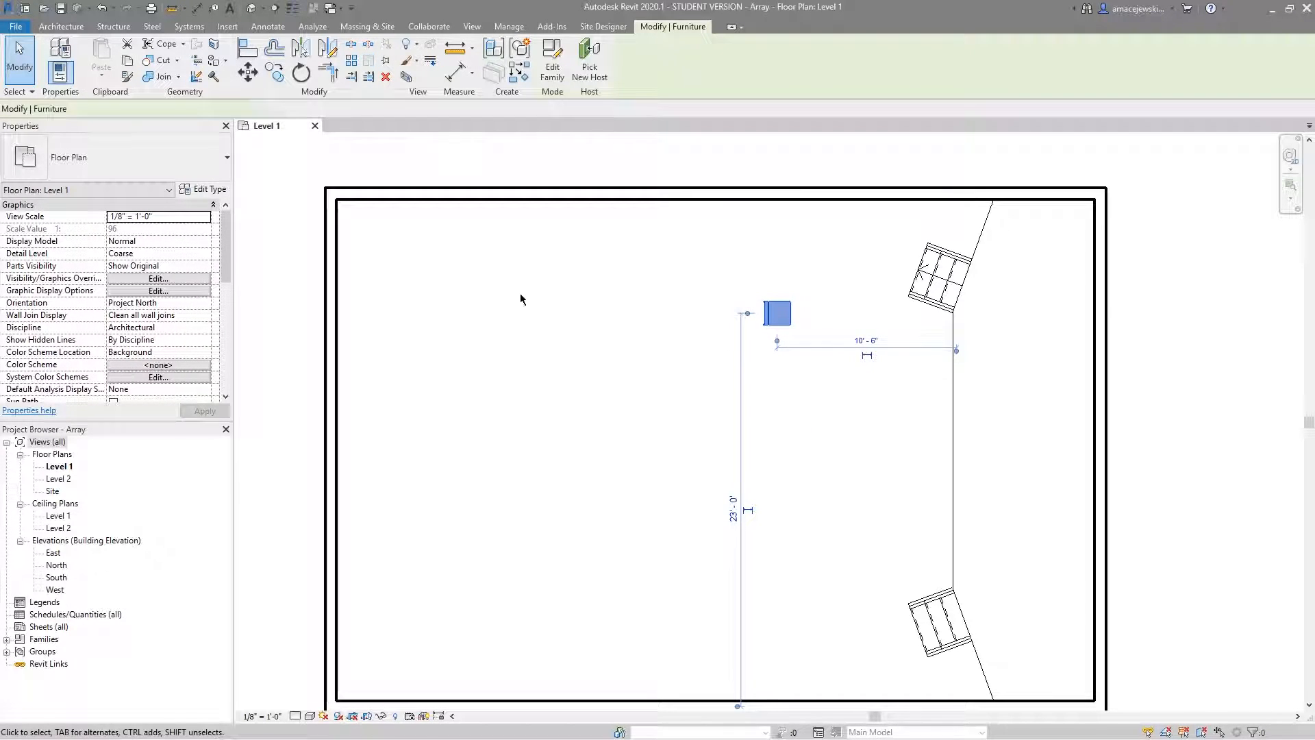
click(350, 60)
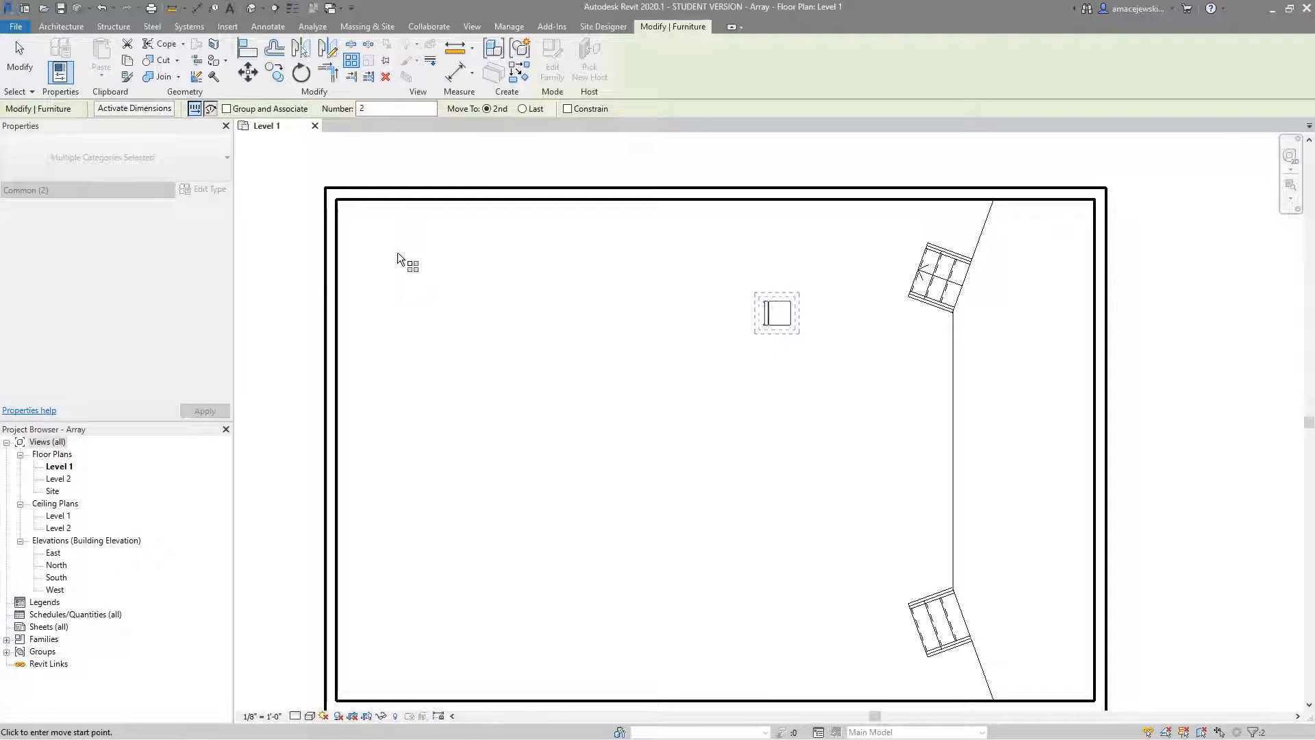
click(210, 109)
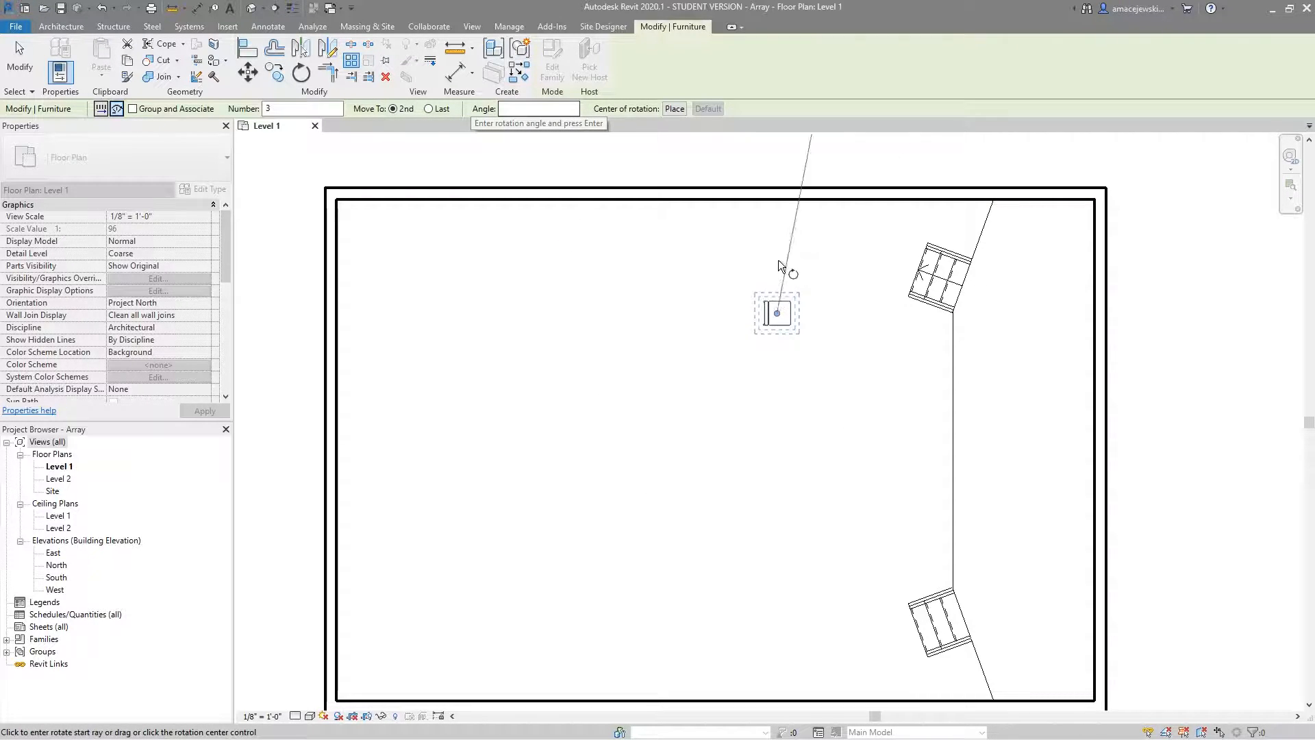
click(604, 176)
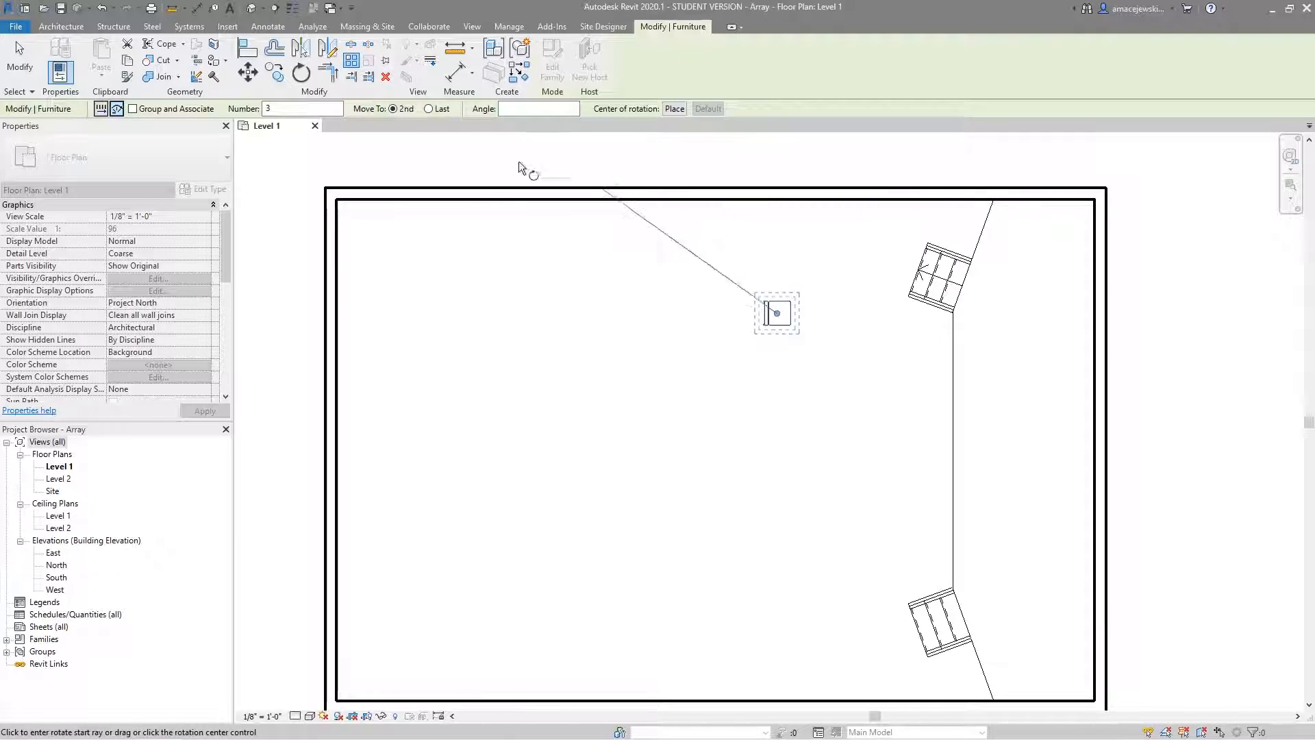
click(853, 311)
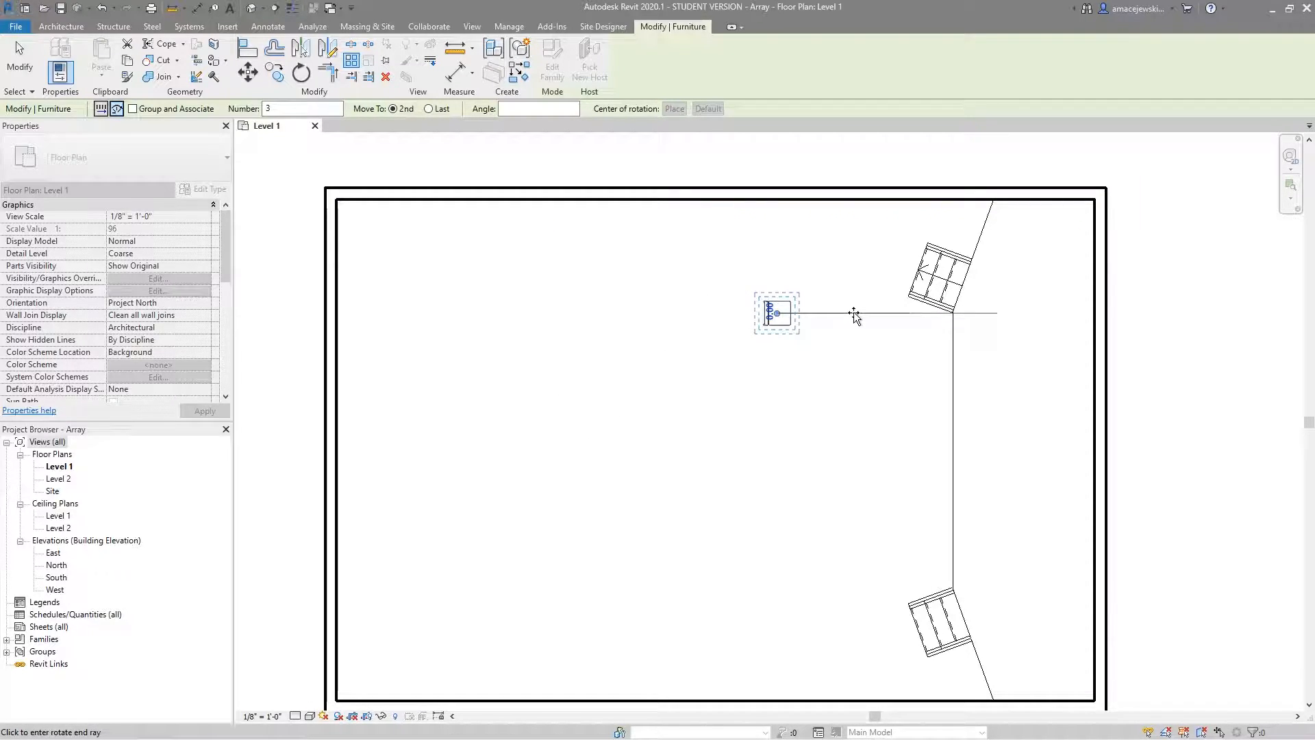
scroll(862, 322, up, 1)
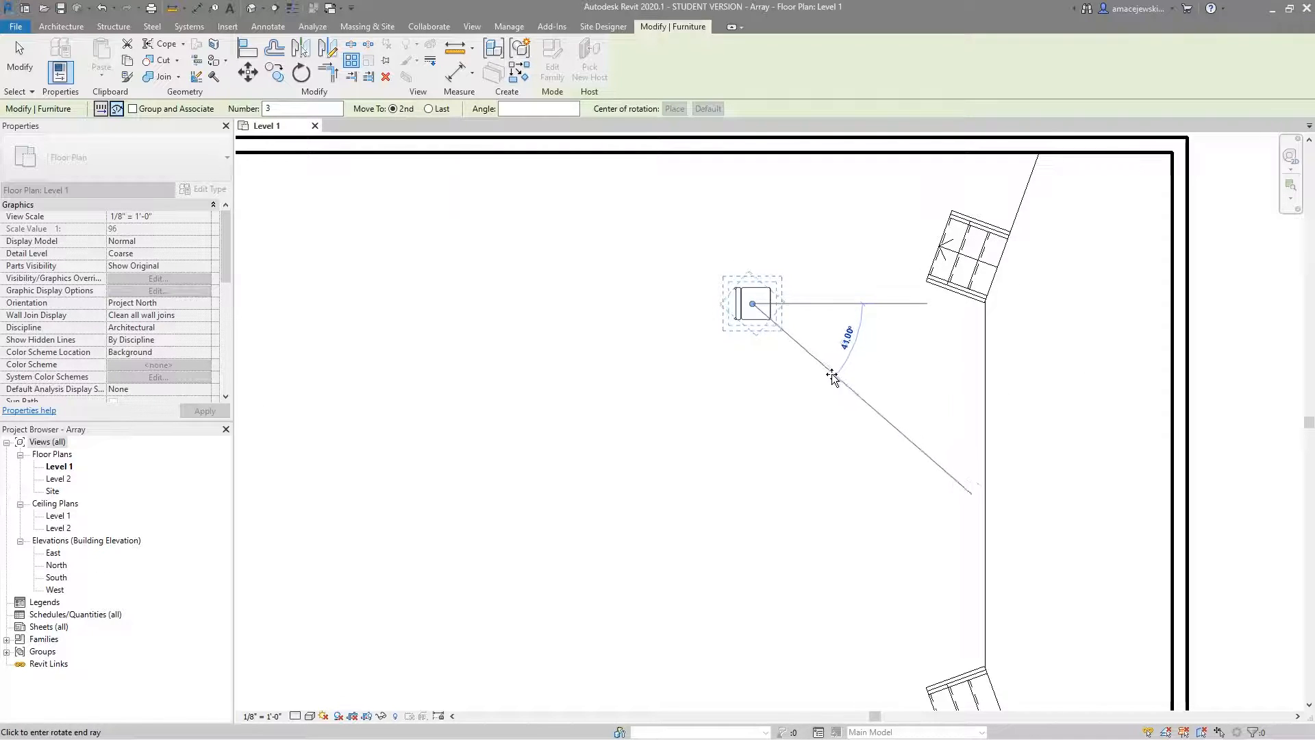
click(828, 380)
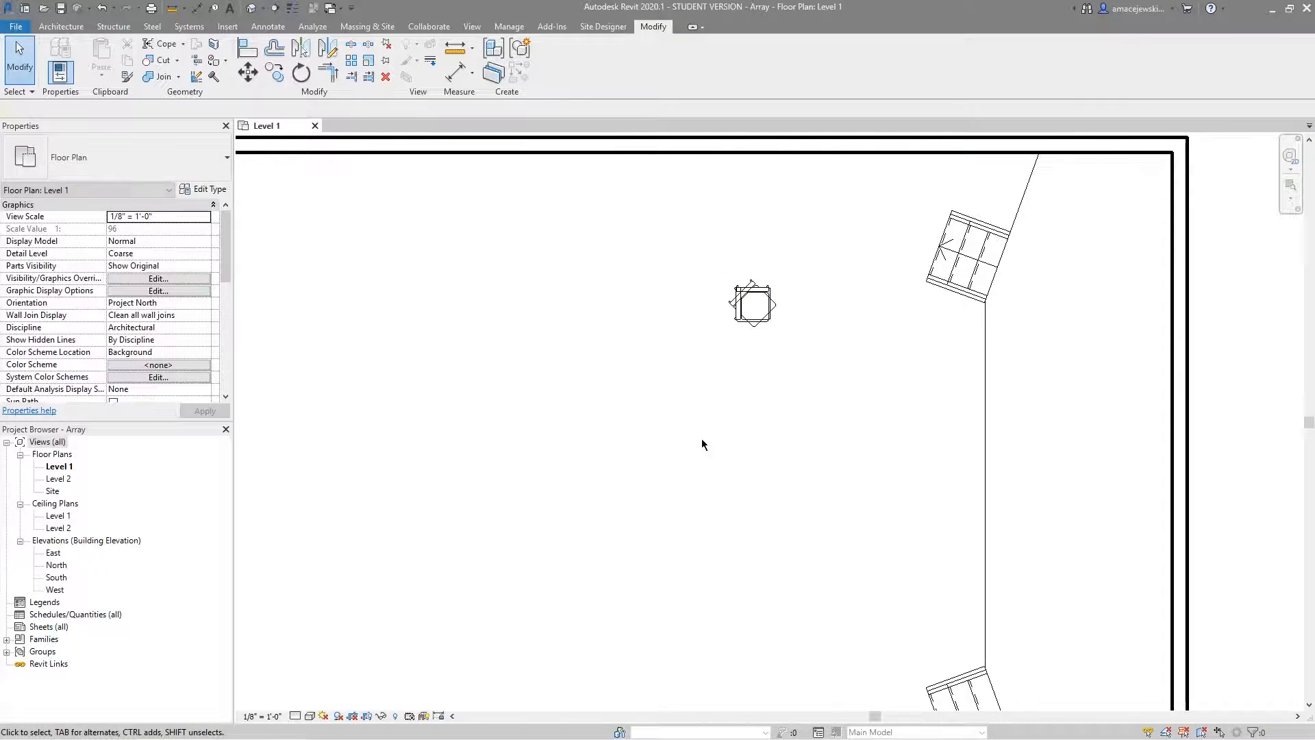
Examine the overlapping rotated chairs and remove the two copies, keeping only the original chair selected.
scroll(784, 314, up, 1)
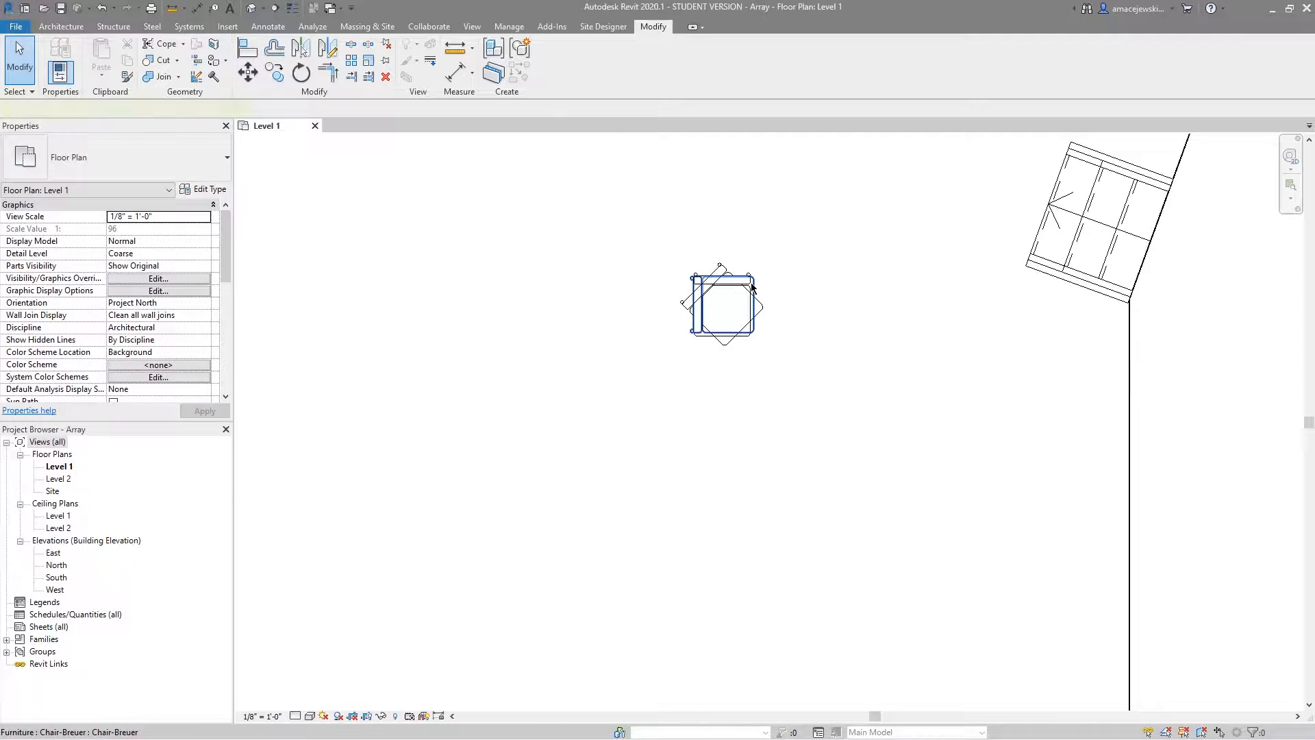
click(772, 306)
scroll(773, 306, down, 2)
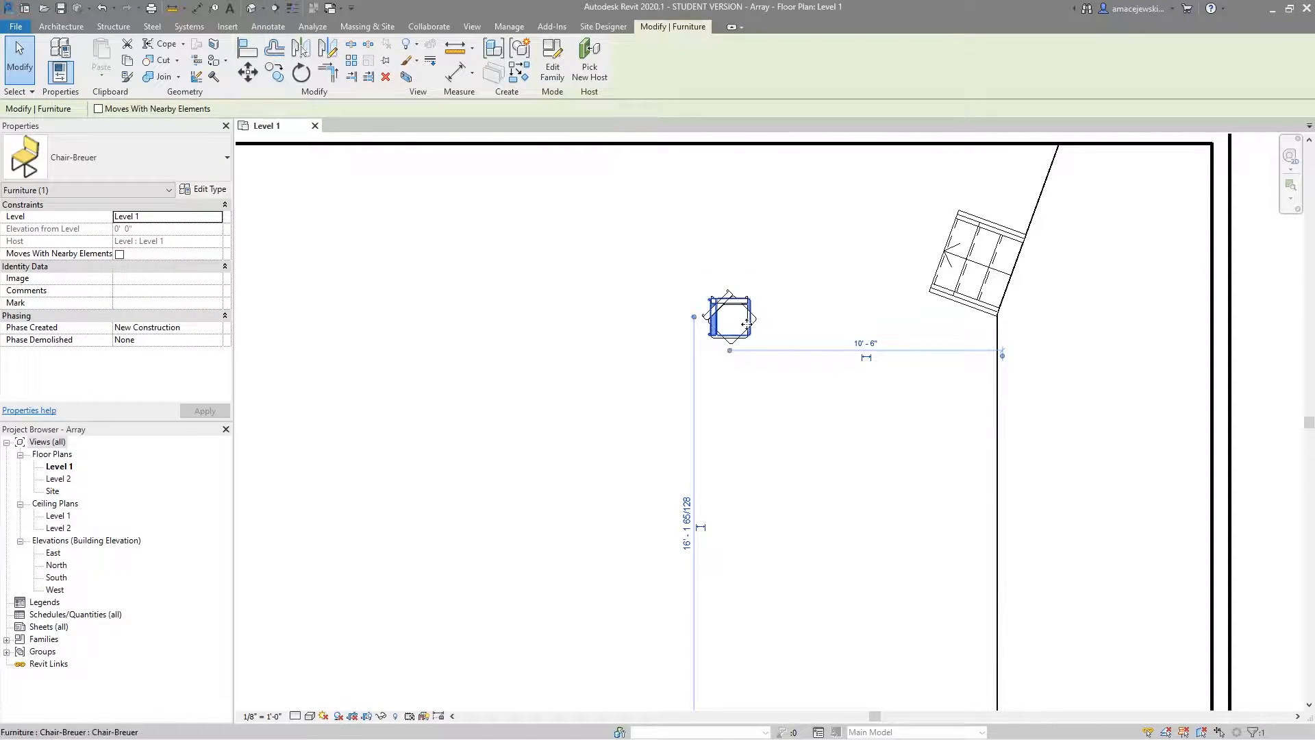
click(759, 325)
click(761, 348)
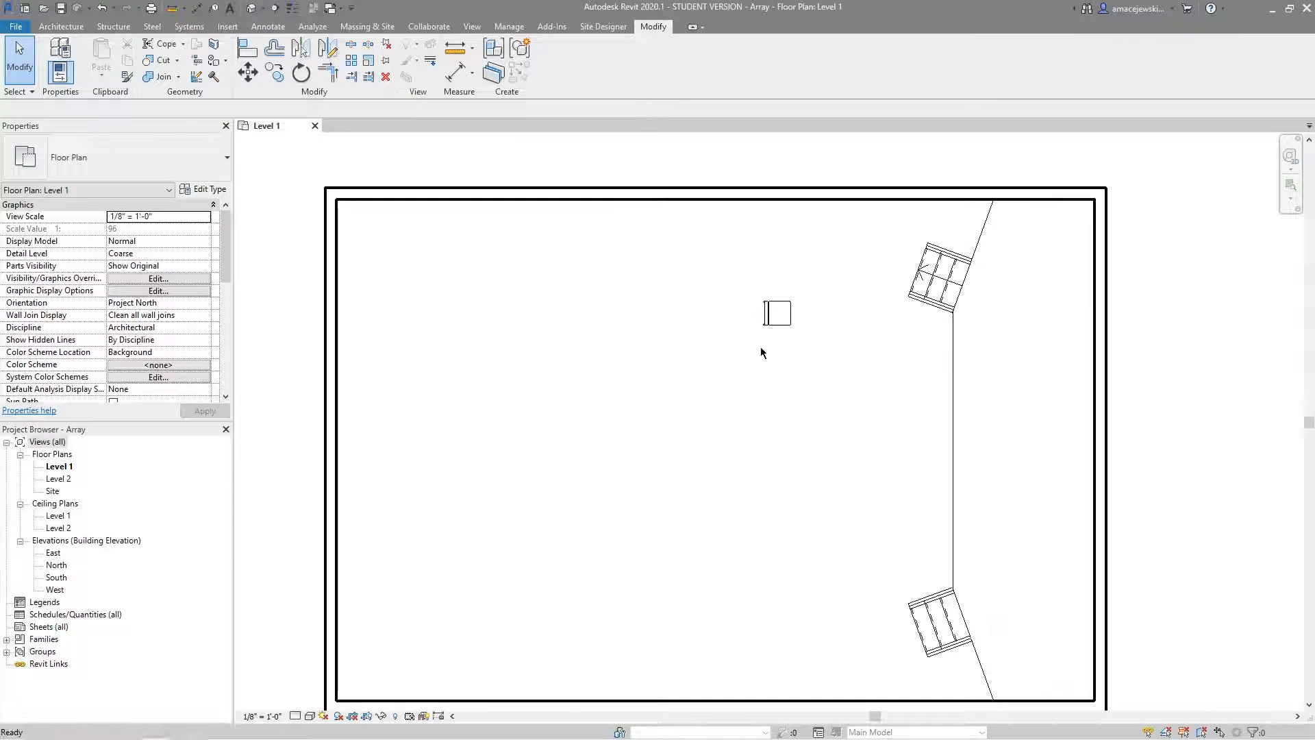
click(766, 317)
scroll(774, 315, up, 2)
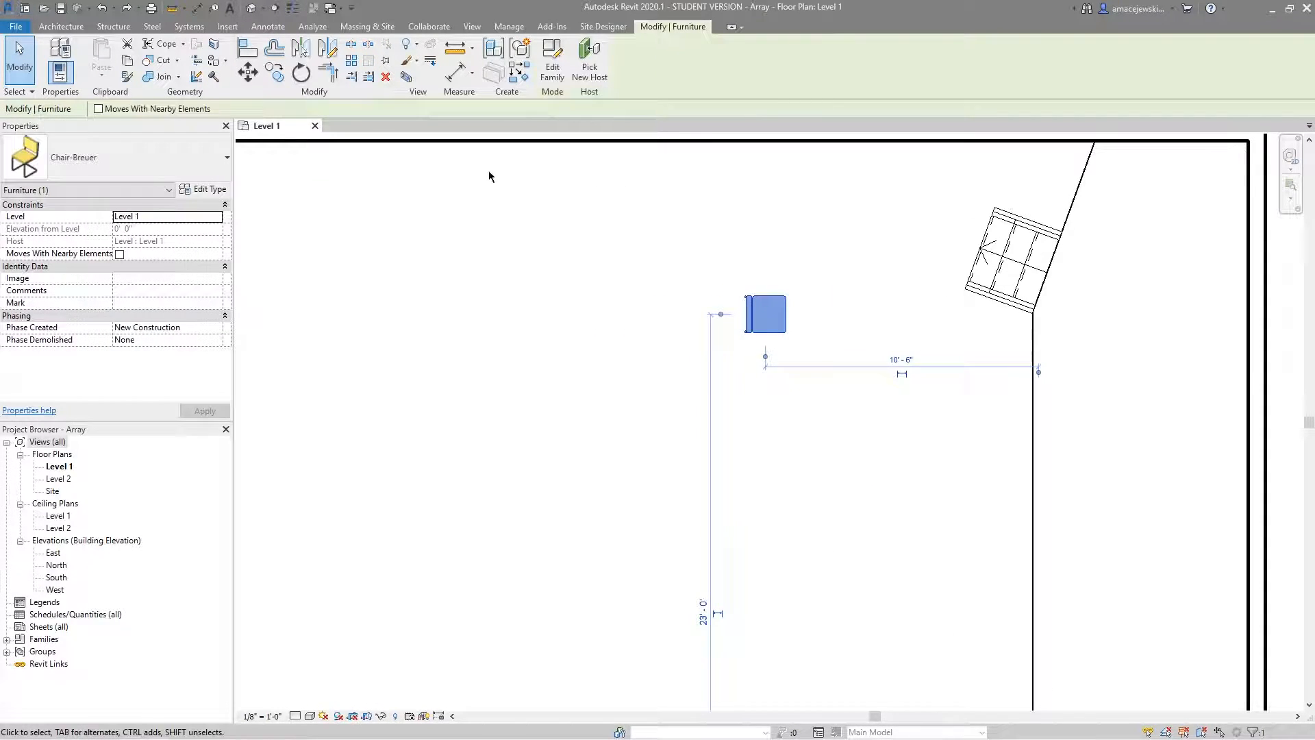
Try a grouped radial array of 8 chairs about the chair's own centre with Move To 2nd and a 10° angle, and undo it.
click(351, 60)
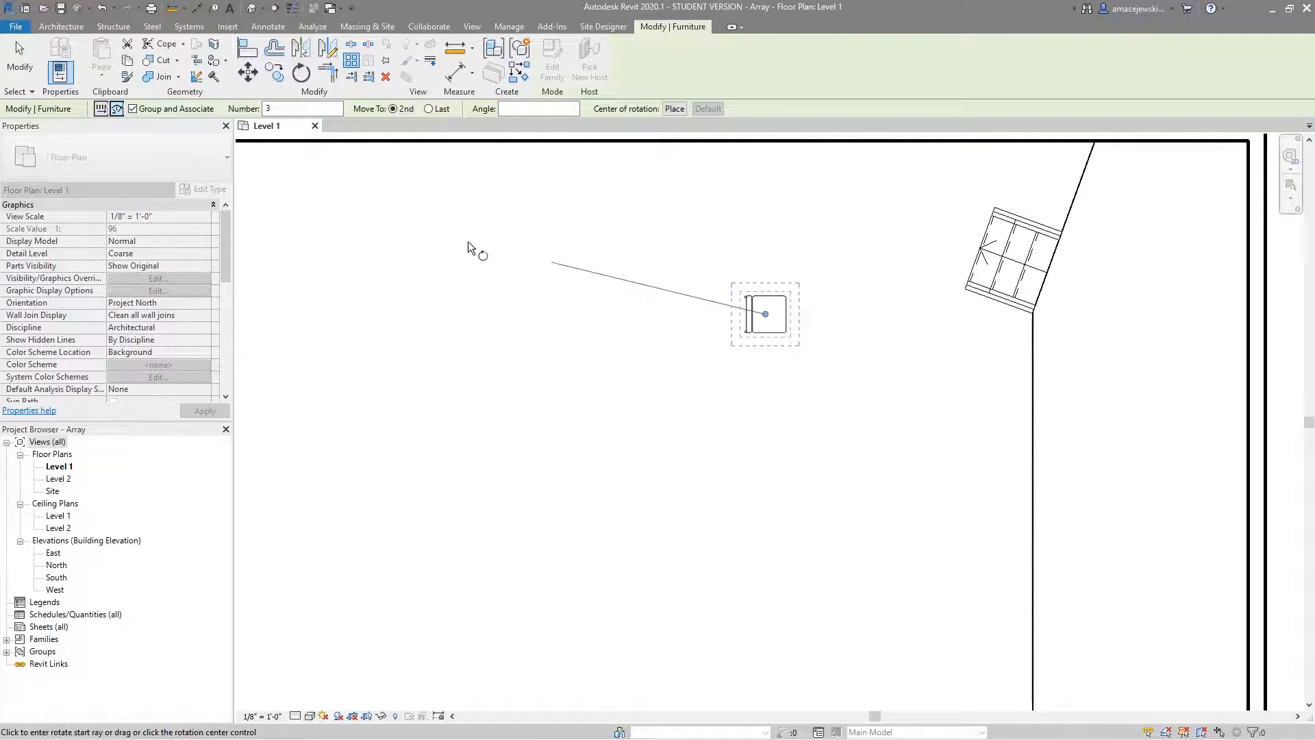
click(526, 108)
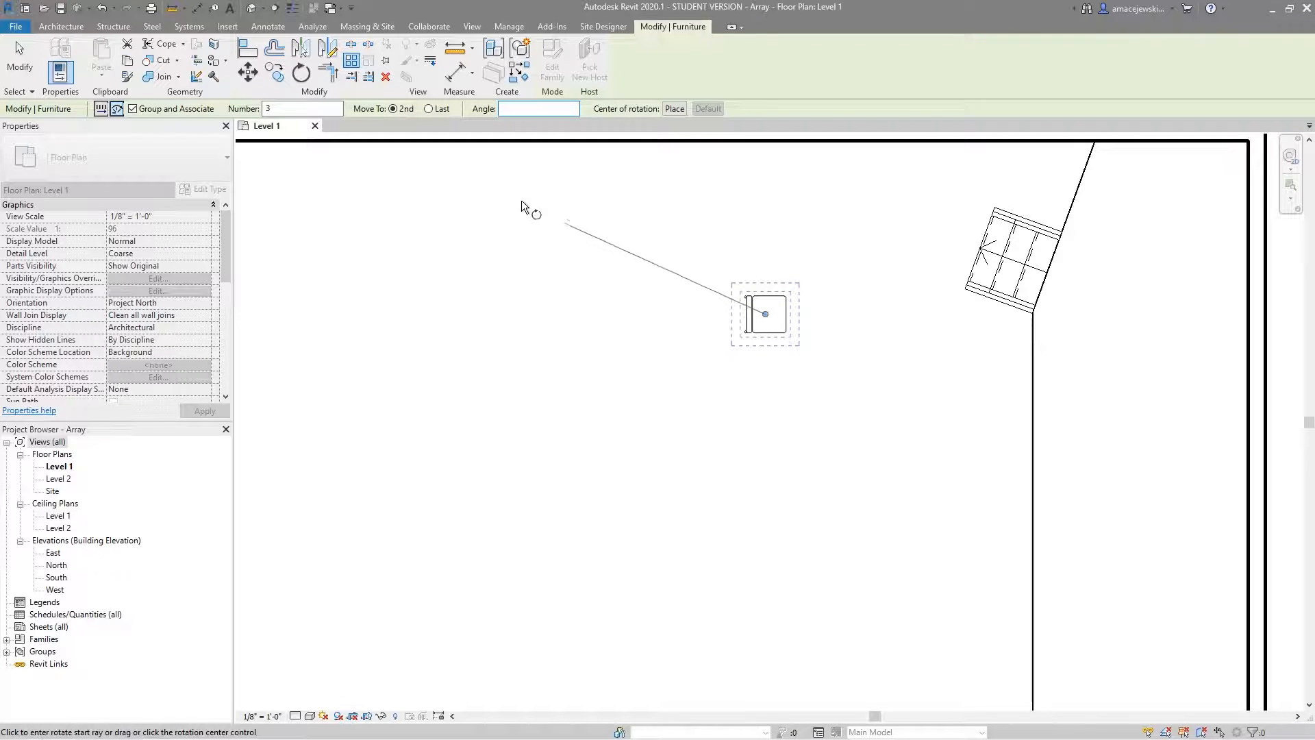
text(10)
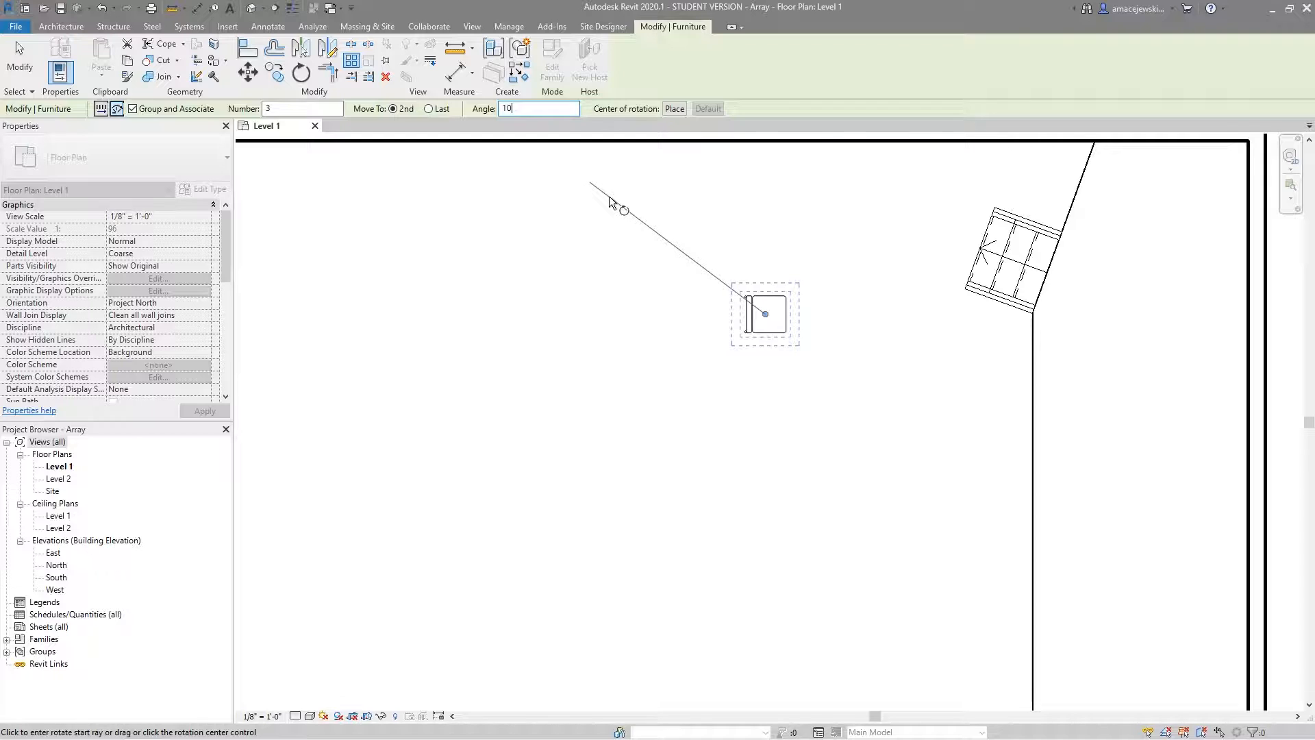
key(Return)
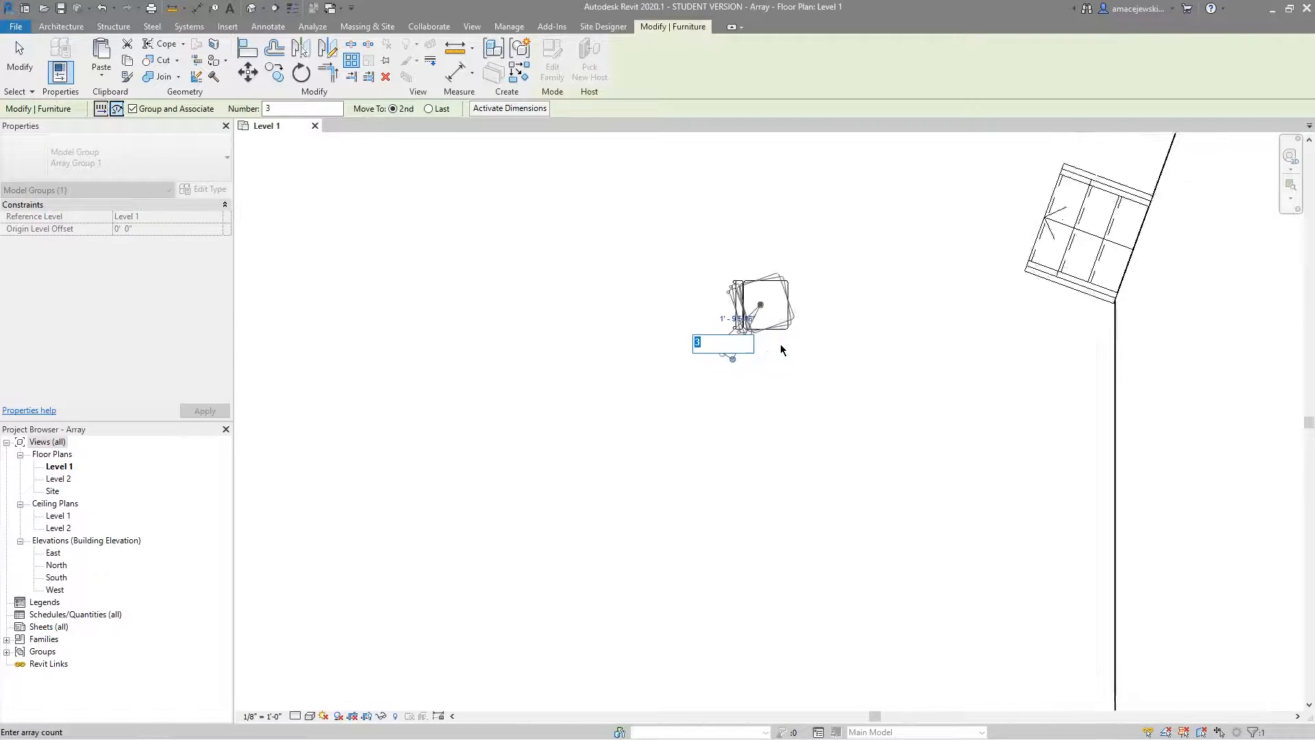
scroll(784, 322, up, 3)
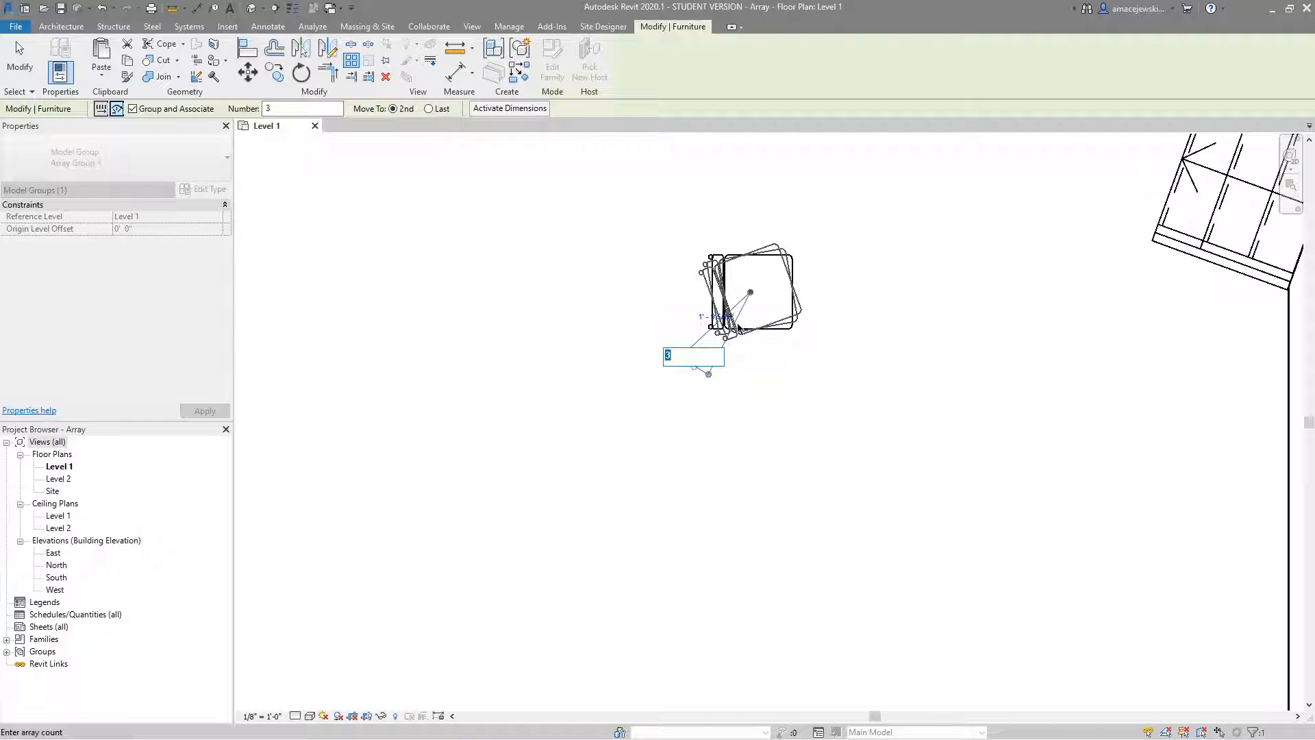
text(8)
key(Return)
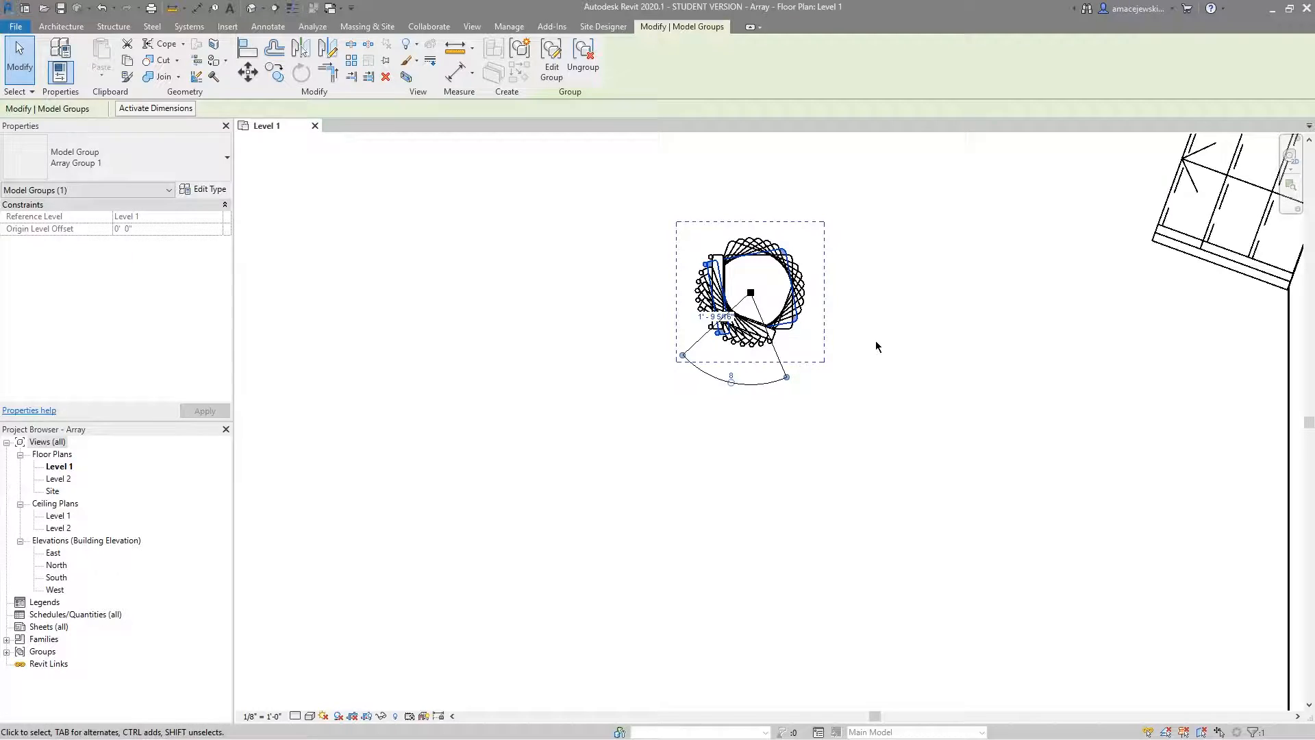
key(ctrl+z)
click(745, 325)
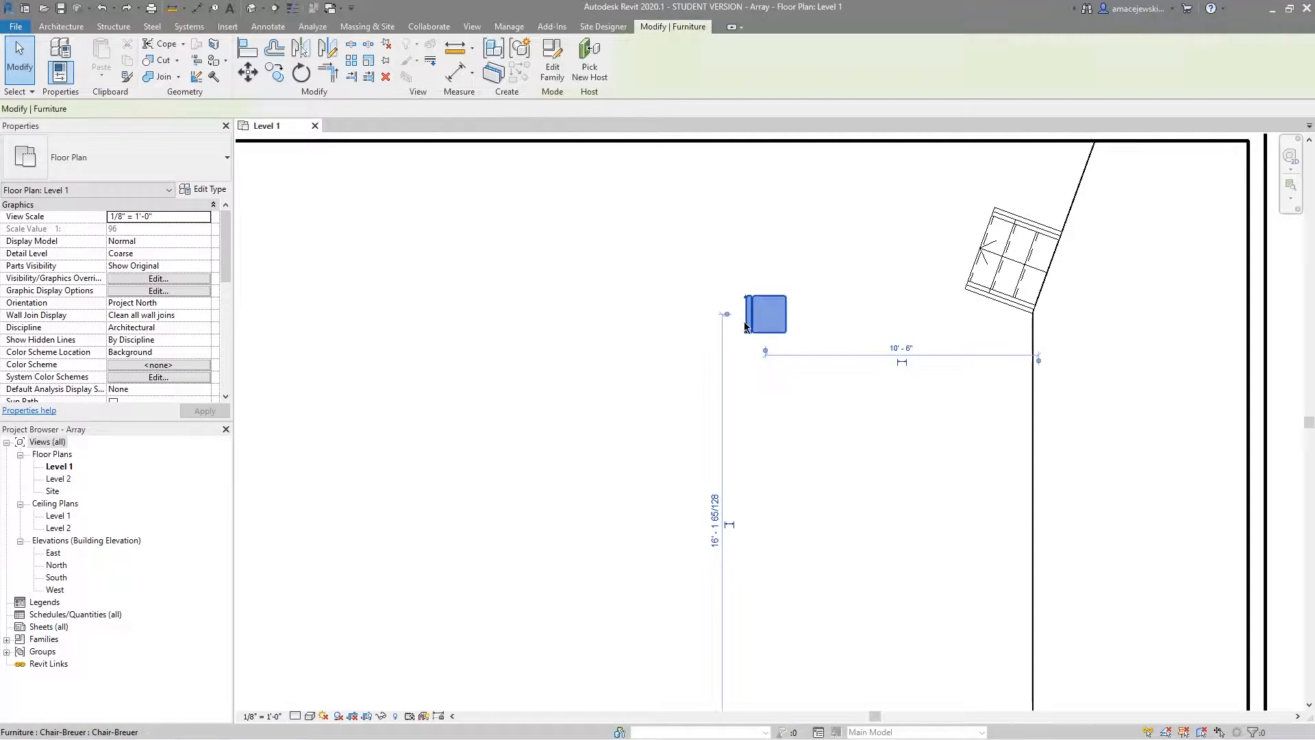
scroll(767, 343, down, 2)
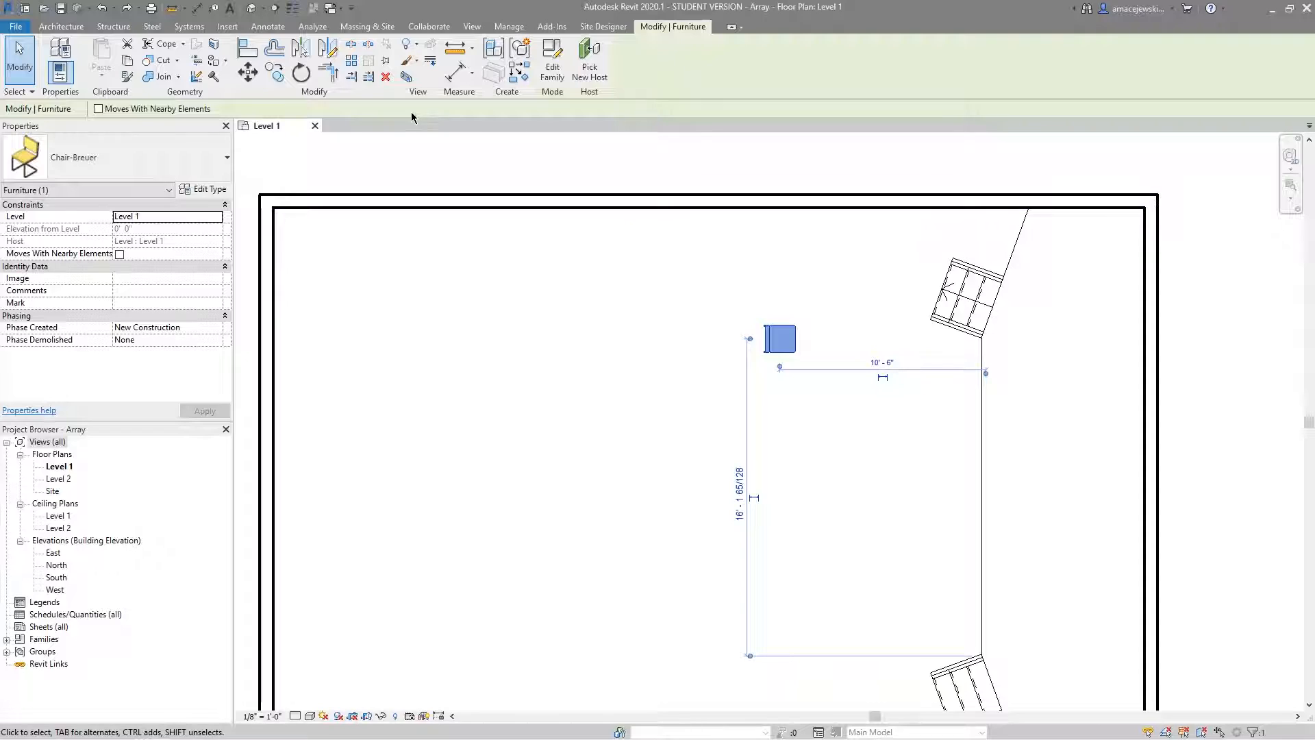
click(352, 60)
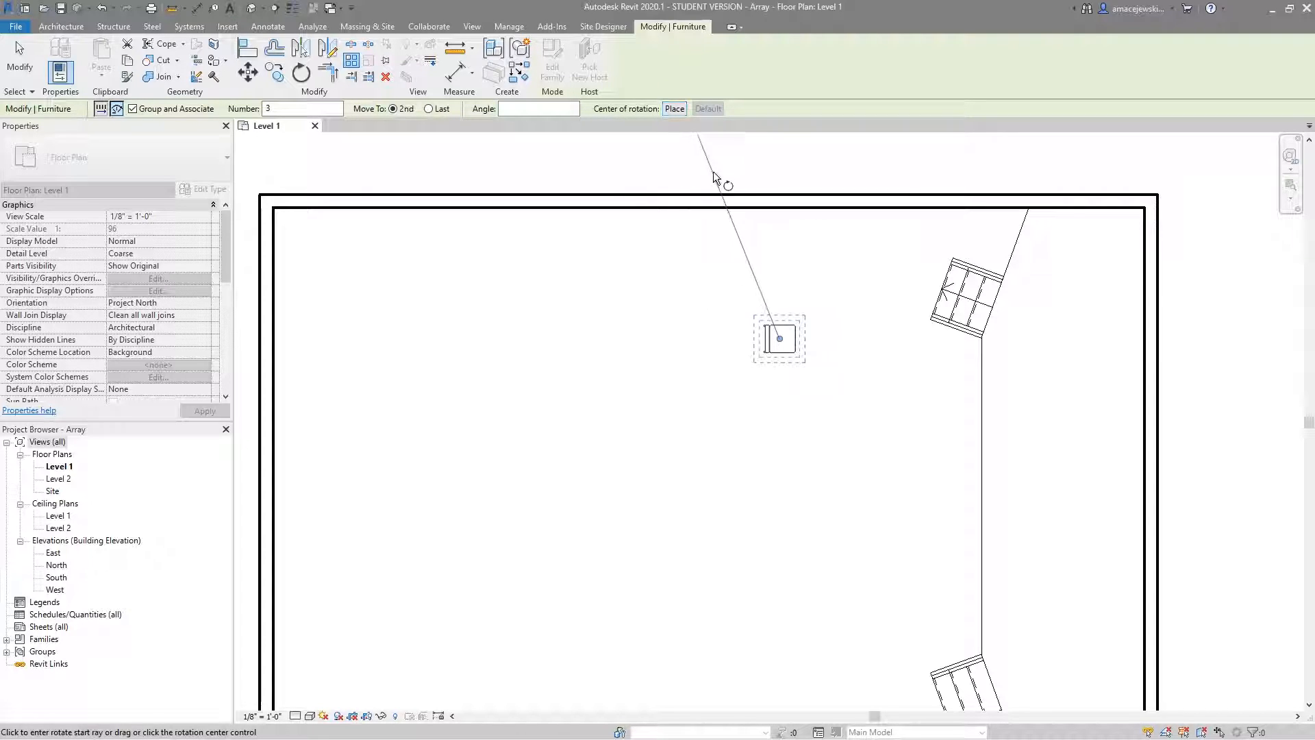
key(Escape)
key(Escape)
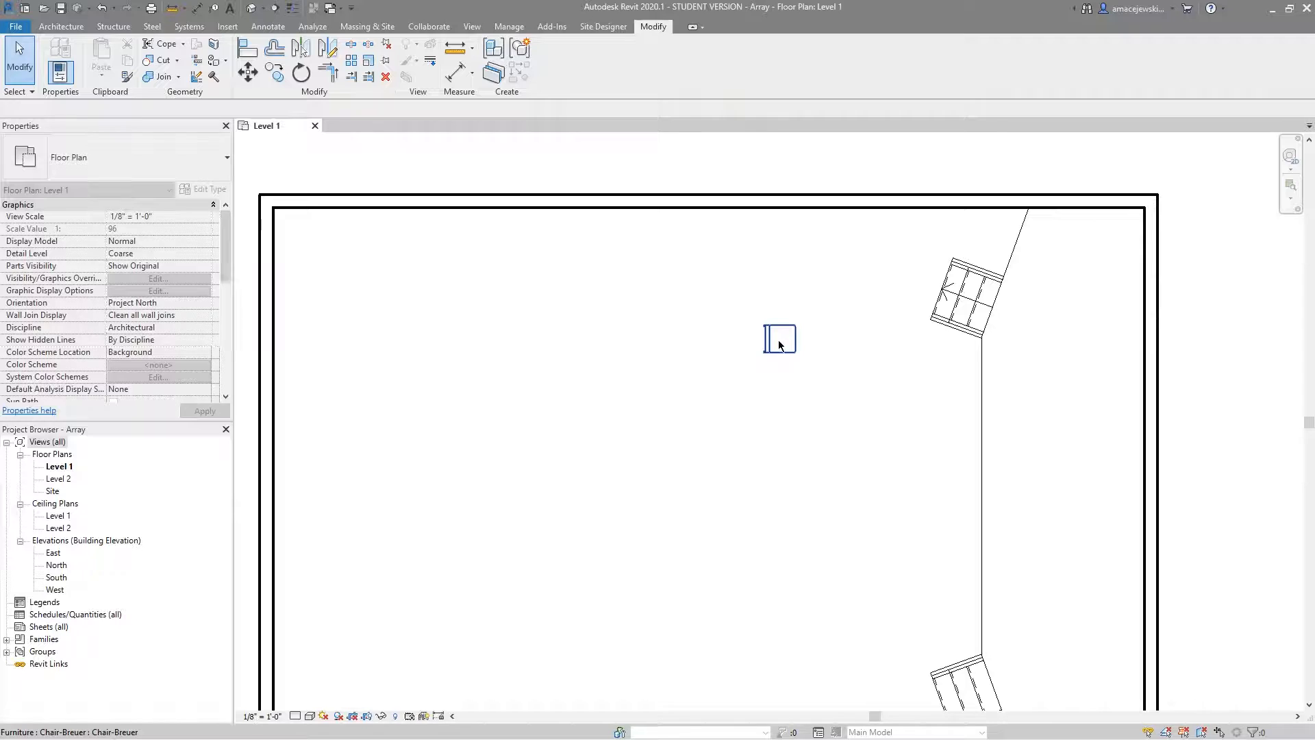
Move the chair toward the room's left wall, about 30'-0" from the straight wall between the stairs and 15'-0" above the bottom wall.
scroll(795, 319, down, 2)
scroll(794, 318, up, 1)
drag(756, 319, 452, 438)
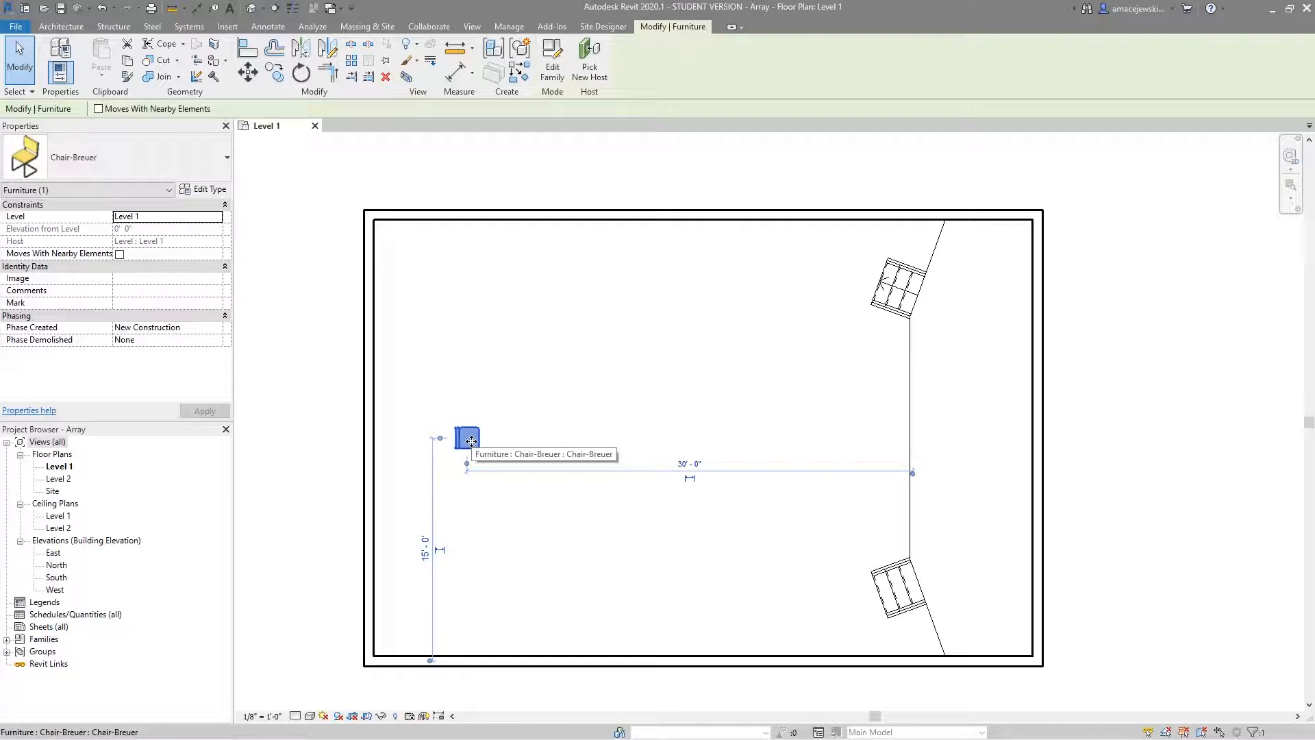
Create a grouped radial array of the chair with Move To 2nd, about 45° clockwise around a centre placed about 12'-2" to its right.
click(352, 62)
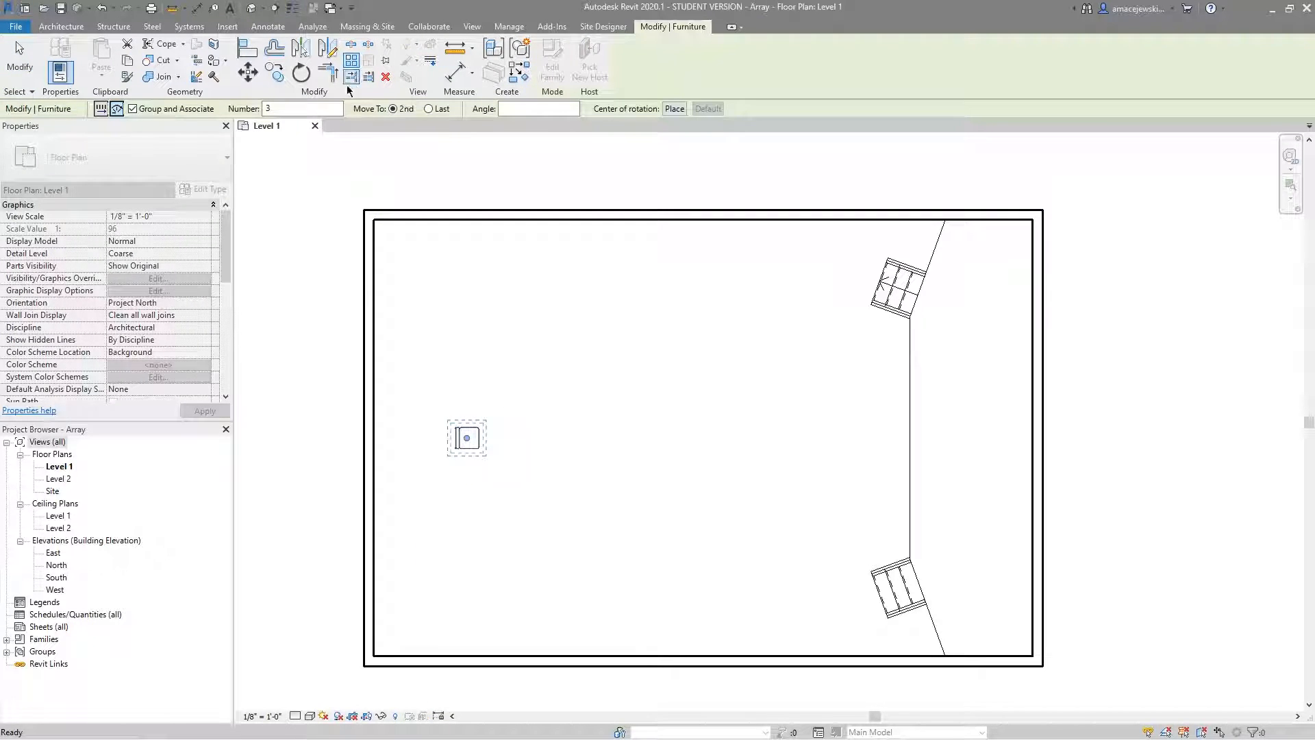
click(675, 110)
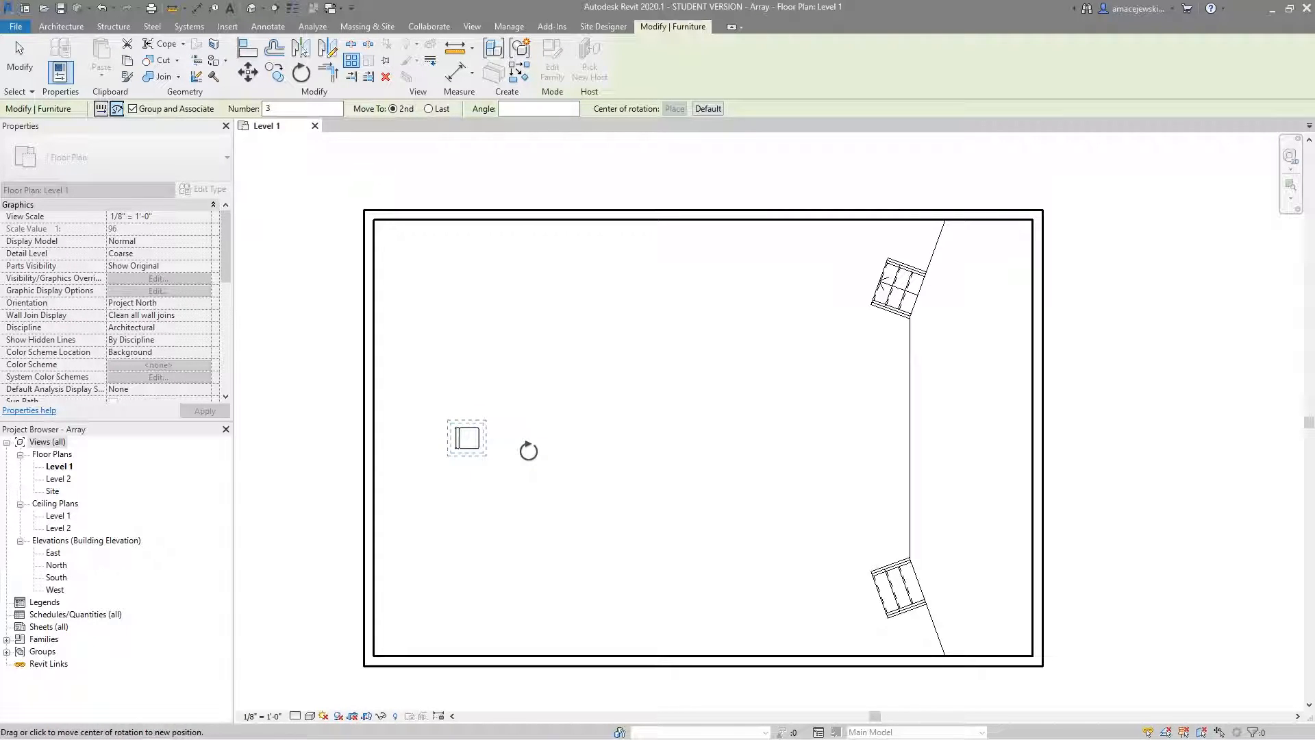
click(647, 427)
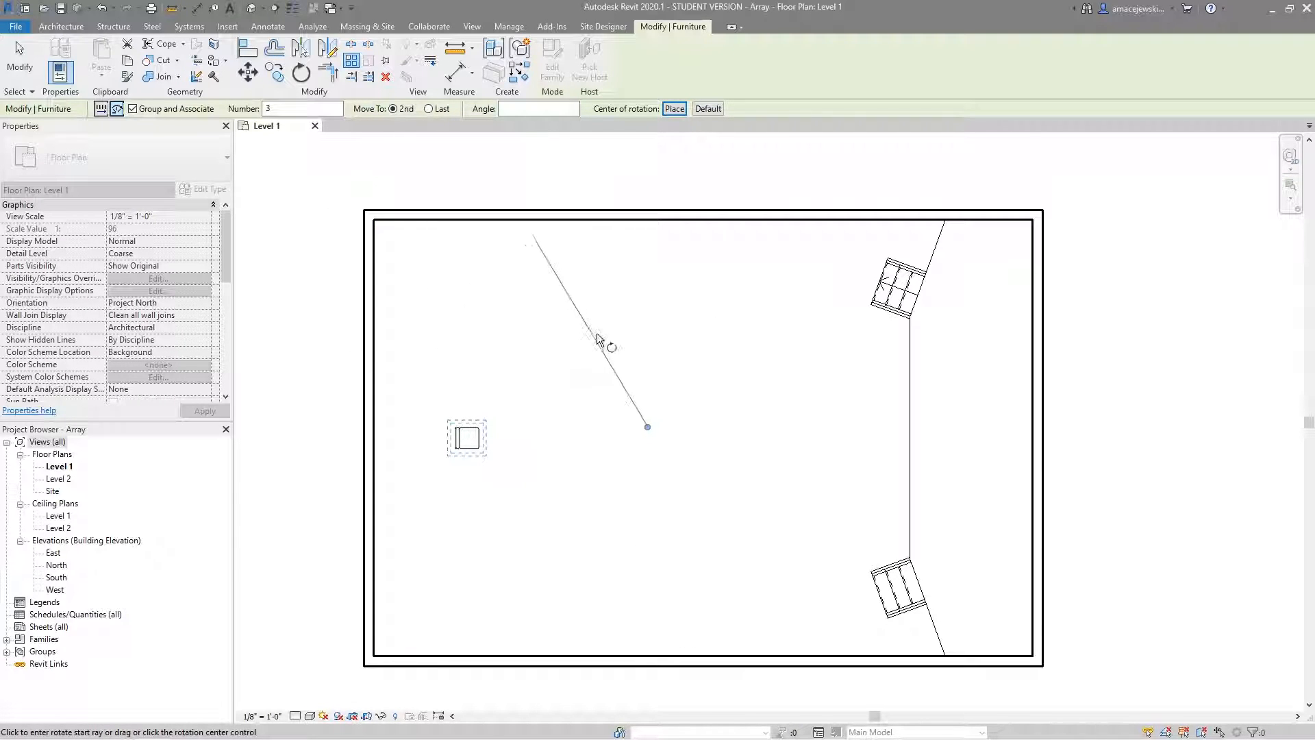
click(508, 356)
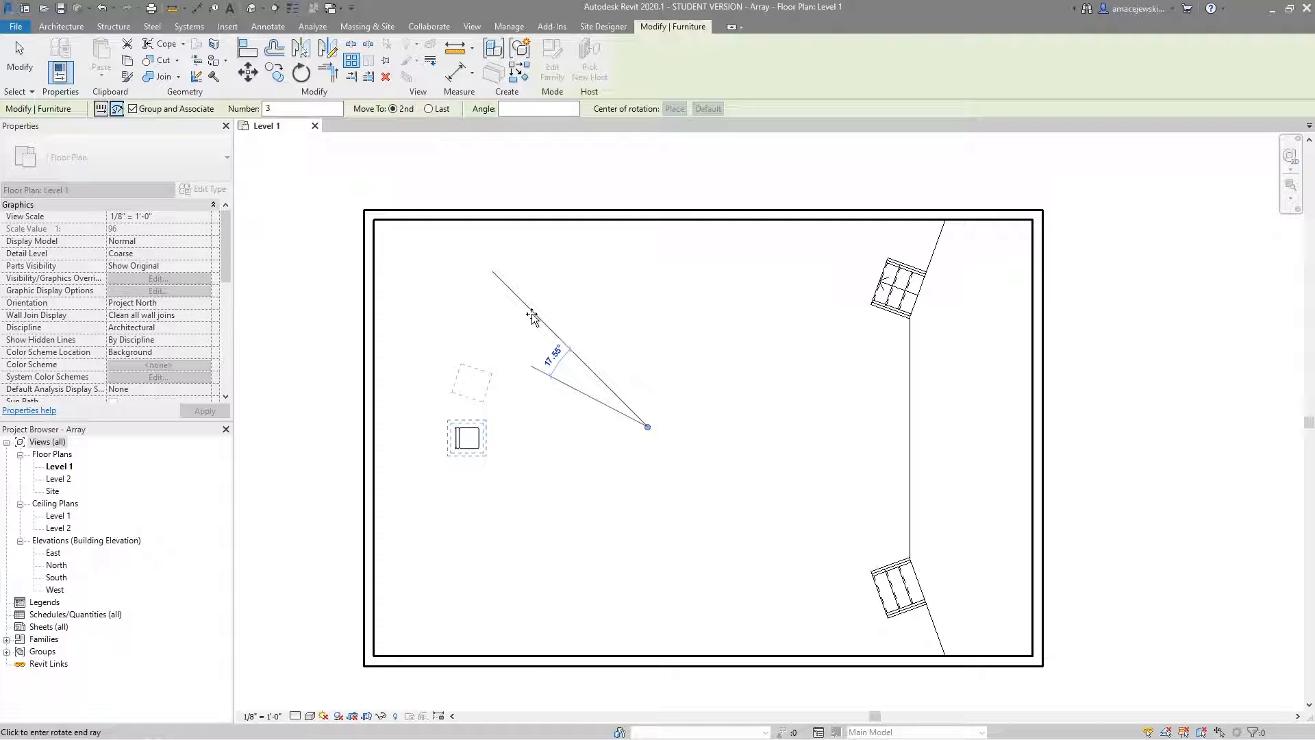
click(532, 318)
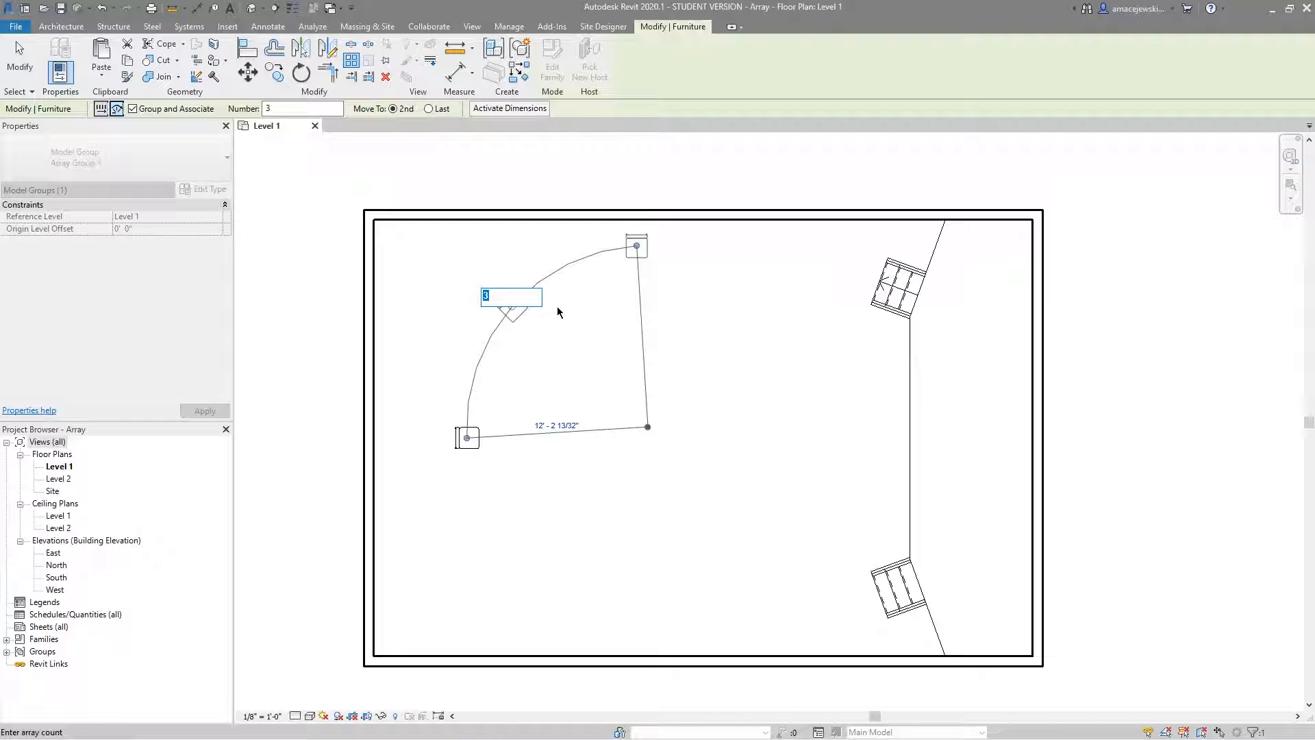
Try a member count of 12 for the radial array, and set it to 8 instead.
text(12)
key(Return)
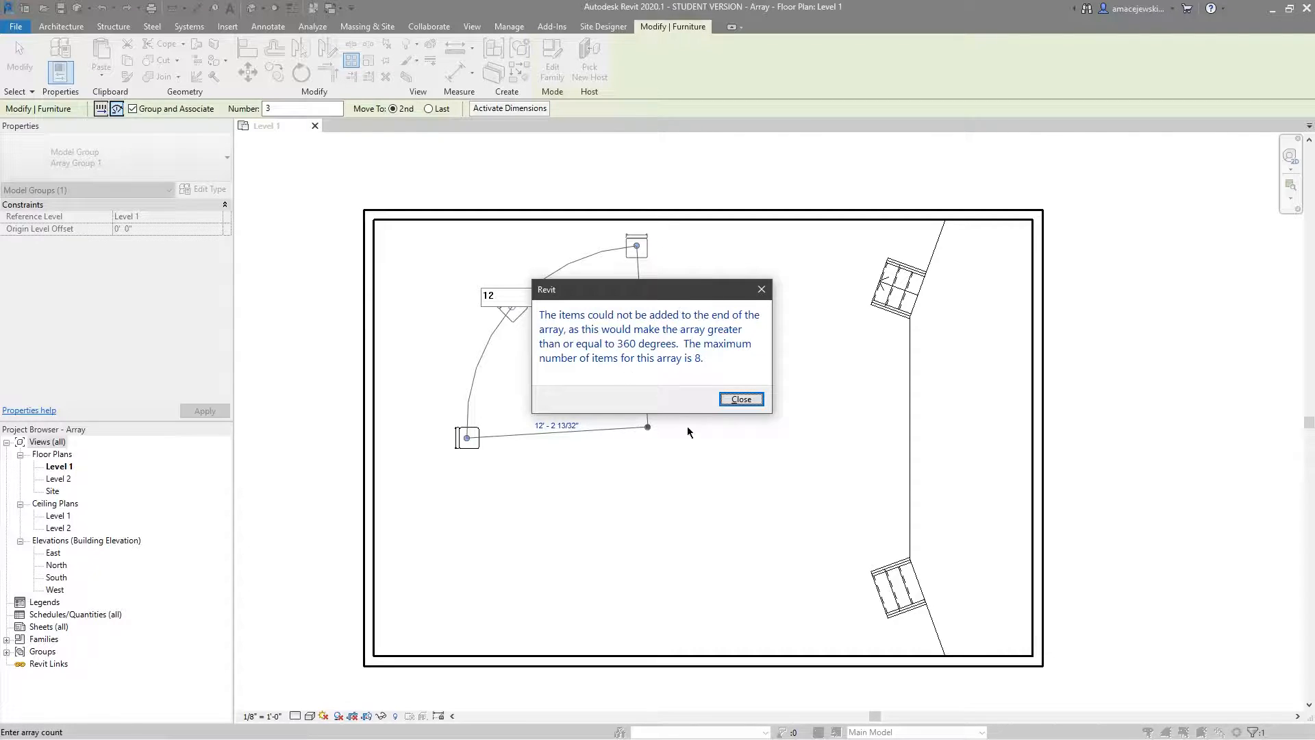
click(734, 399)
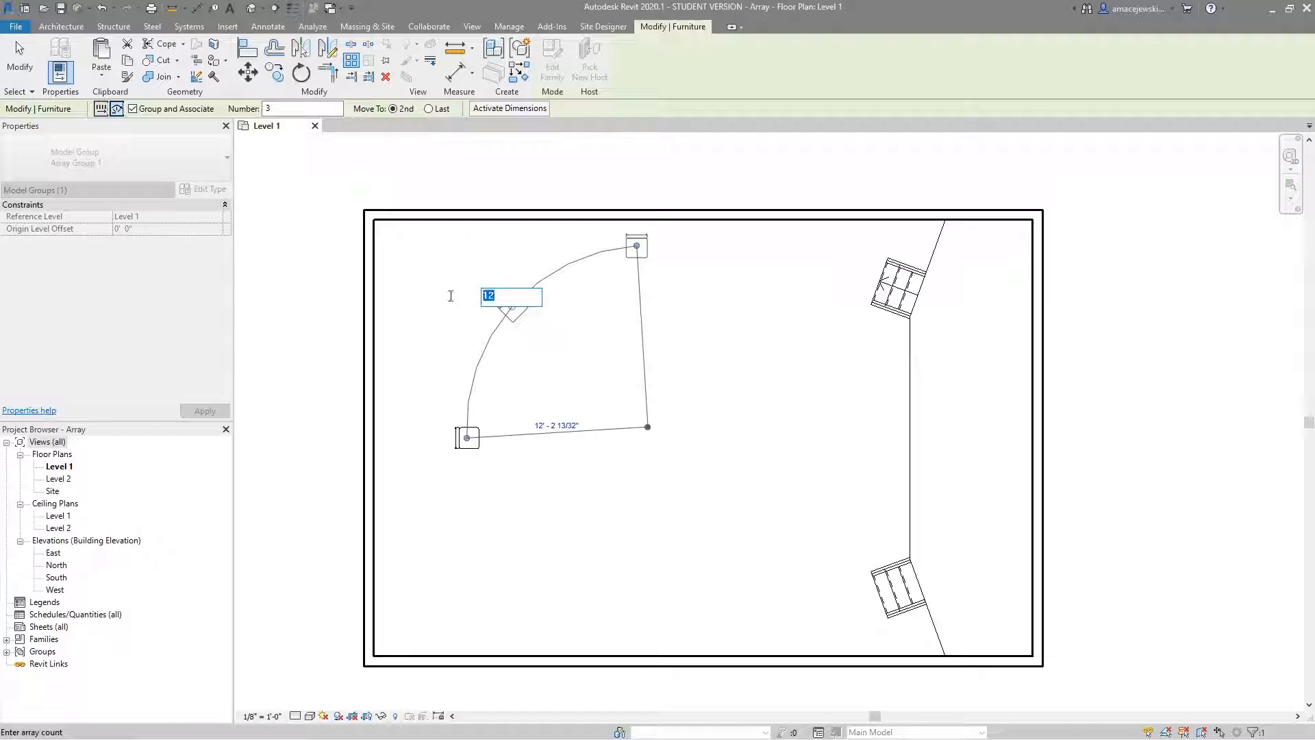
text(8)
key(Return)
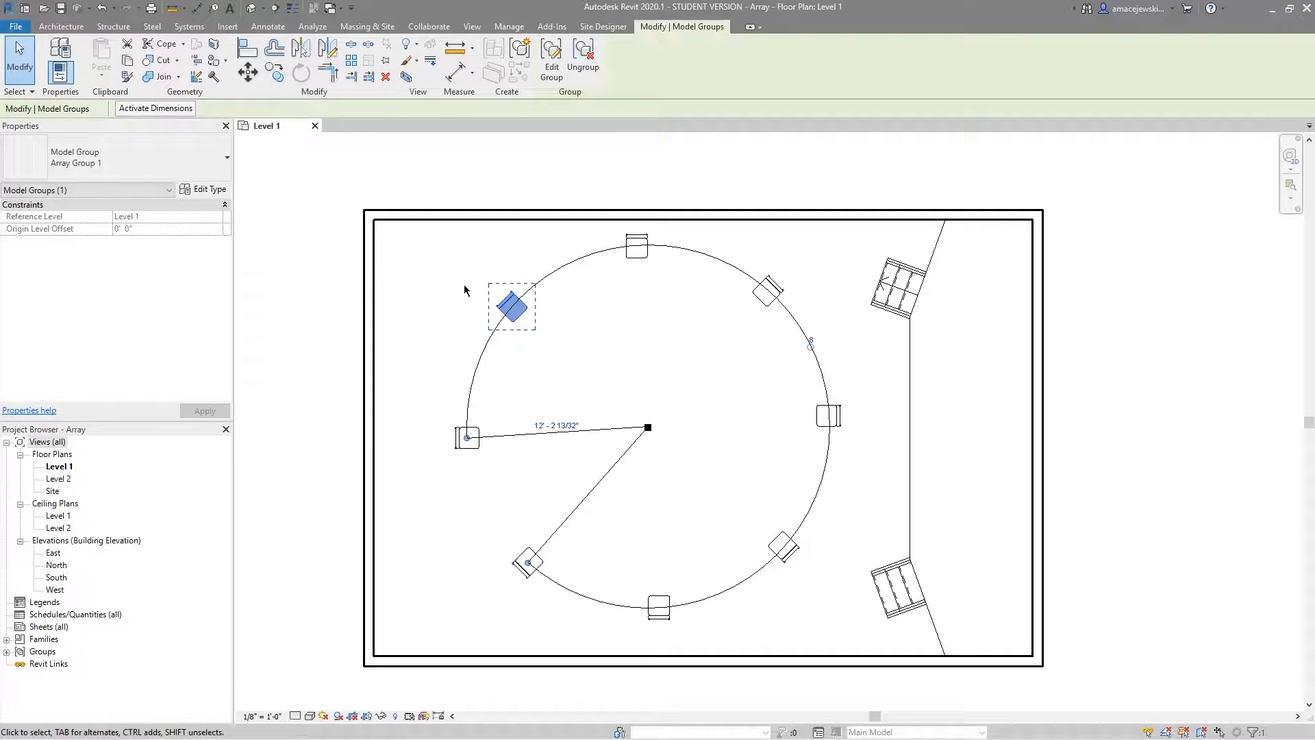
click(556, 453)
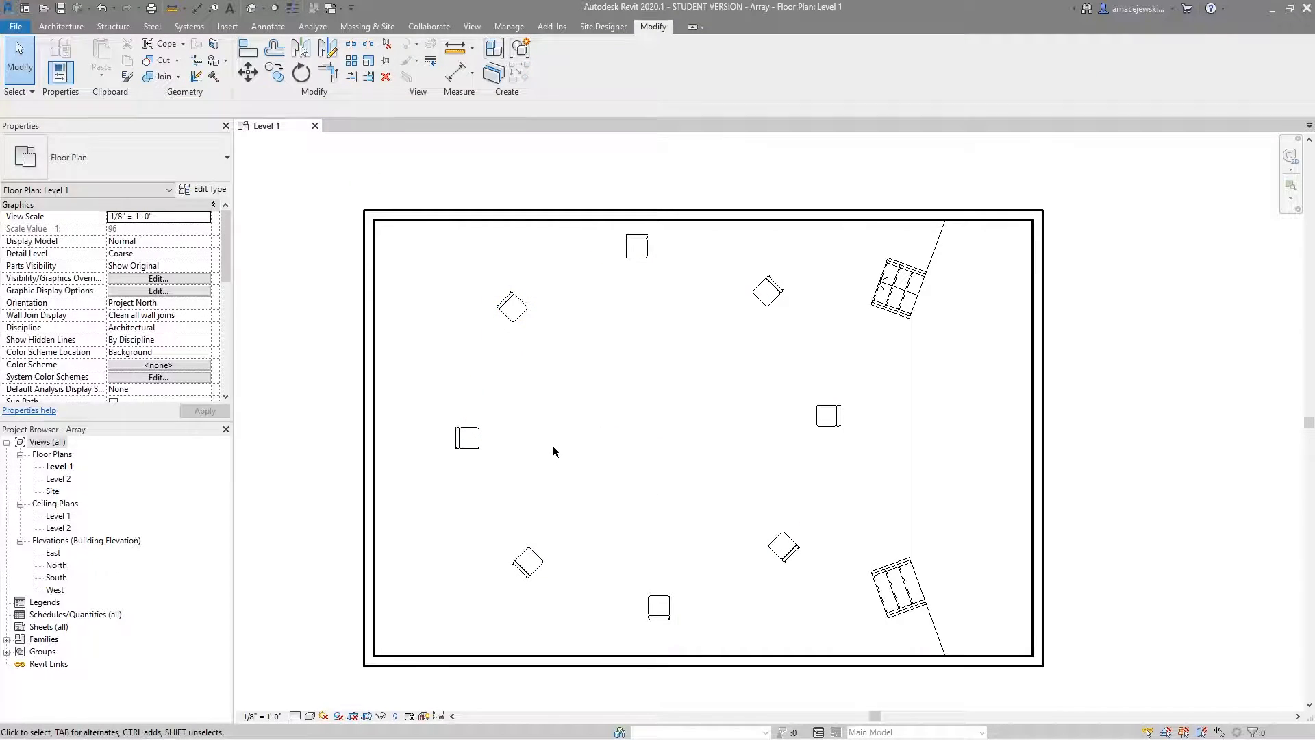
Select the radial array and reduce its member count to 5.
click(820, 474)
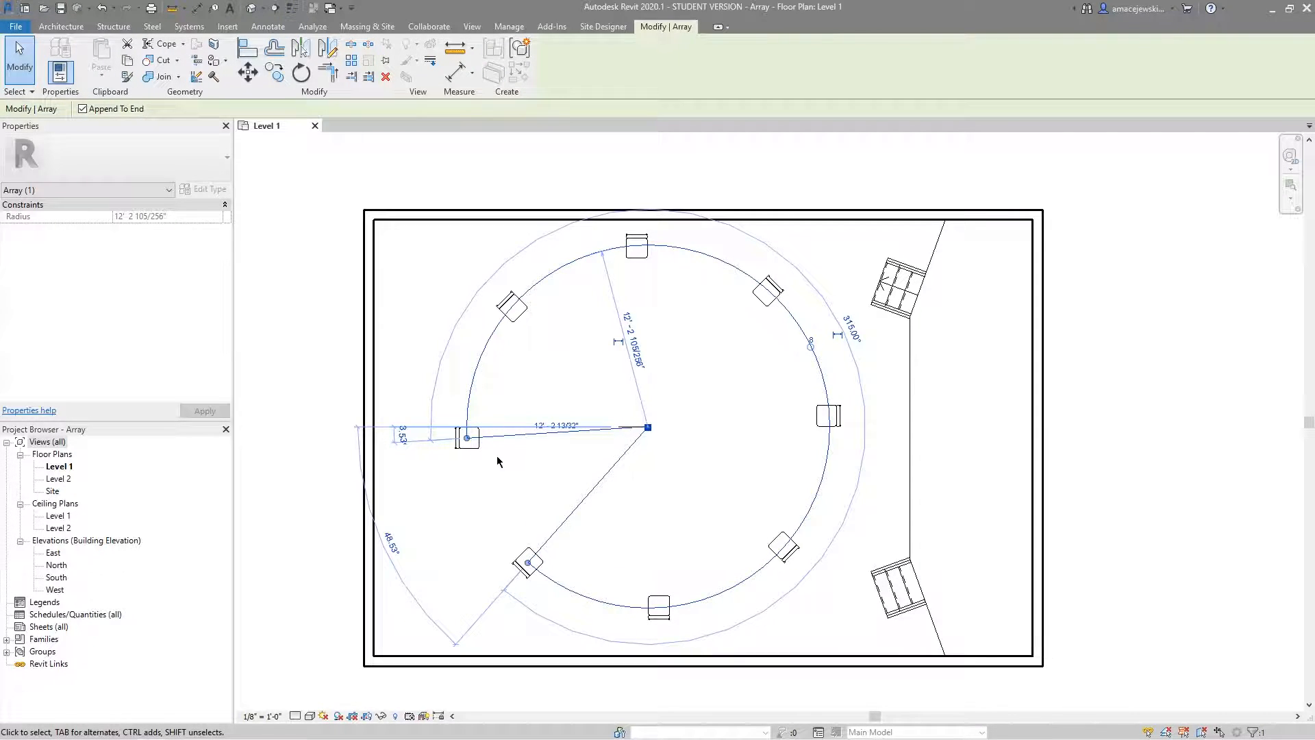
click(812, 338)
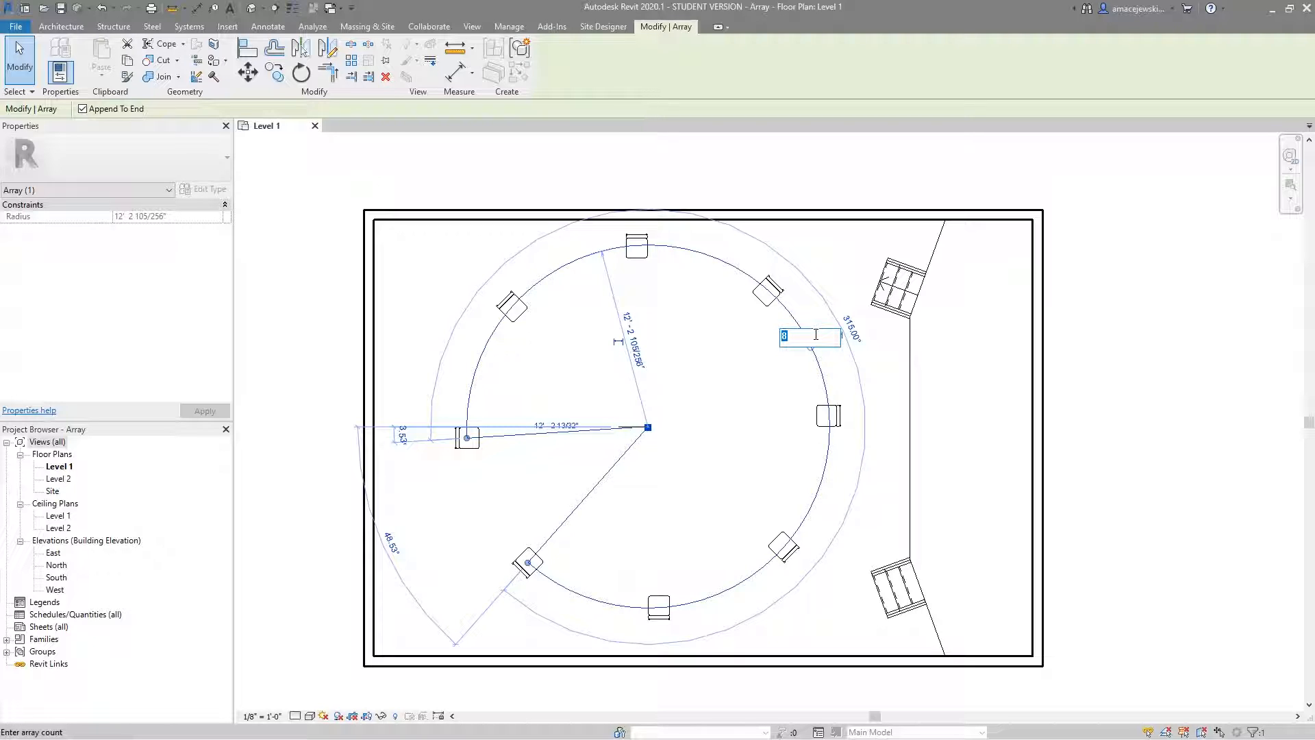
text(5)
key(Return)
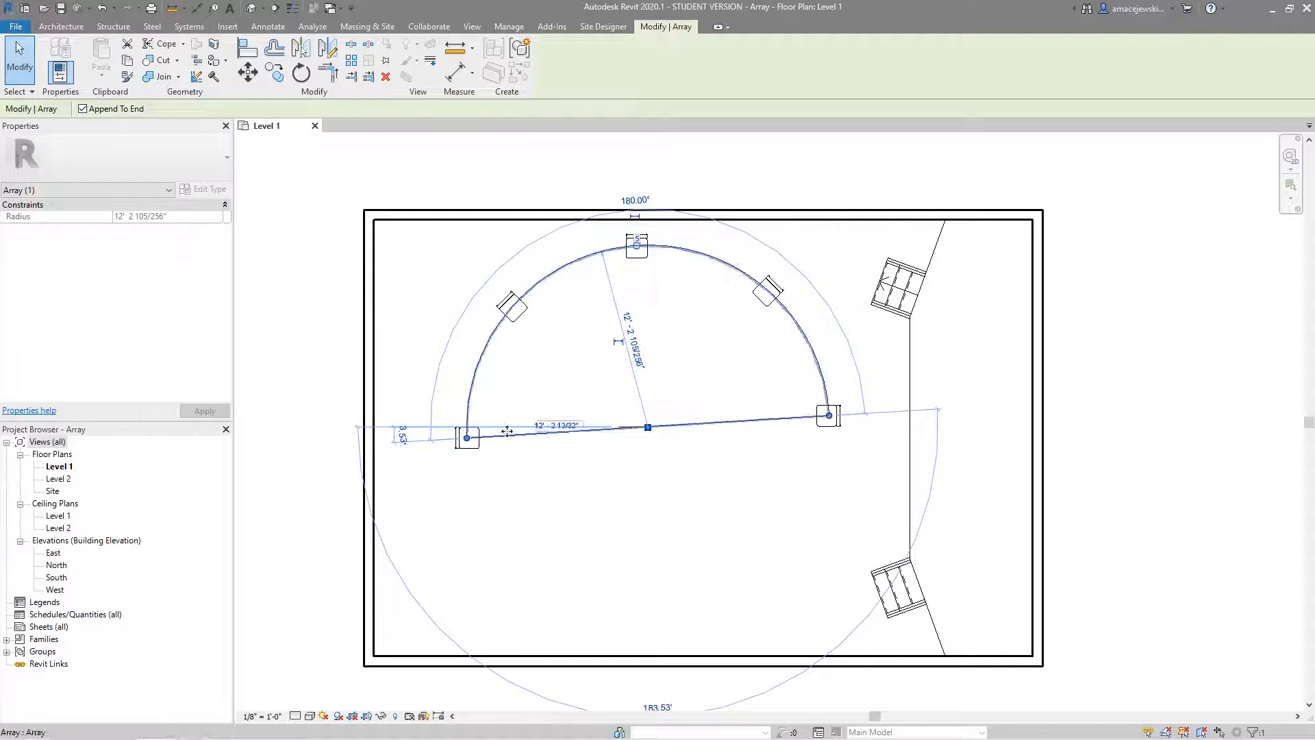
click(521, 475)
Undo the member count change and the radial array itself, back to the single chair.
click(472, 444)
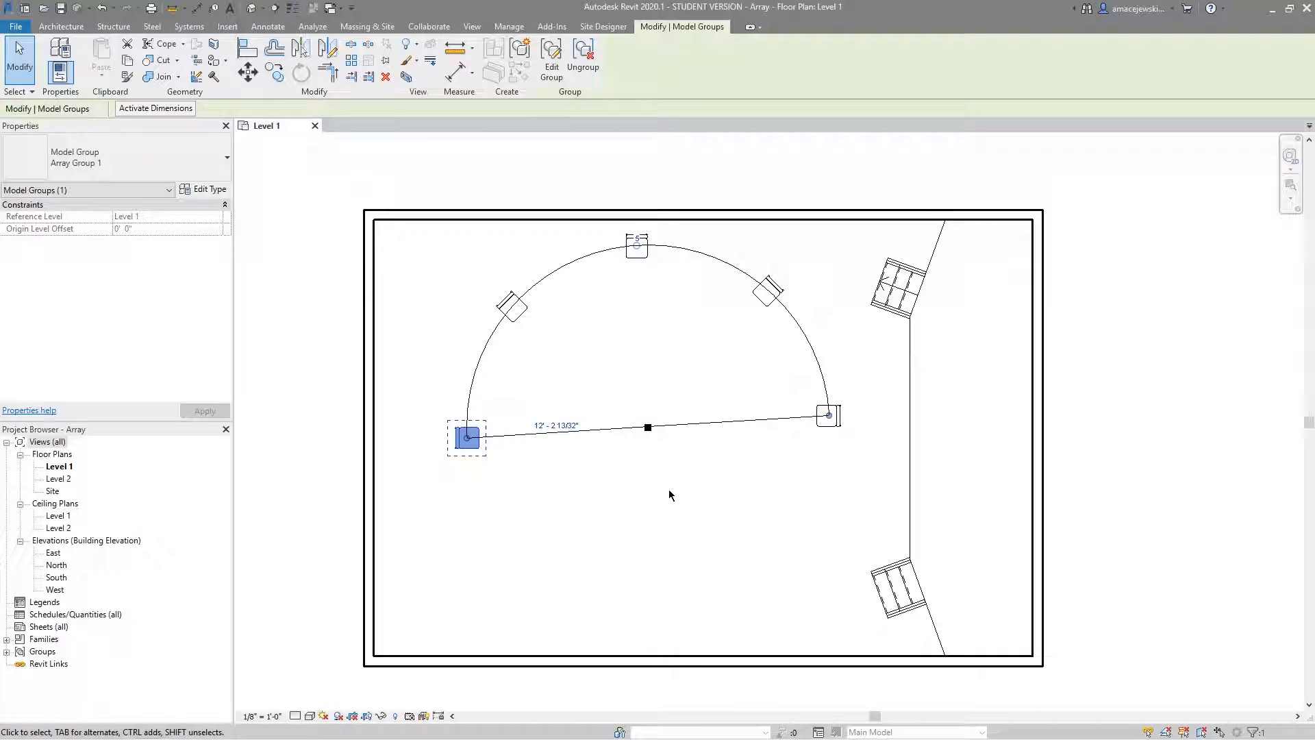
key(ctrl+z)
key(ctrl+z)
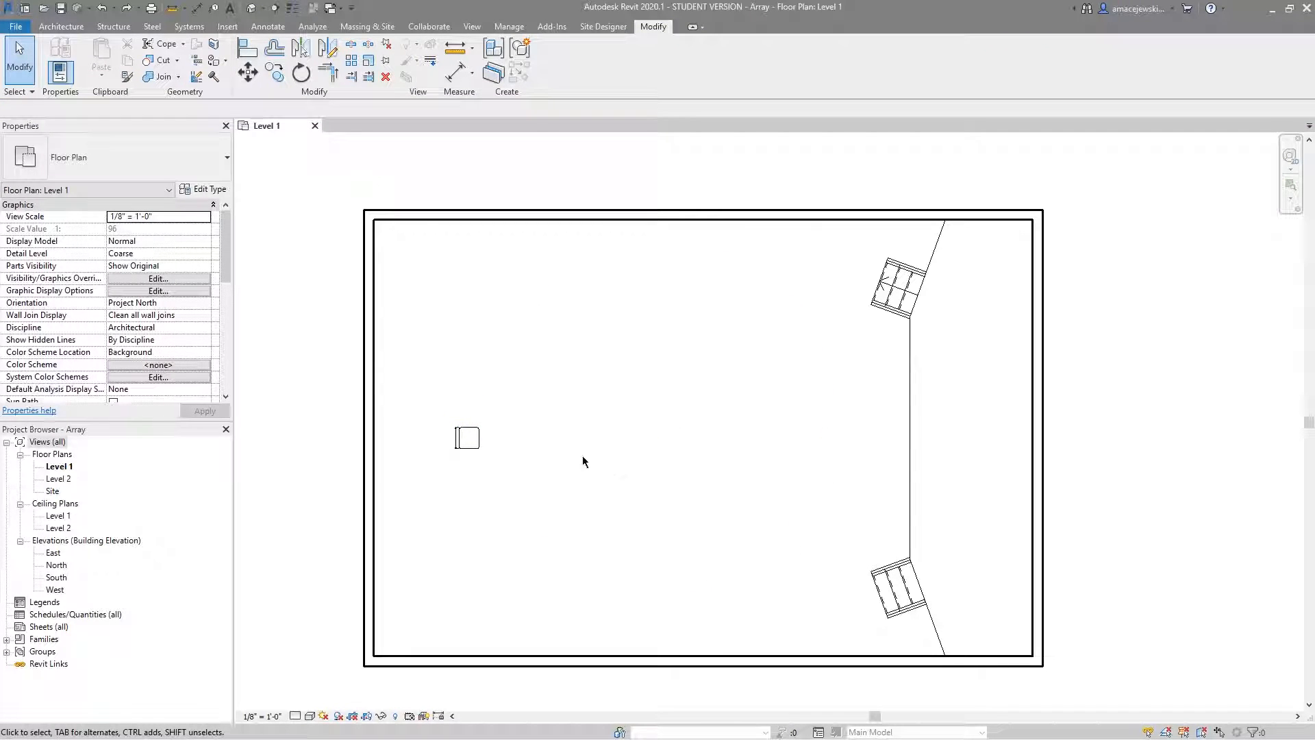
Create a grouped radial array of 20 chairs over 360° using Move To Last, with the rotation centre placed about 11'-8" to the chair's right.
click(474, 437)
click(351, 61)
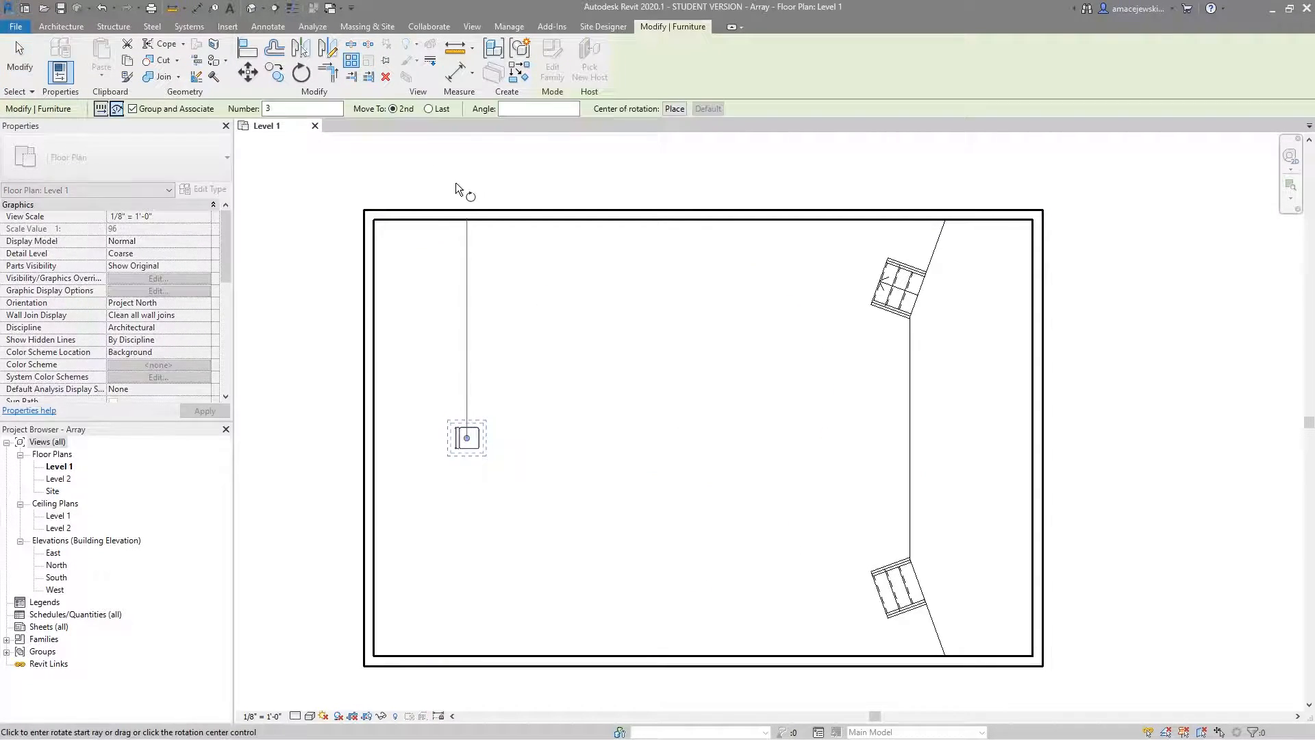
click(674, 109)
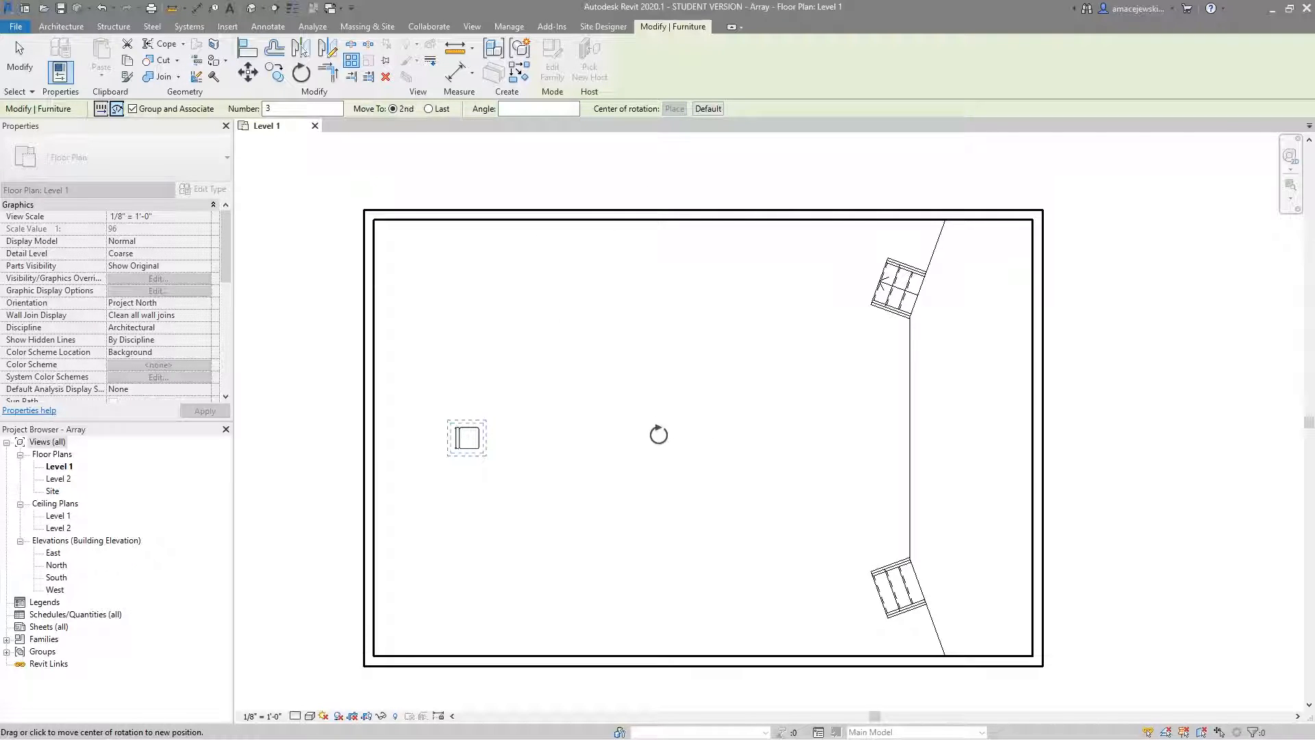
click(640, 437)
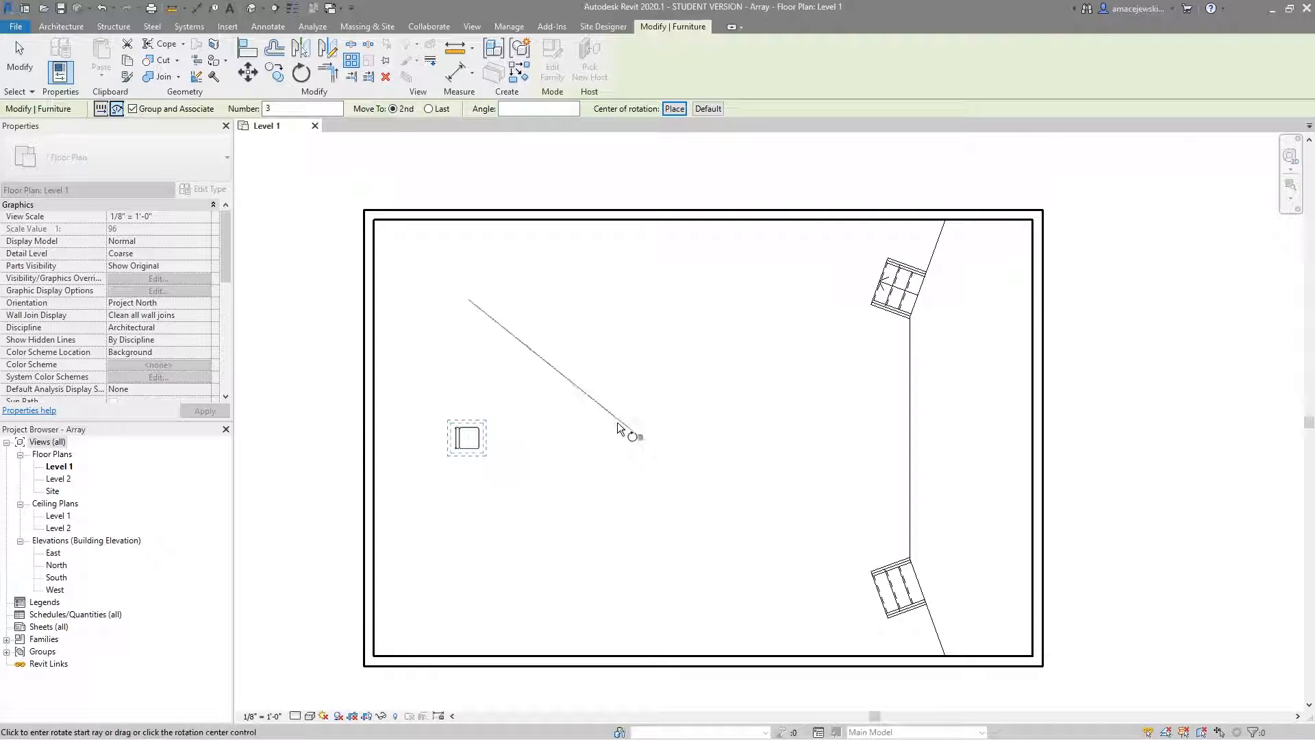
click(430, 109)
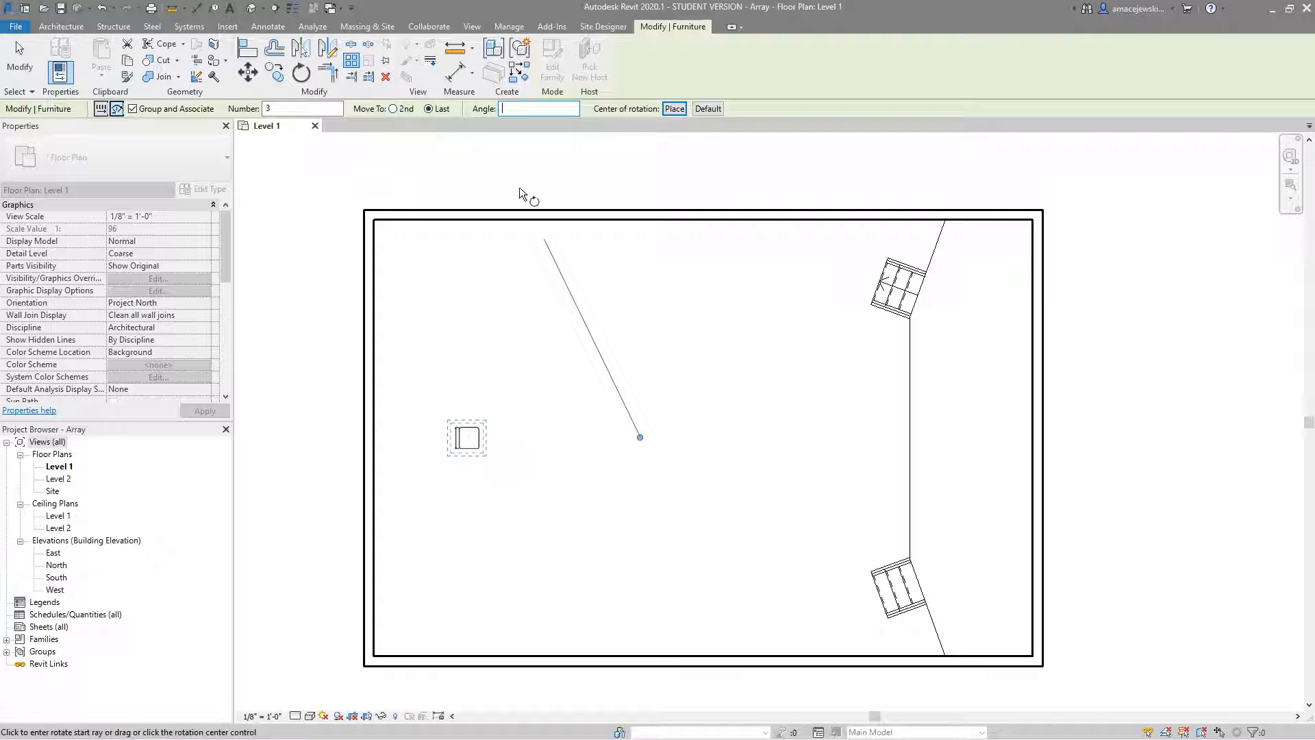
text(360)
key(Return)
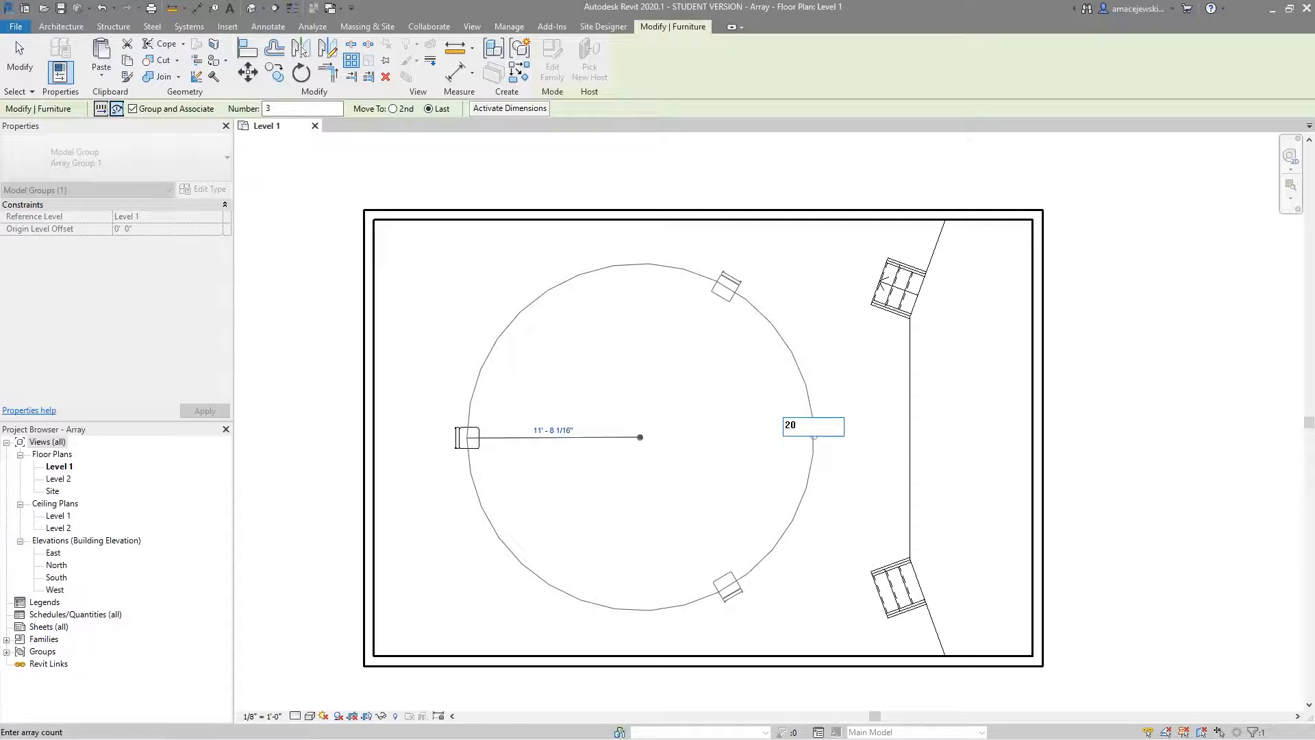
key(Return)
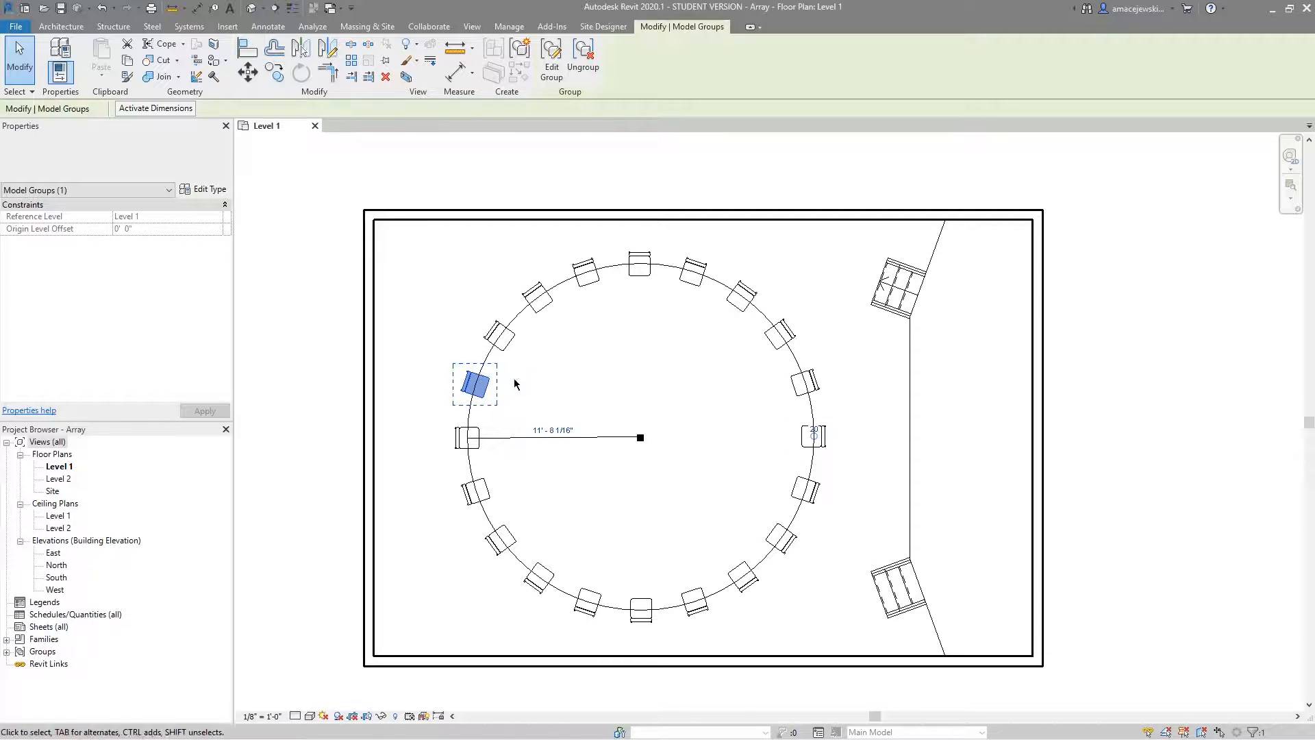
Set the circular chair array's radius to 4'-0".
click(558, 432)
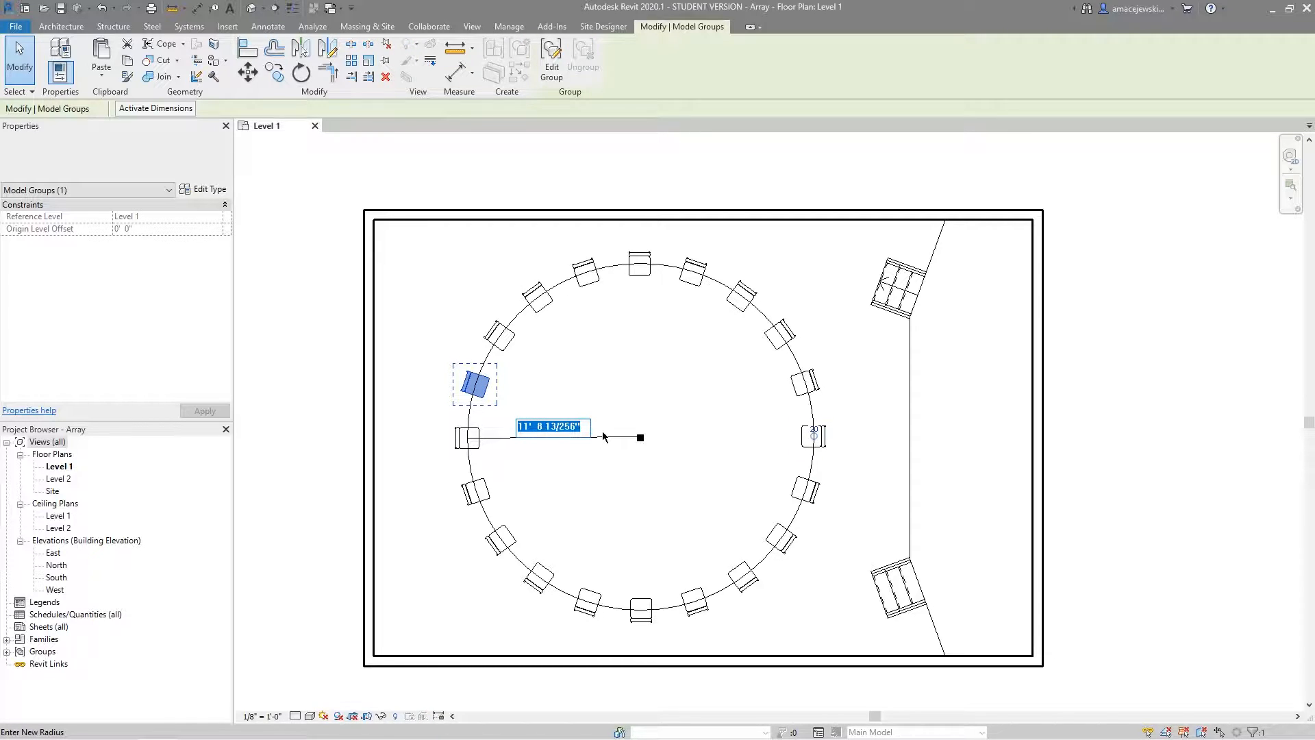
text(4)
key(Return)
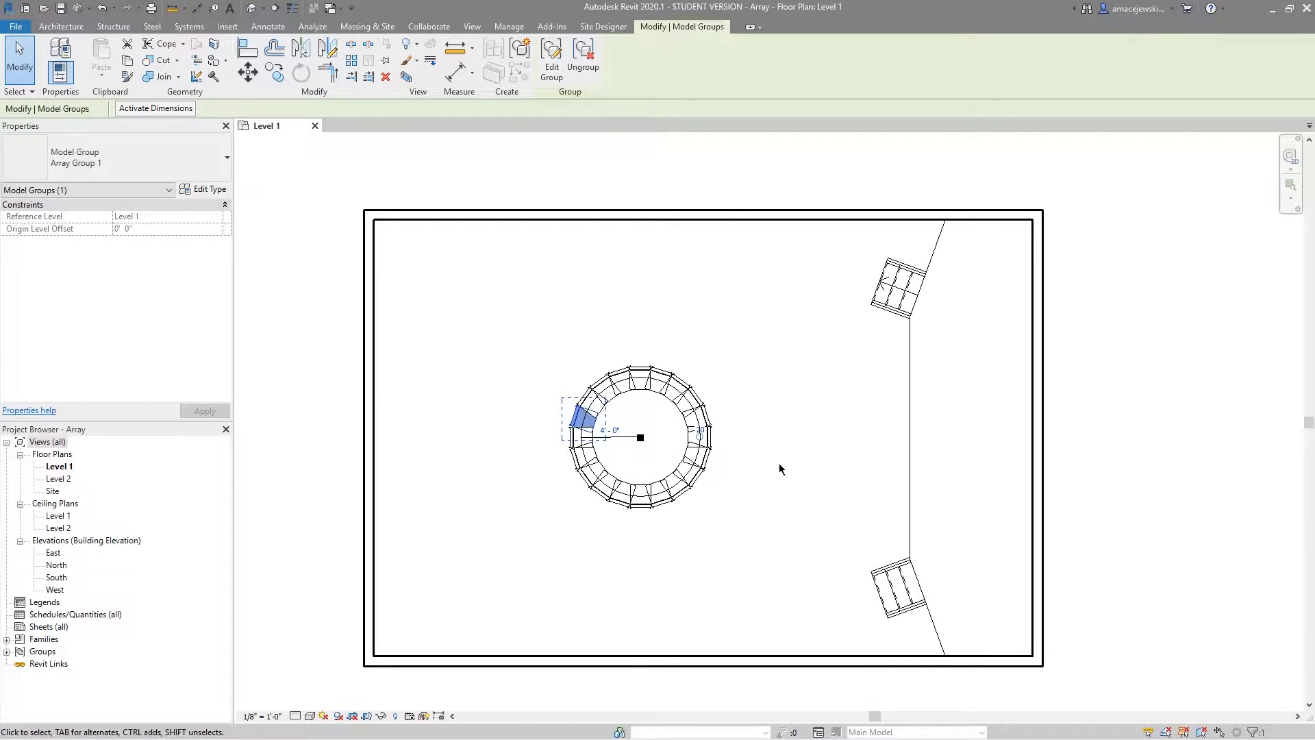
Set the circular chair array's radius to 12'-0".
click(610, 430)
text(12)
key(Return)
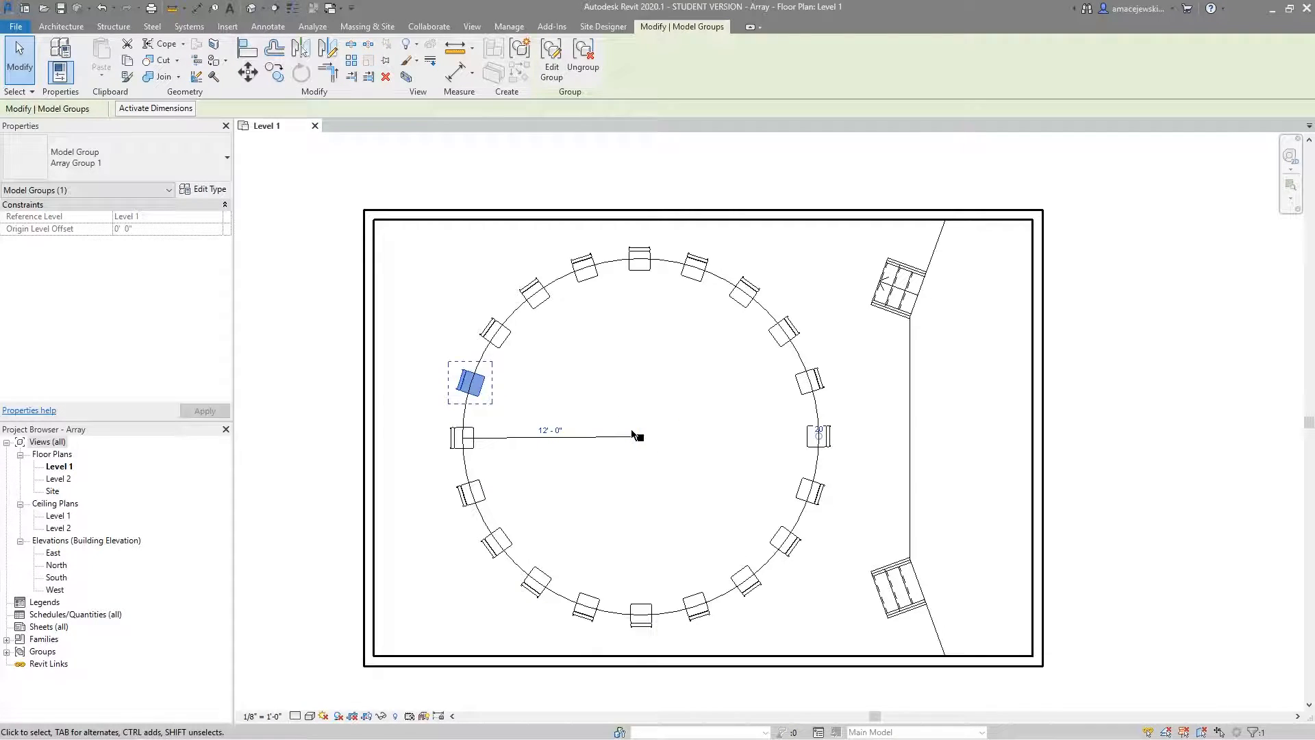
Set the number of members in the circular chair array to 36.
click(570, 400)
click(497, 391)
scroll(819, 435, up, 2)
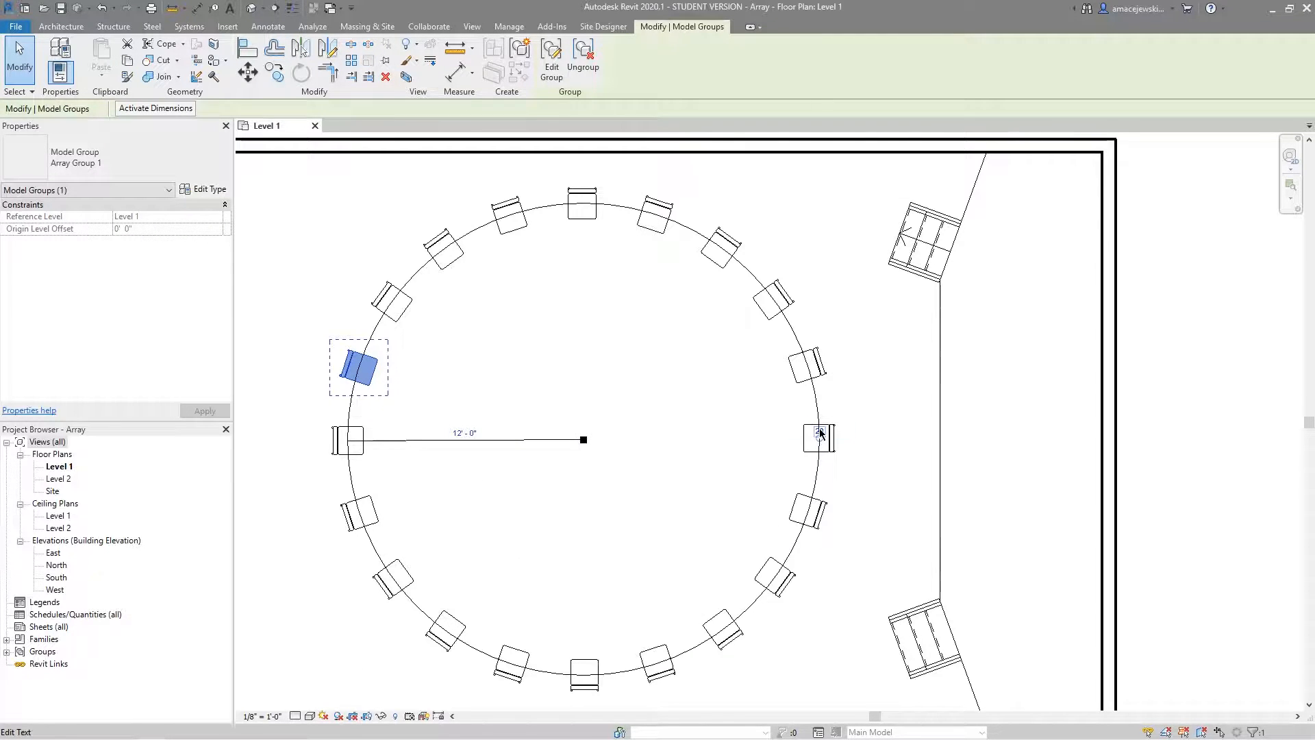
click(819, 432)
text(36)
key(Return)
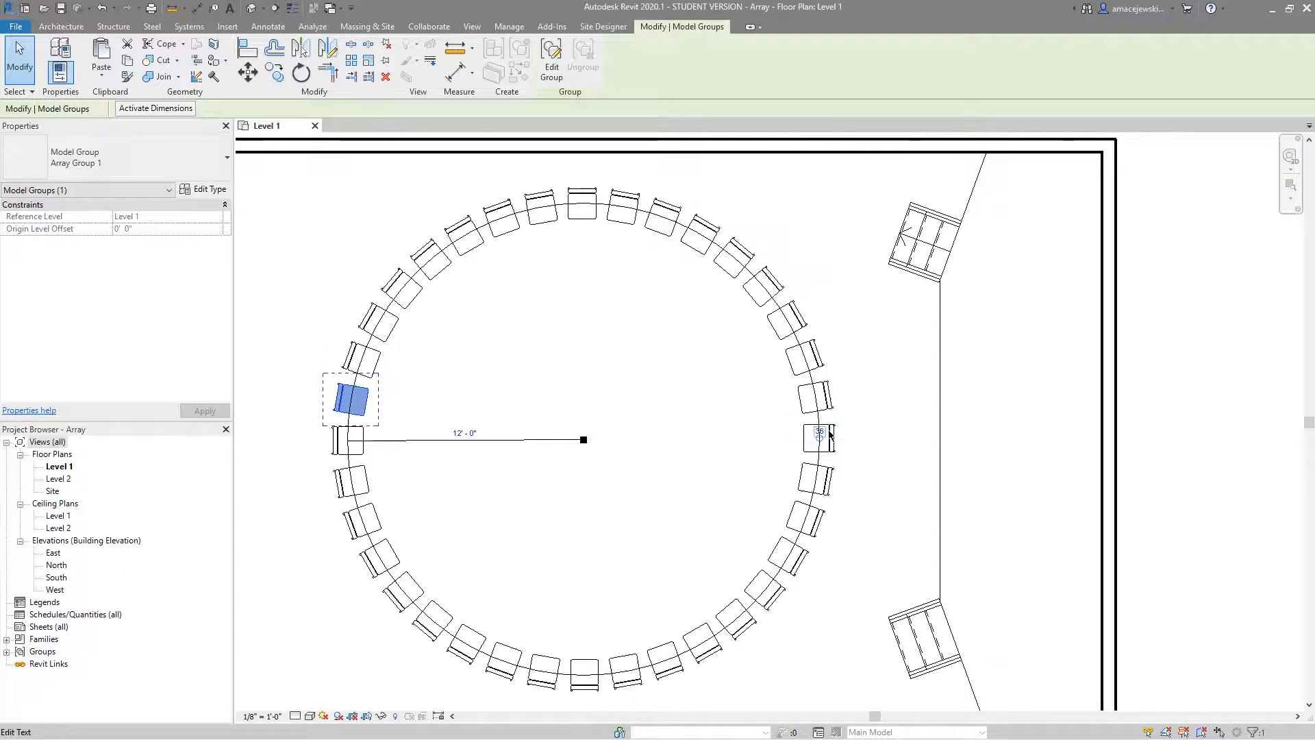
Reduce the circular chair array to 4 members and deselect it.
click(819, 431)
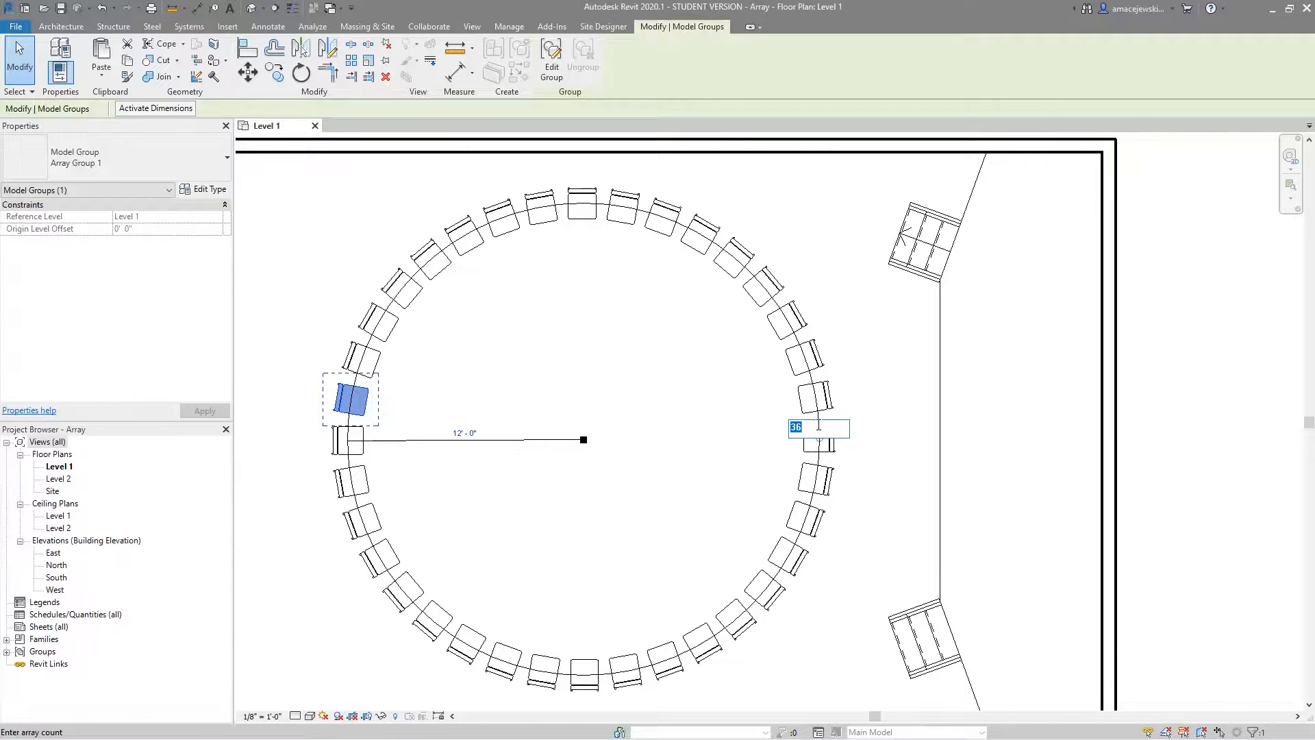
text(4)
key(Return)
click(623, 419)
scroll(638, 422, down, 1)
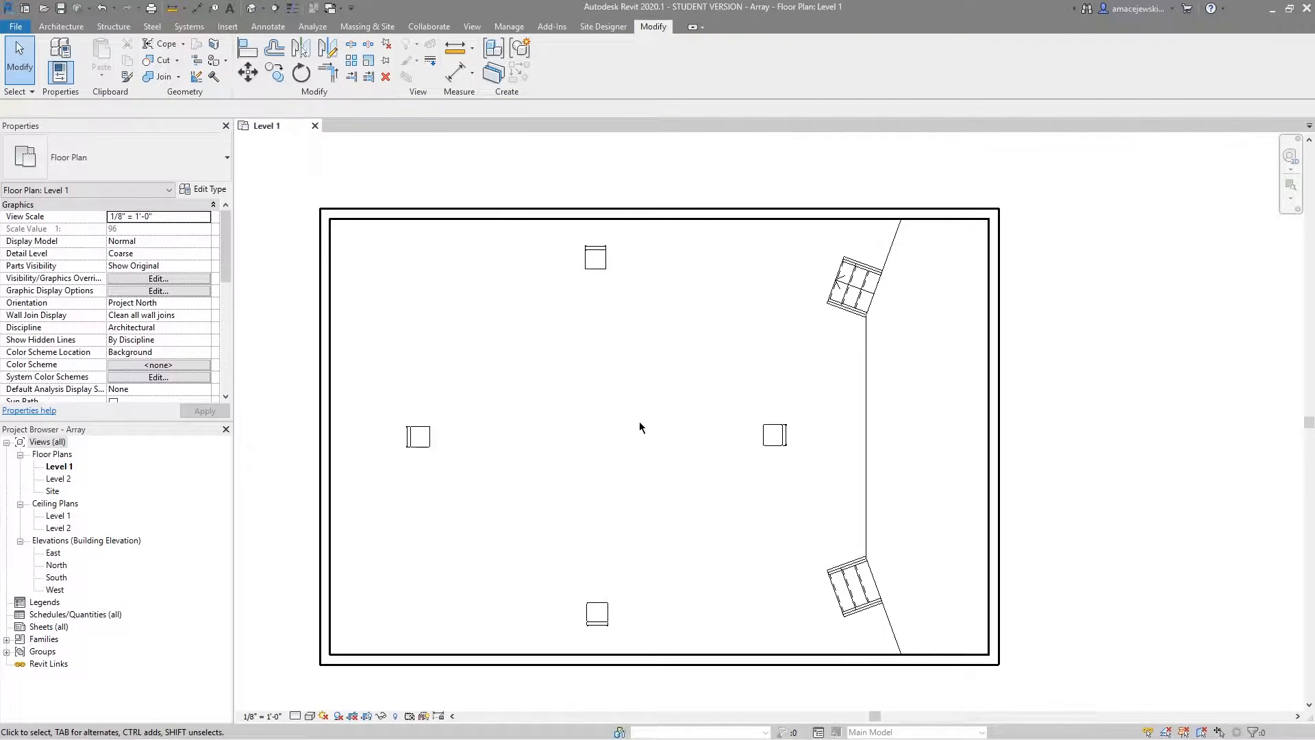
Set the circular chair array's member count to 12.
click(413, 437)
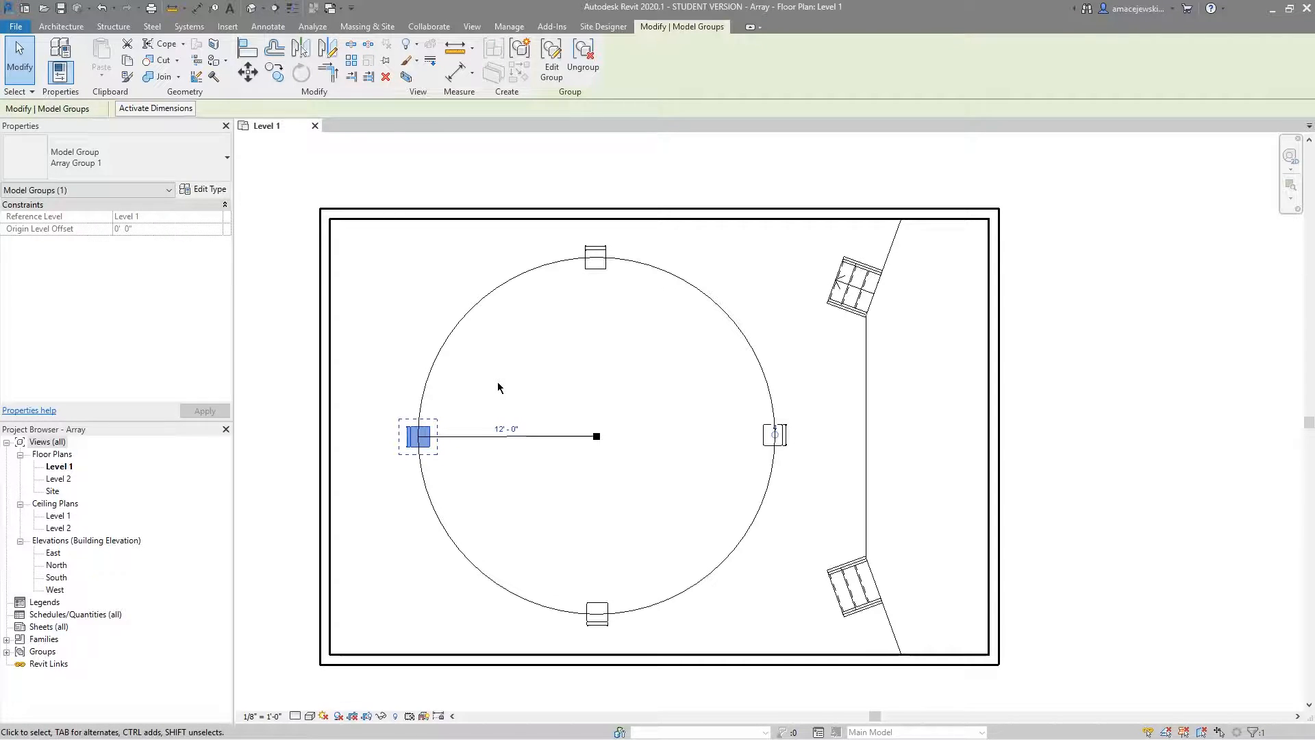
click(612, 470)
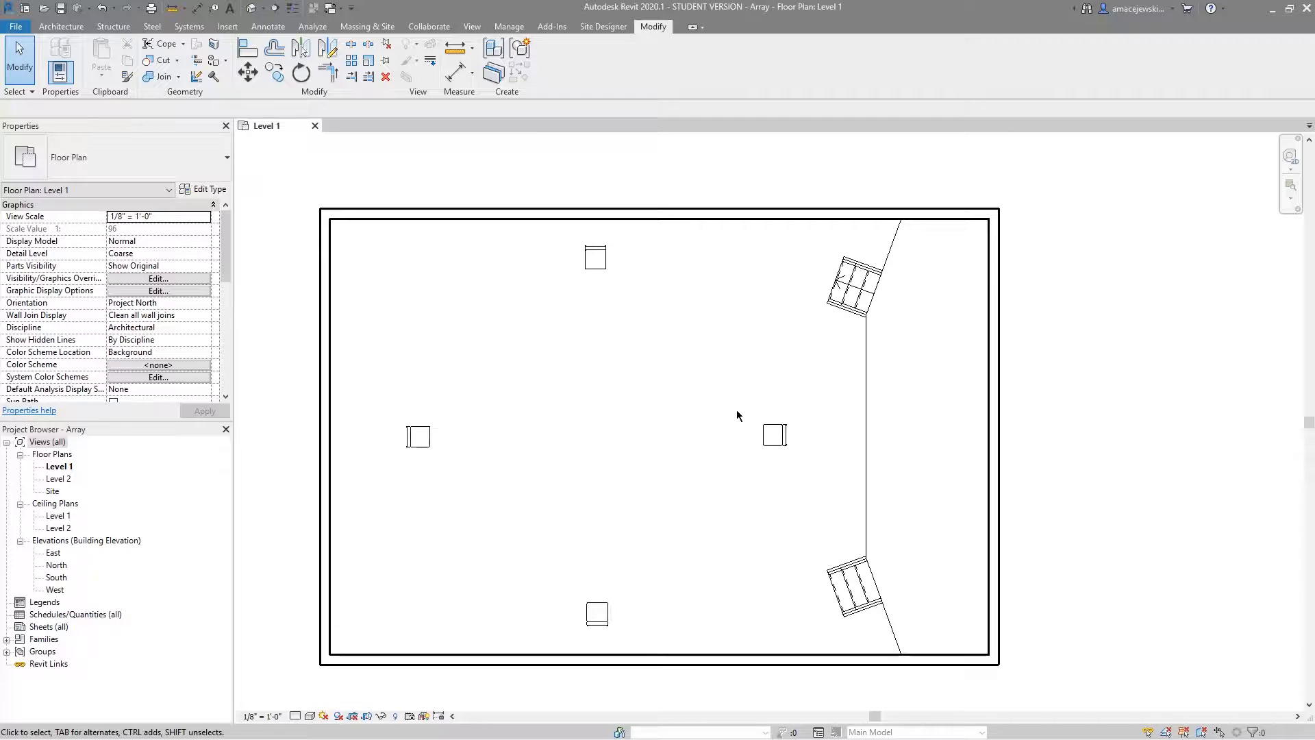
click(432, 434)
click(774, 425)
text(12)
key(Return)
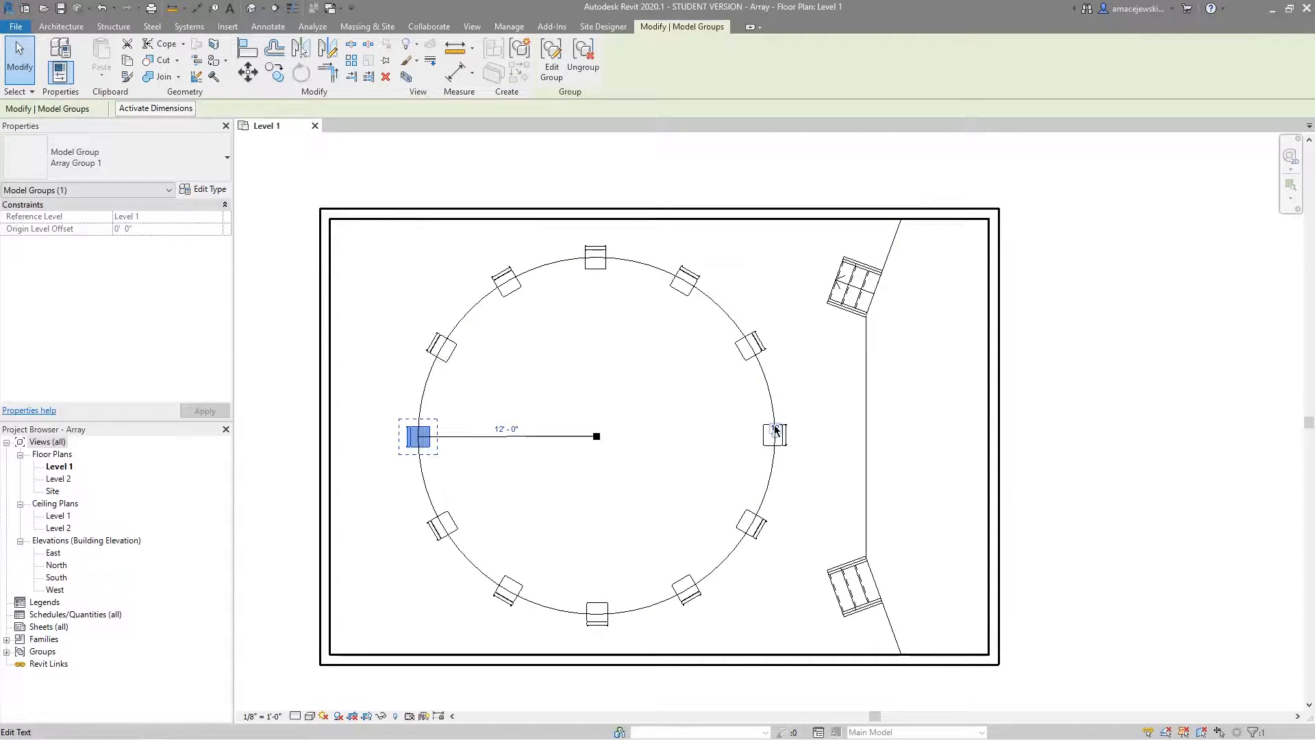
Edit the chair's array group to add a mirrored copy across a vertical axis drawn just to the chair's right, and finish the group.
click(548, 65)
click(423, 428)
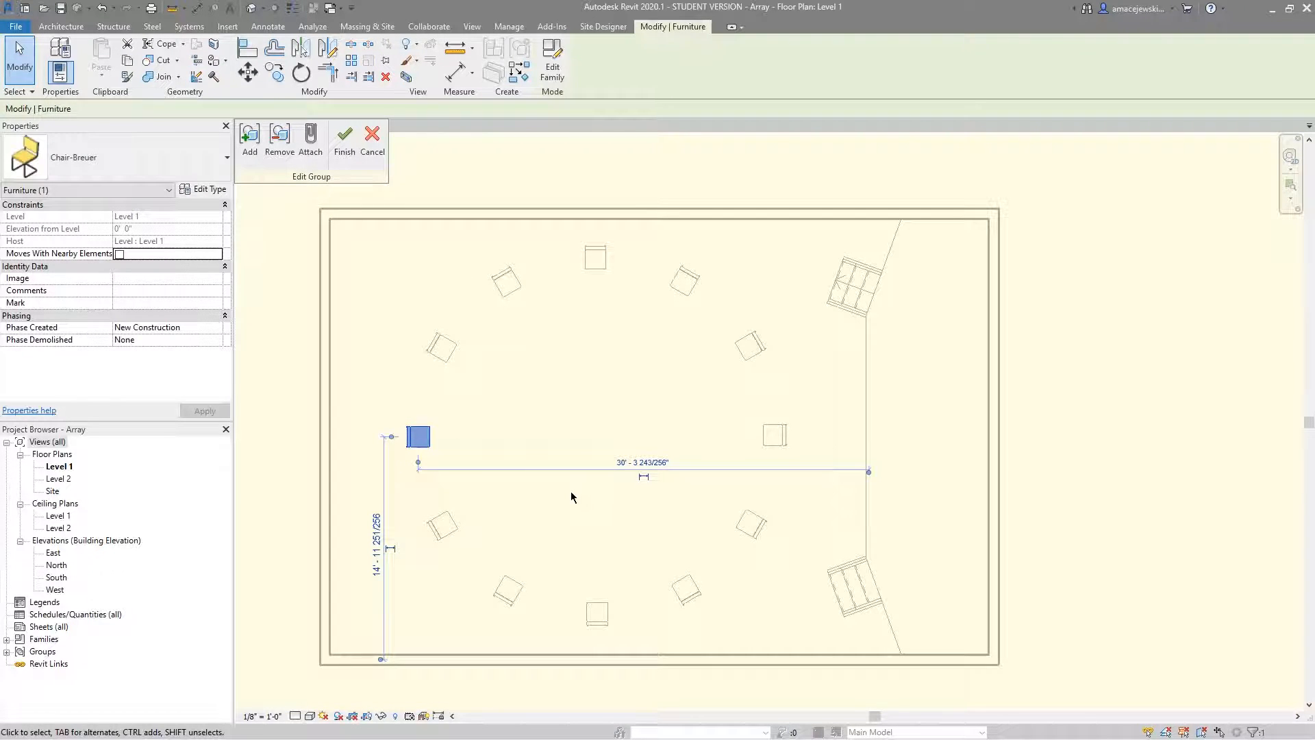
key(d)
key(m)
scroll(473, 479, up, 2)
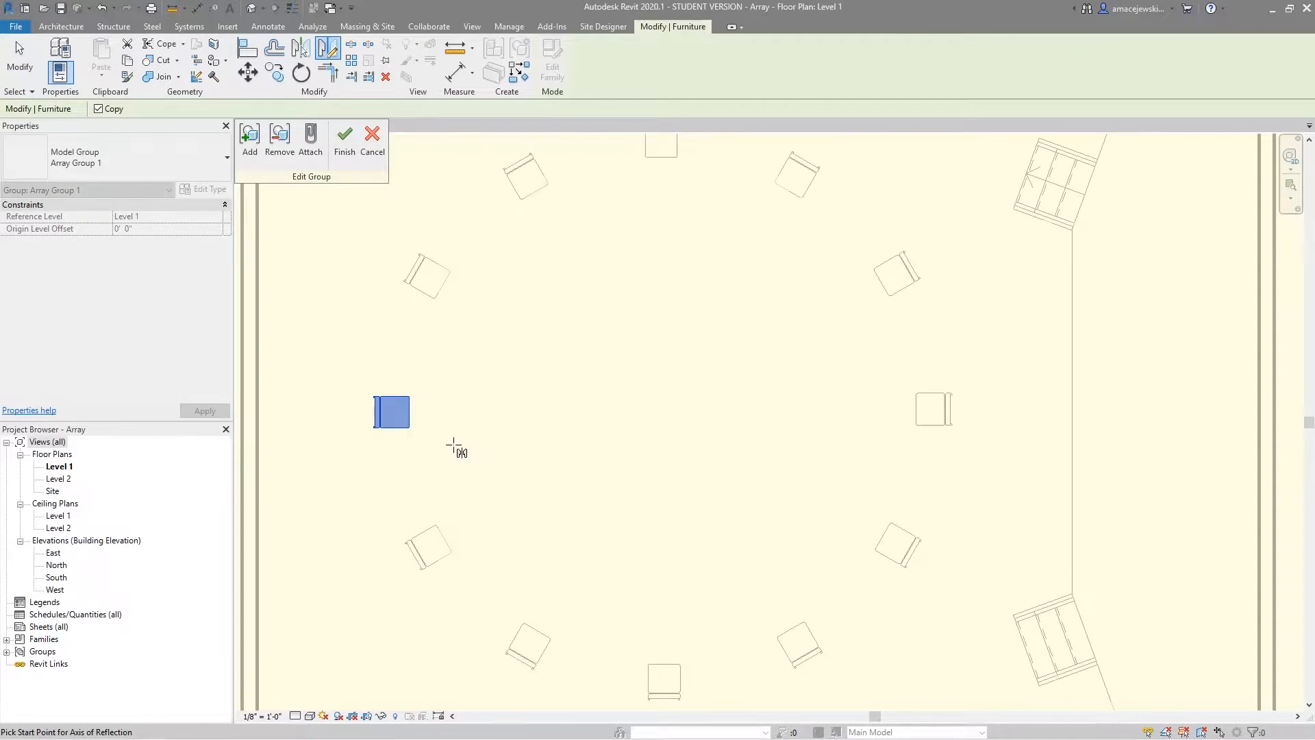
click(431, 408)
click(431, 486)
scroll(394, 460, down, 1)
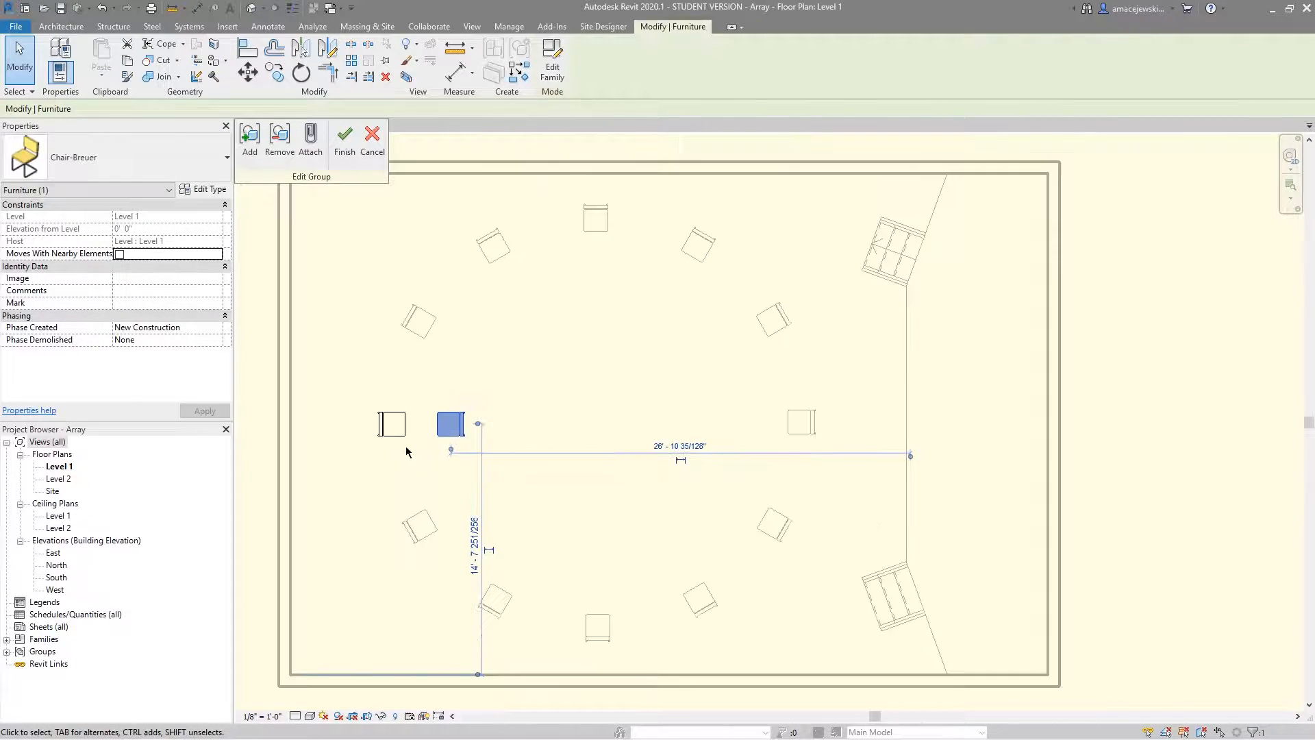
scroll(352, 314, down, 2)
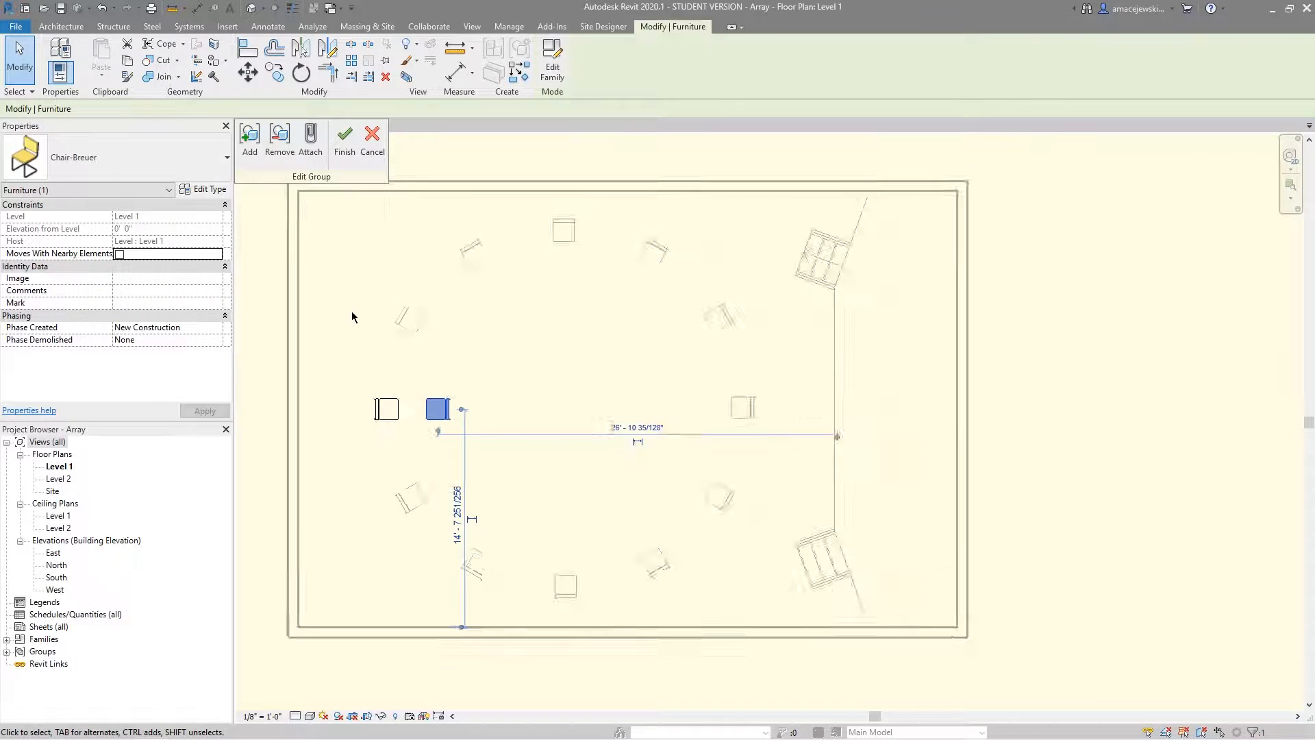
click(344, 163)
Set the radius of the paired-chair array to 8'-0".
scroll(432, 343, up, 1)
click(454, 358)
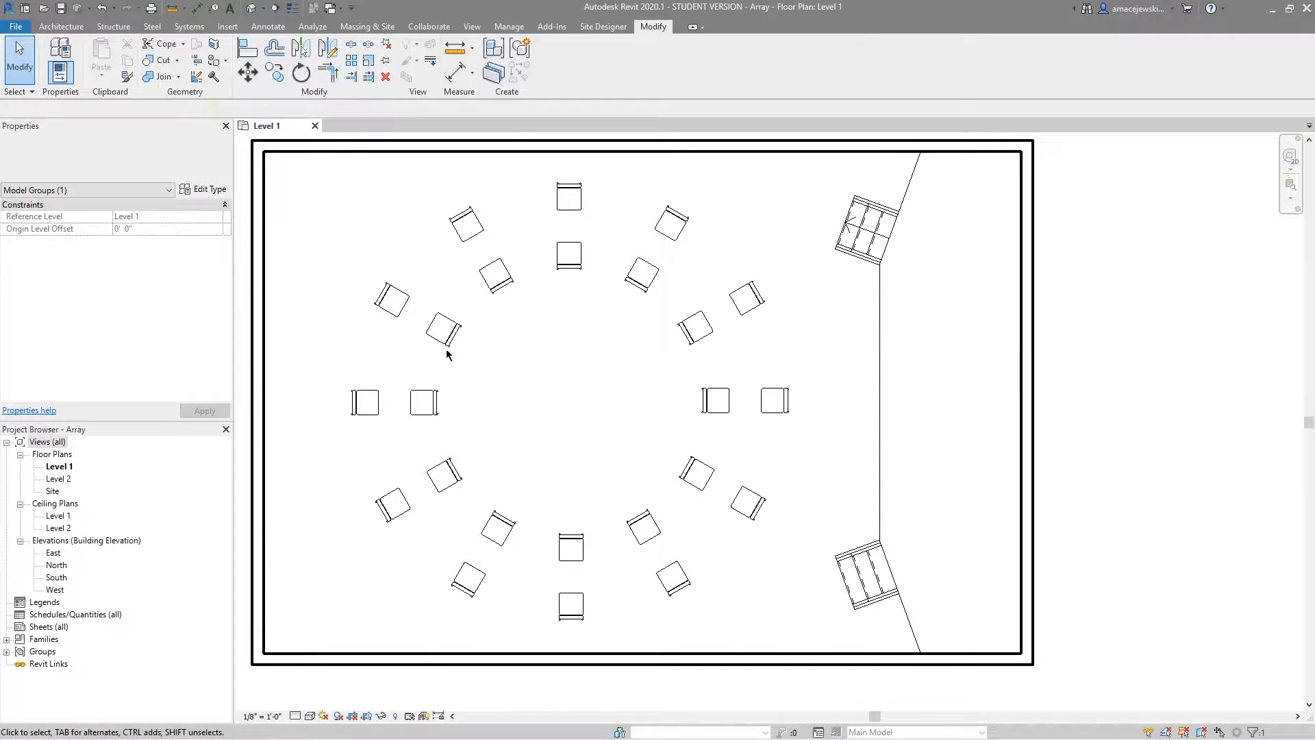
click(685, 331)
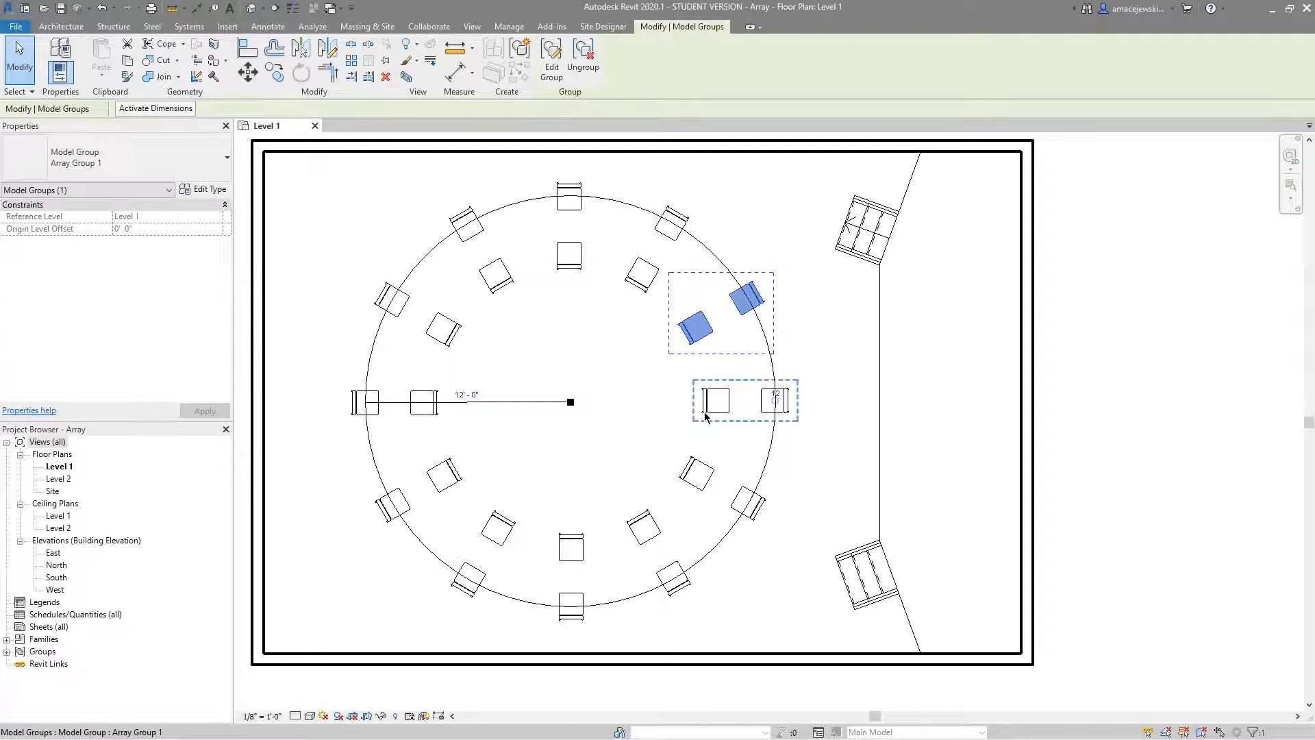
click(472, 395)
text(8)
key(Return)
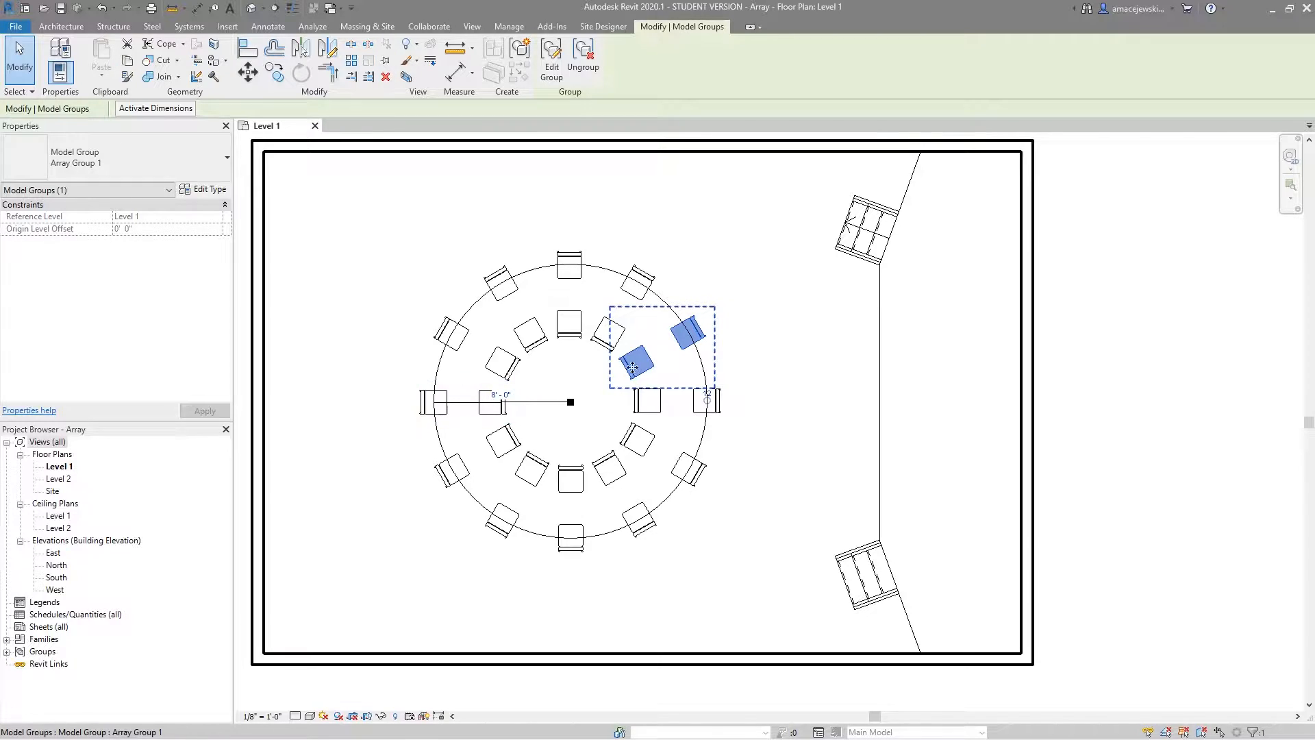
Set the paired-chair array's radius to 10'-0" and its member count to 16.
click(505, 394)
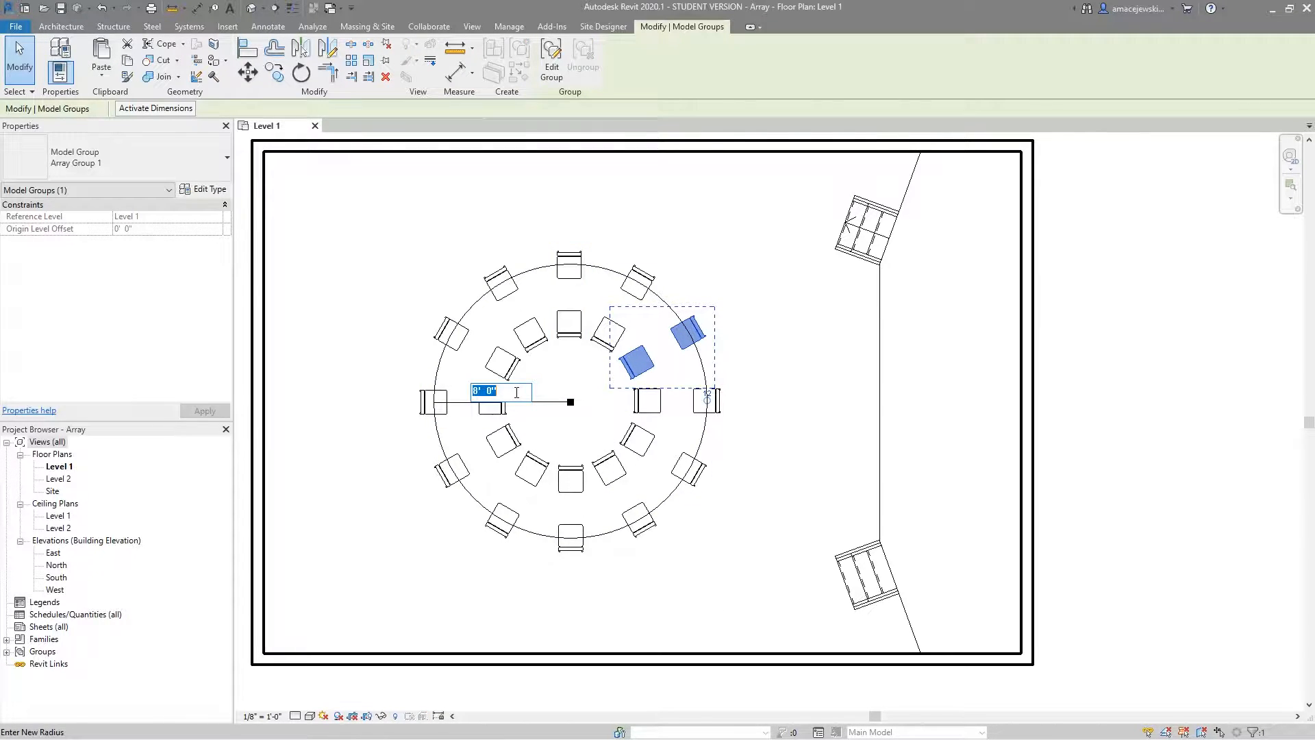
text(10)
key(Return)
click(741, 394)
text(16)
key(Return)
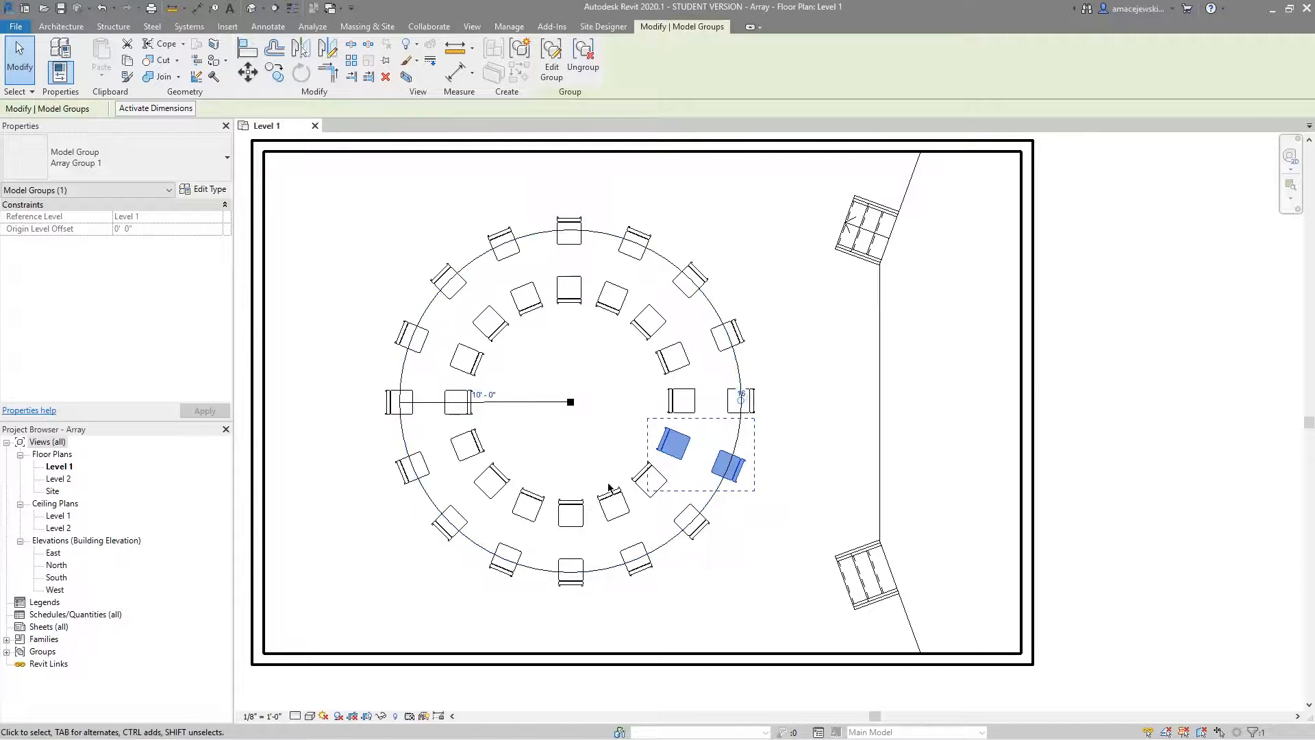
click(566, 442)
click(495, 327)
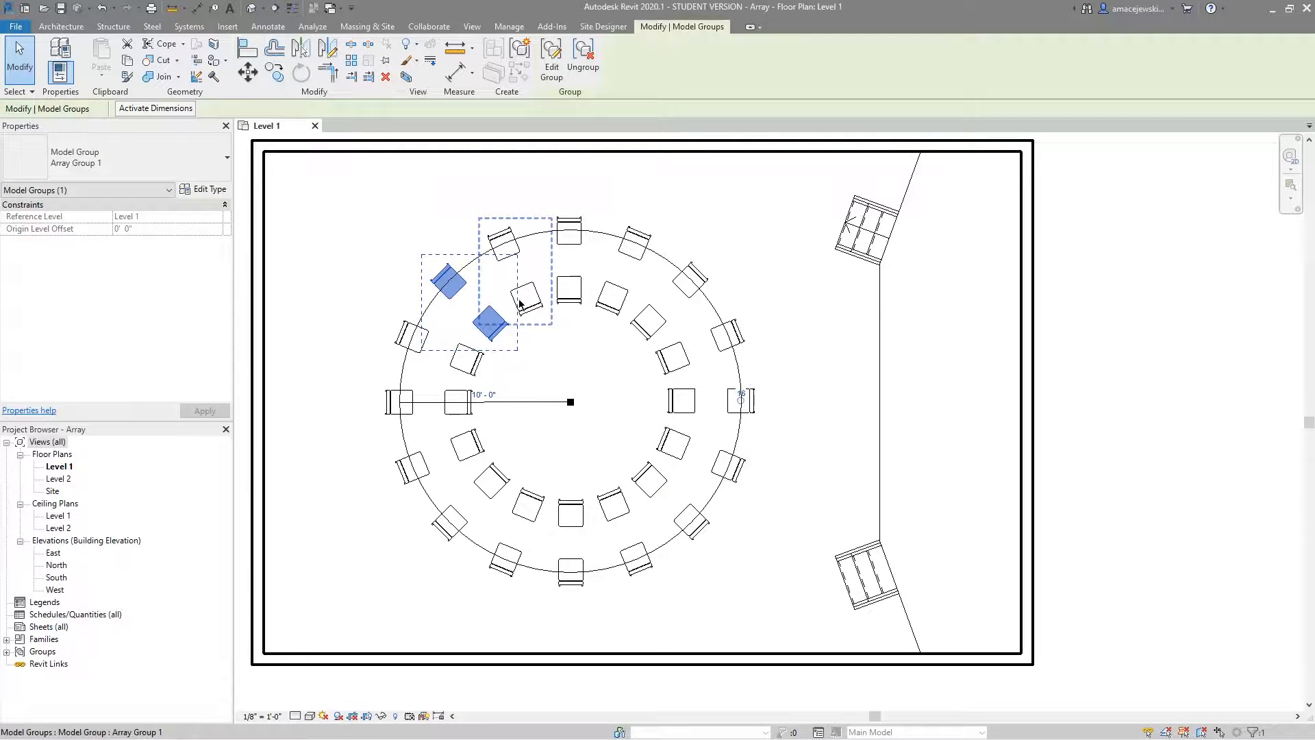
click(658, 498)
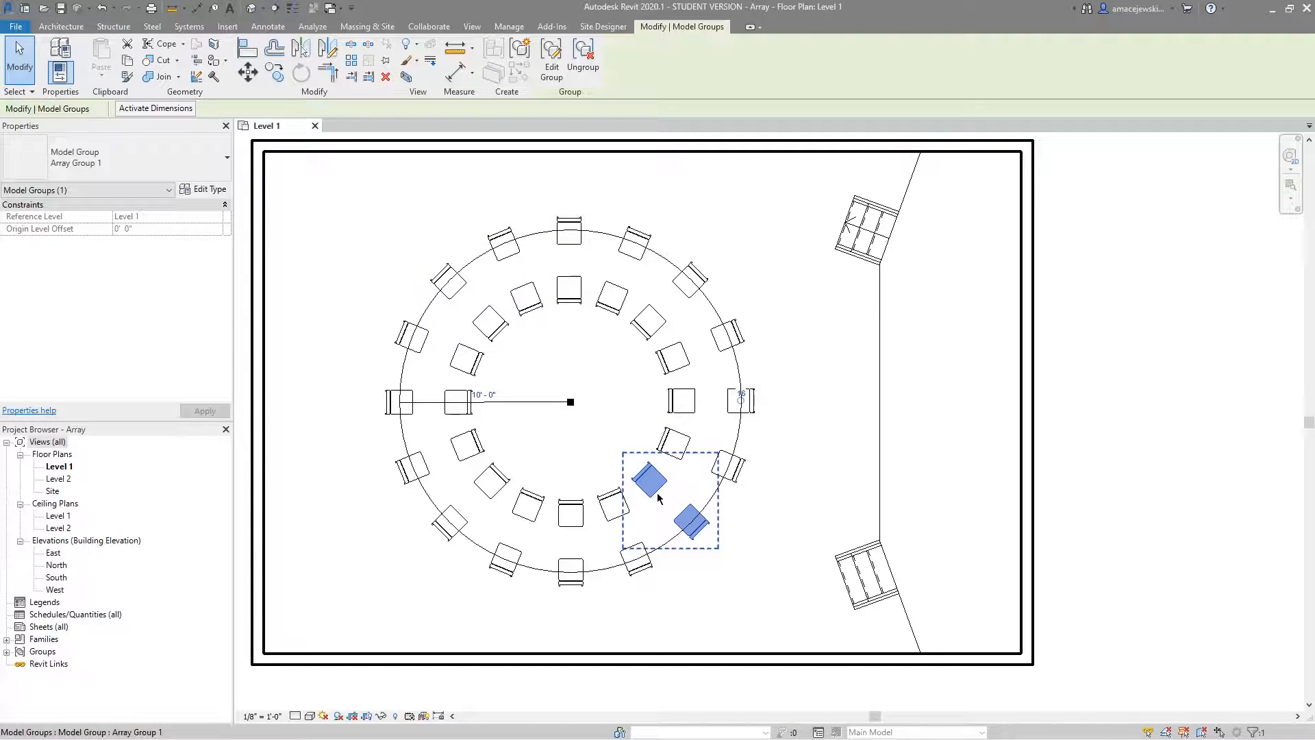
click(679, 399)
click(668, 369)
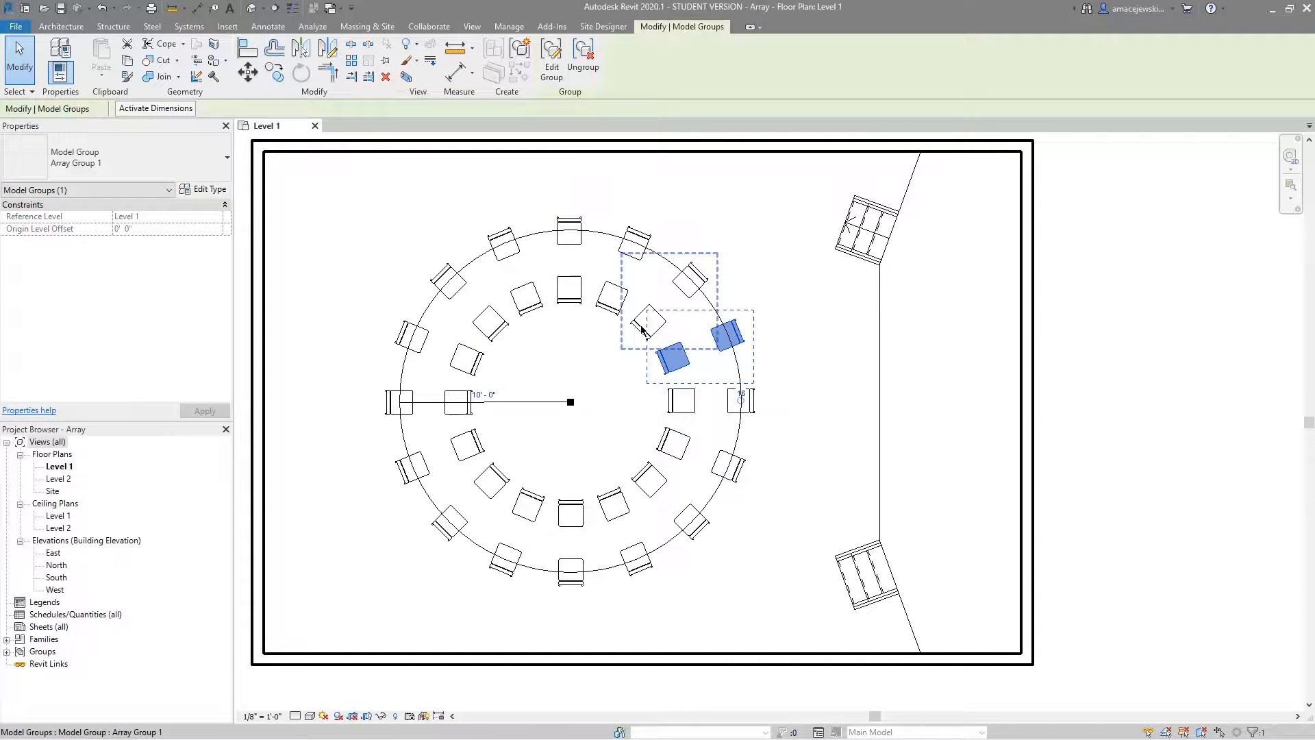